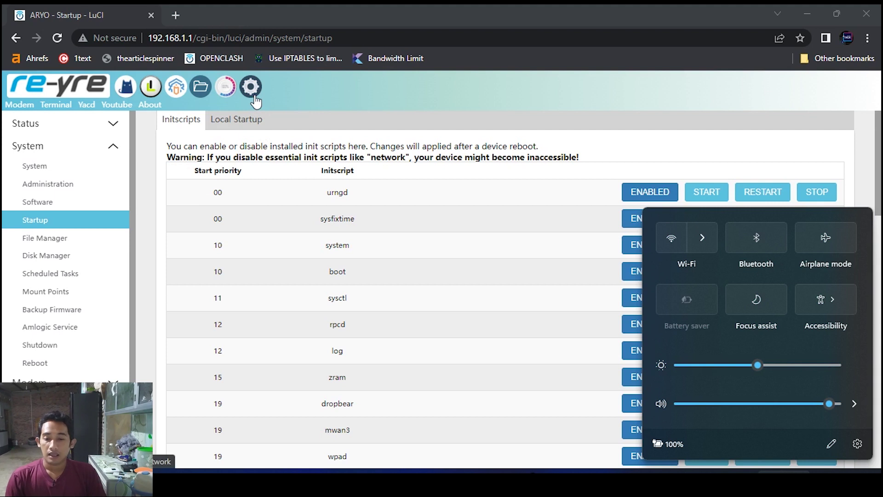
Open the router's network interfaces page and examine the WAN interface's IPv4 address
{"action": "left_click", "coordinate": [314, 88]}
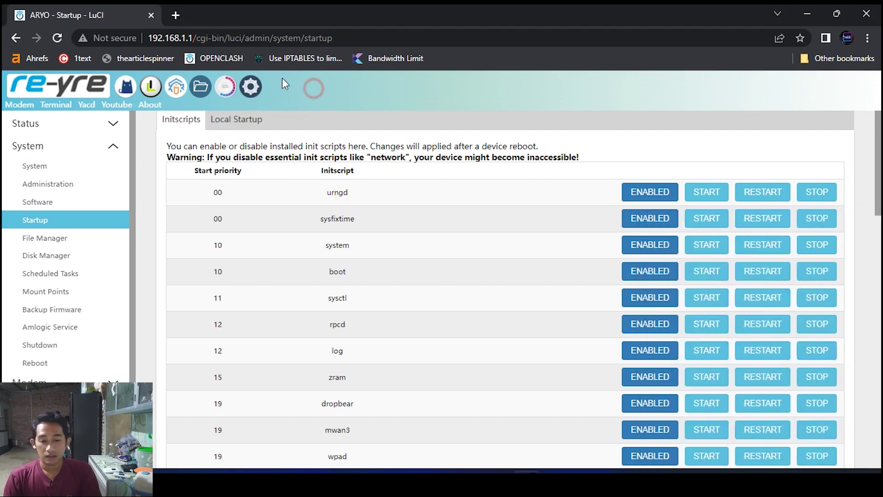
{"action": "left_click", "coordinate": [251, 90]}
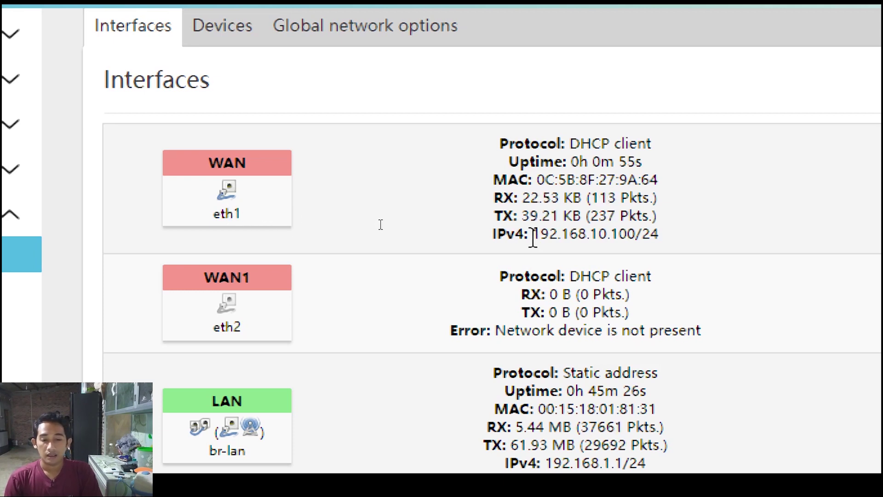
{"action": "mouse_move", "coordinate": [534, 233]}
{"action": "left_mouse_down"}
{"action": "mouse_move", "coordinate": [622, 238]}
{"action": "mouse_move", "coordinate": [536, 243]}
{"action": "left_mouse_up"}
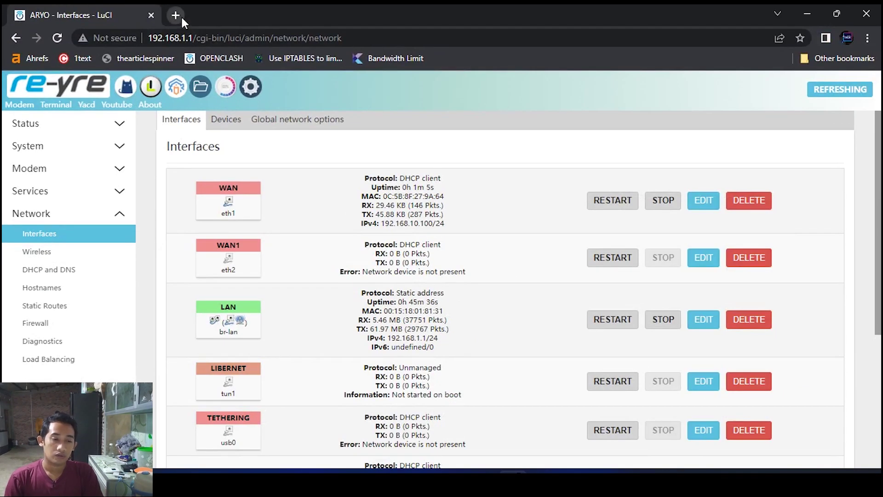
Open the first modem's admin page at 192.168.10.1 in a new browser tab
{"action": "left_click", "coordinate": [180, 15]}
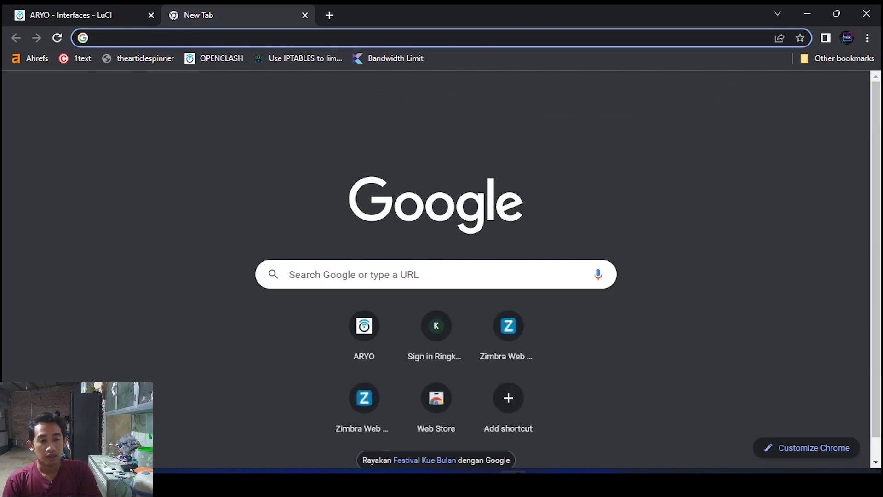
{"action": "type", "text": "192"}
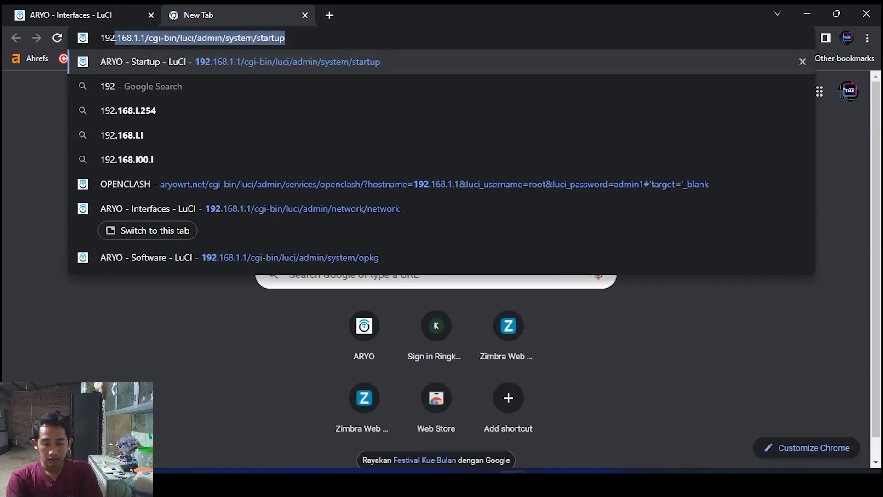
{"action": "type", "text": ".168.10.1"}
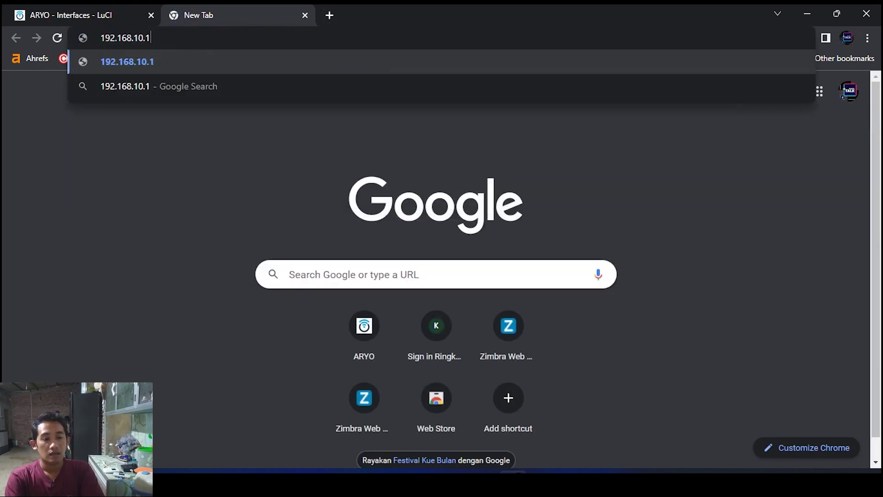
{"action": "key", "text": "Return"}
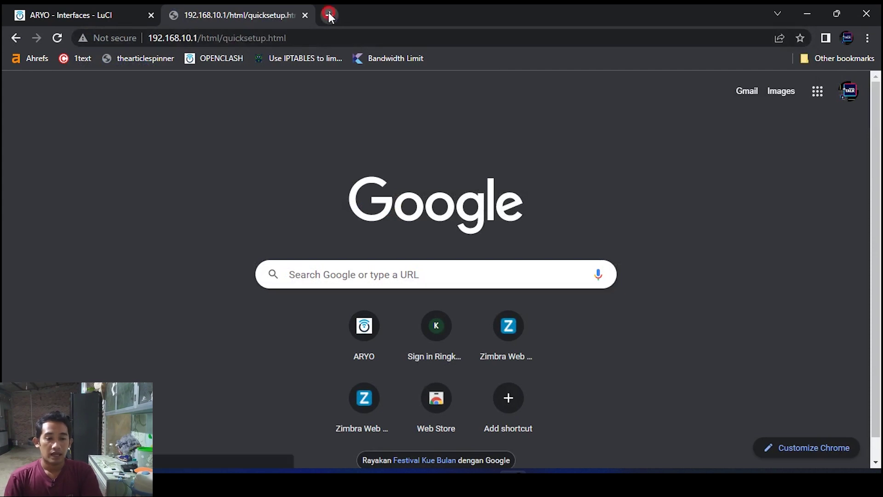
Open the second modem's admin page at 192.168.8.1 in another new browser tab
{"action": "left_click", "coordinate": [328, 15]}
{"action": "type", "text": "192.16"}
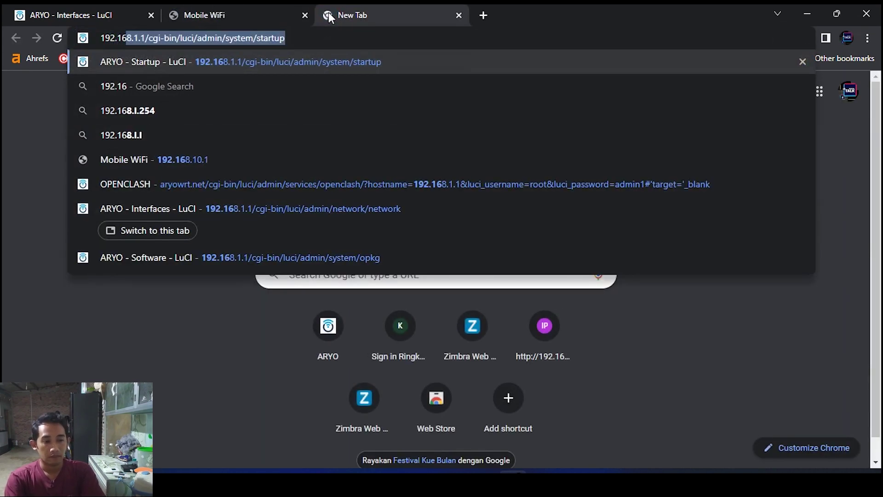
{"action": "type", "text": "8"}
{"action": "key", "text": "BackSpace"}
{"action": "type", "text": "8.8."}
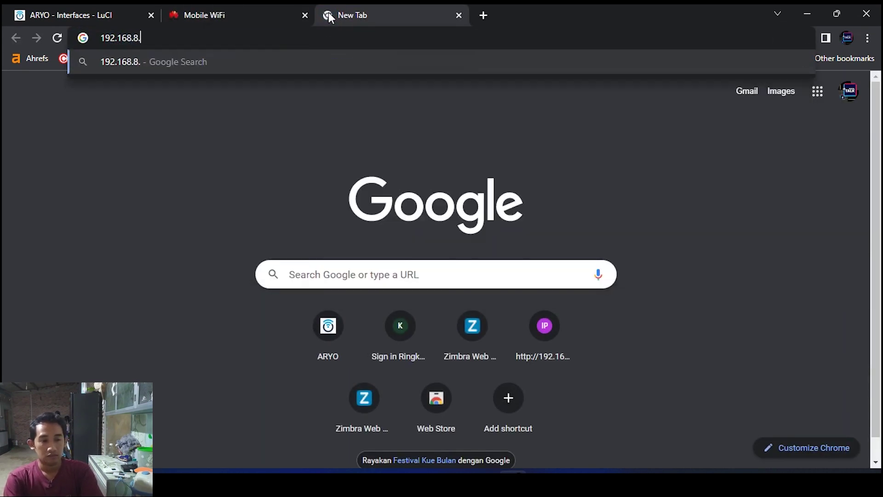
{"action": "type", "text": "1"}
{"action": "key", "text": "Return"}
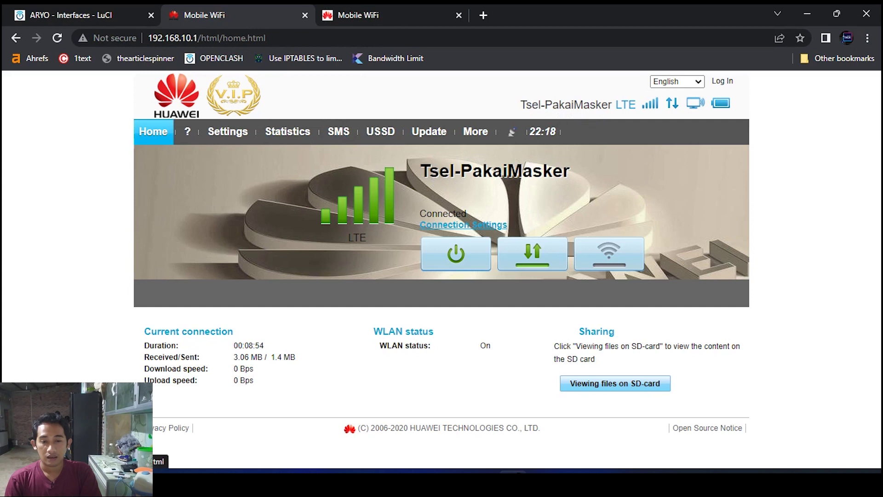
Compare the mobile operator and connection status on the 192.168.8.1 and 192.168.10.1 modem home pages
{"action": "left_click", "coordinate": [384, 15]}
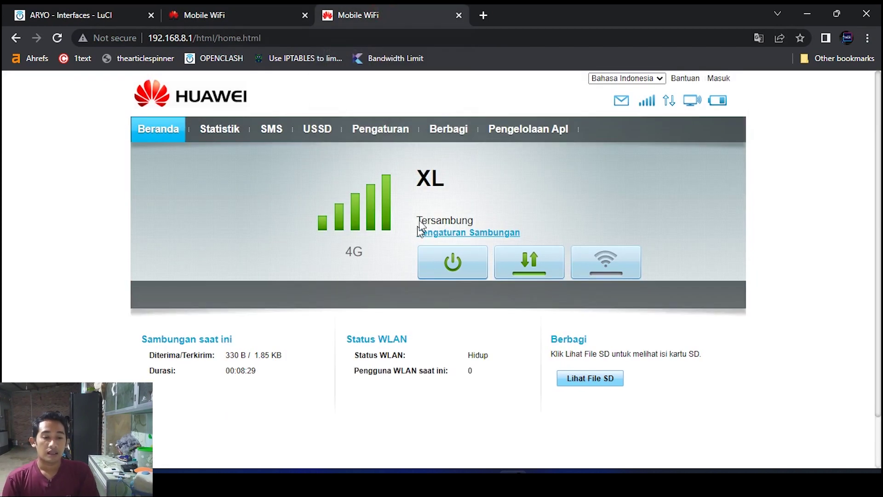
{"action": "double_click", "coordinate": [423, 179]}
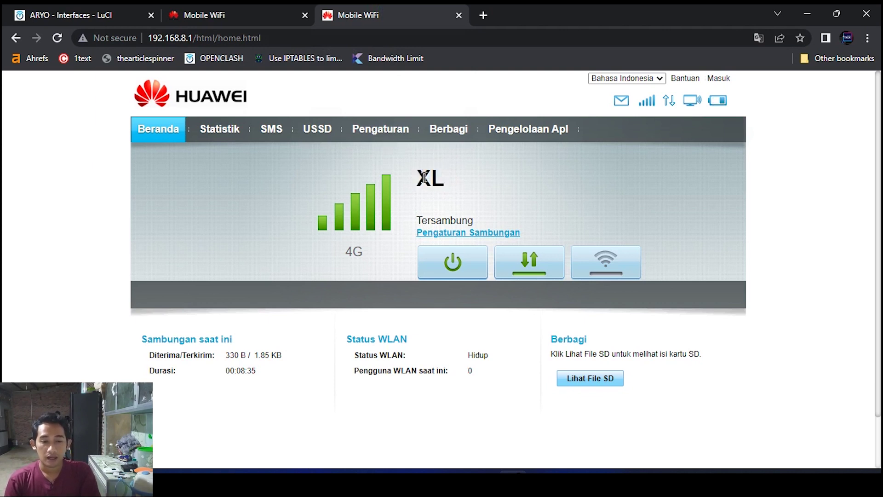
{"action": "left_click_drag", "start_coordinate": [414, 178], "coordinate": [431, 179]}
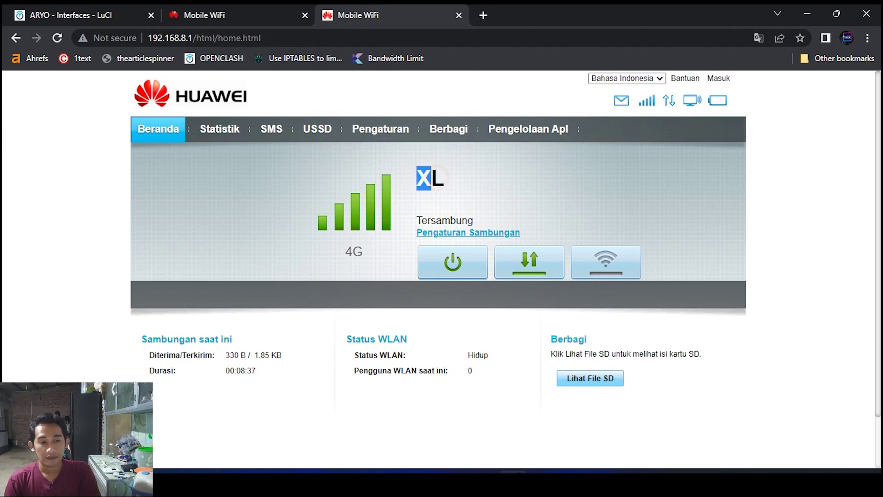
{"action": "left_click", "coordinate": [241, 7]}
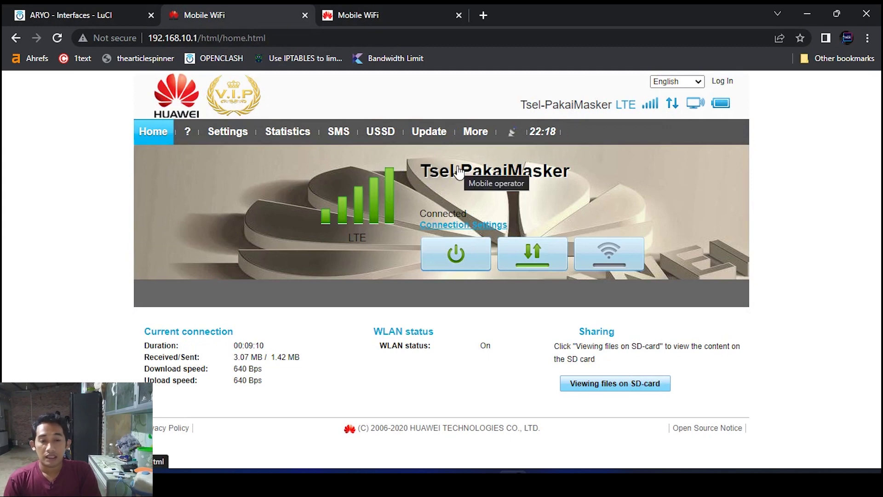
Return to the router's interface list and check the WAN interface's DNS weight and gateway metric, discarding any edits
{"action": "left_click", "coordinate": [107, 8]}
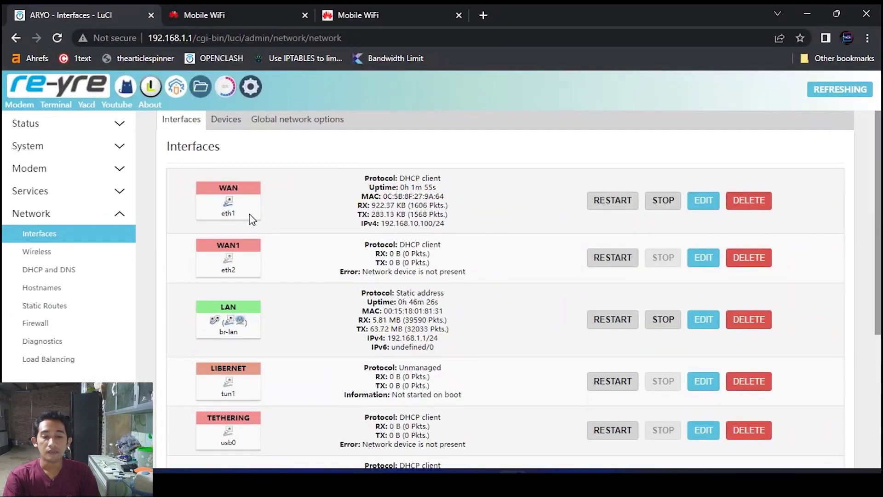
{"action": "left_click", "coordinate": [704, 198]}
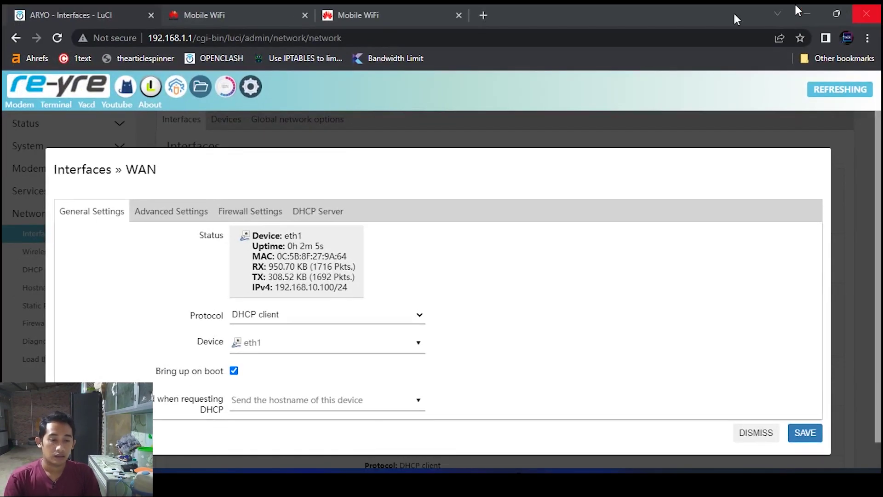
{"action": "left_click", "coordinate": [202, 212]}
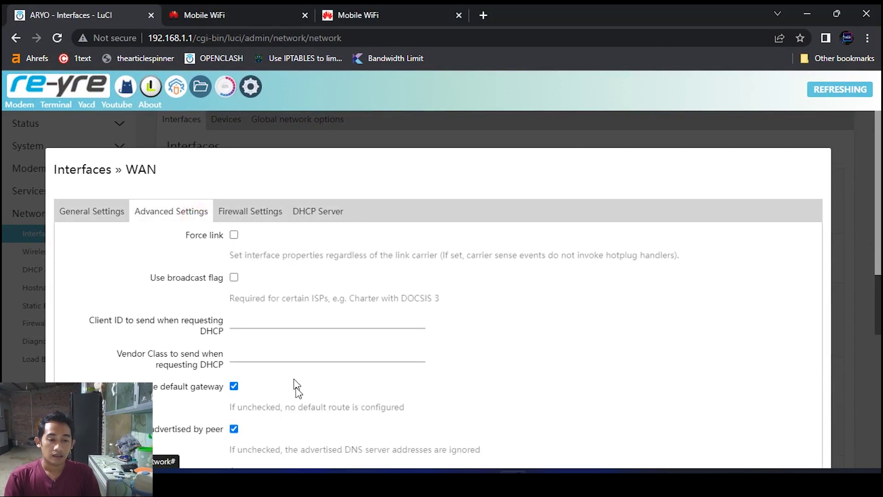
{"action": "scroll", "coordinate": [293, 345], "scroll_direction": "down", "scroll_amount": 4}
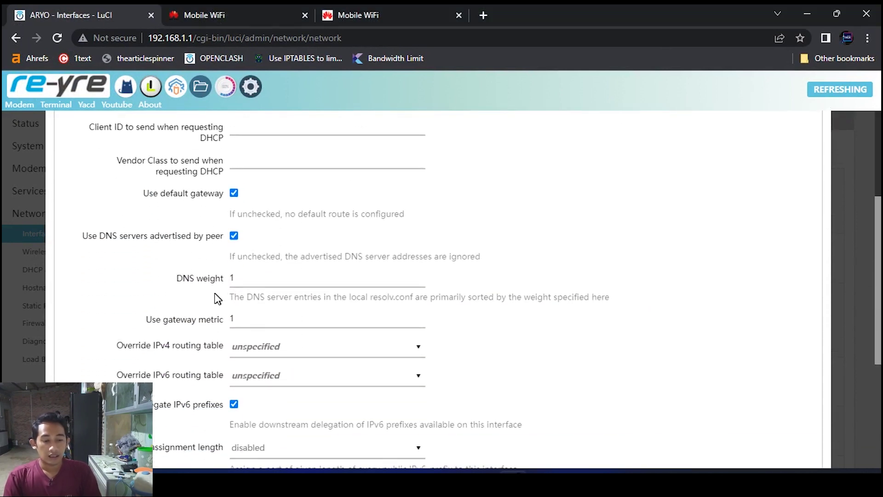
{"action": "left_click", "coordinate": [245, 279]}
{"action": "left_click", "coordinate": [248, 278]}
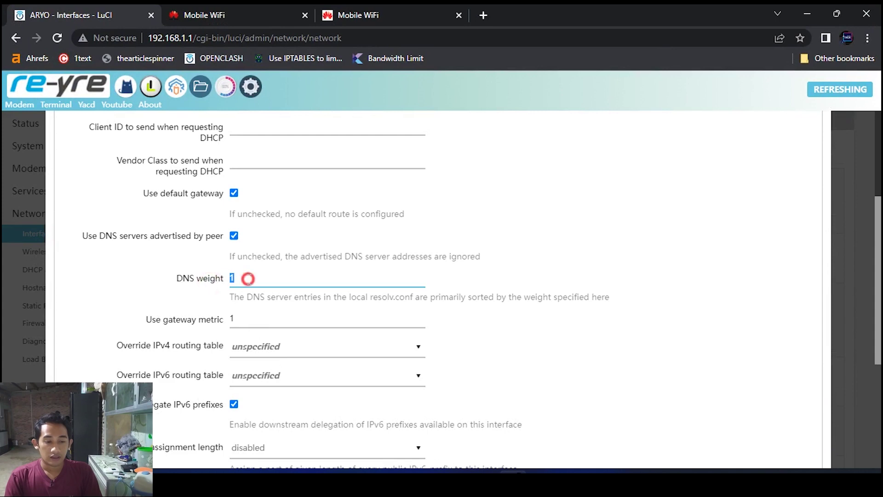
{"action": "left_click", "coordinate": [211, 278]}
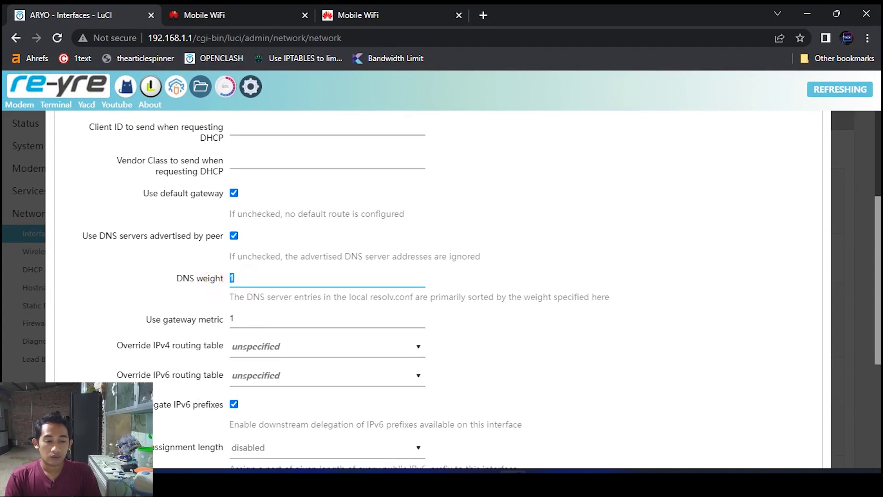
{"action": "left_click", "coordinate": [223, 319]}
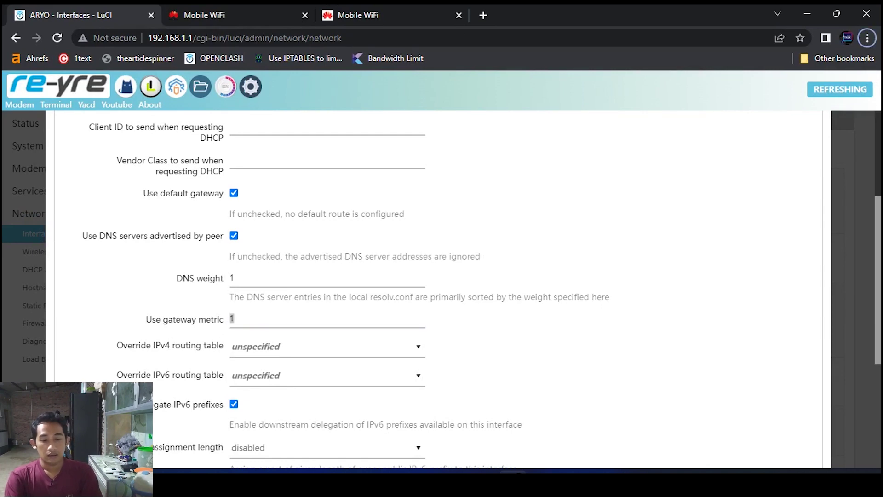
{"action": "scroll", "coordinate": [680, 322], "scroll_direction": "down", "scroll_amount": 4}
{"action": "left_click", "coordinate": [755, 437]}
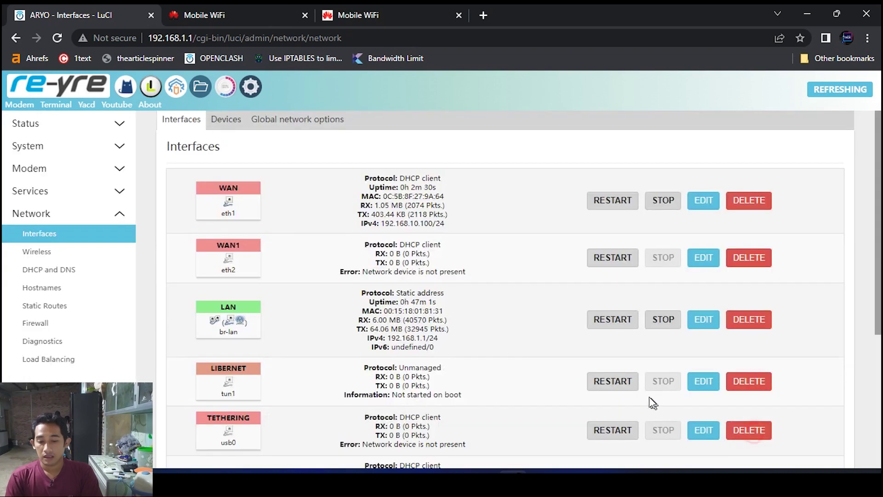
Fill in a new interface named modem2 with the DHCP client protocol, view its device choices, and cancel the creation
{"action": "scroll", "coordinate": [463, 325], "scroll_direction": "down", "scroll_amount": 5}
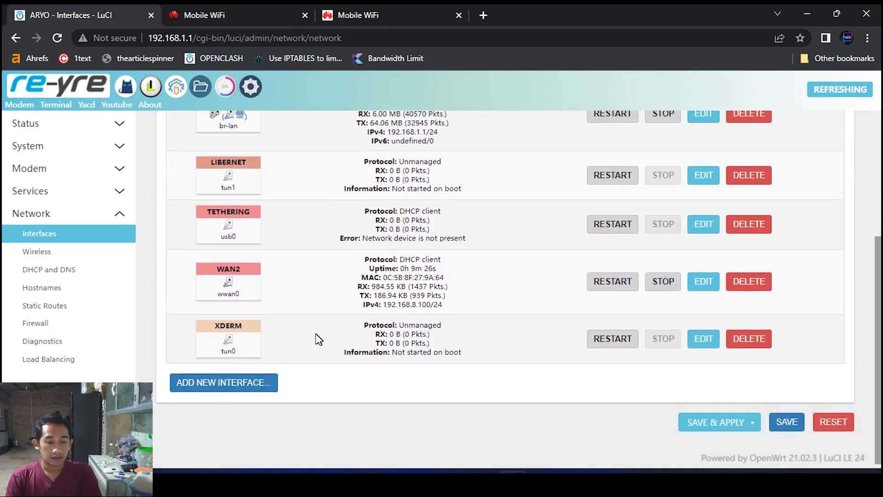
{"action": "double_click", "coordinate": [240, 265]}
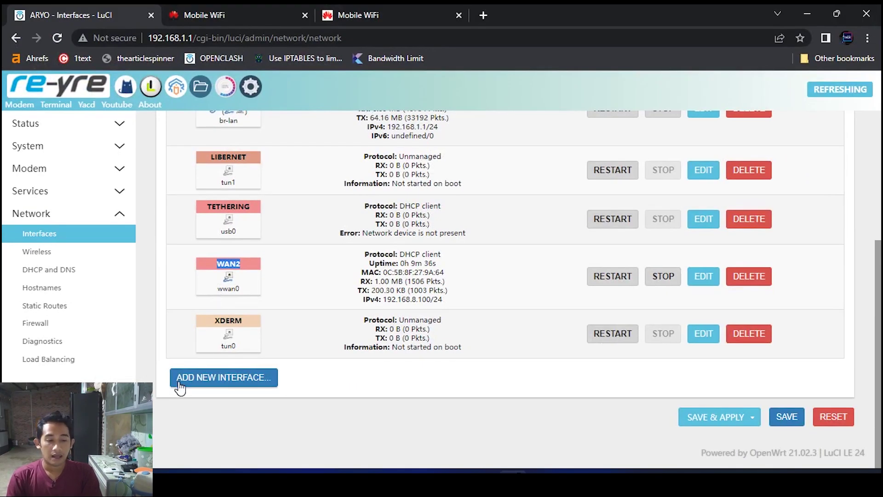
{"action": "left_click", "coordinate": [193, 380]}
{"action": "left_click", "coordinate": [252, 206]}
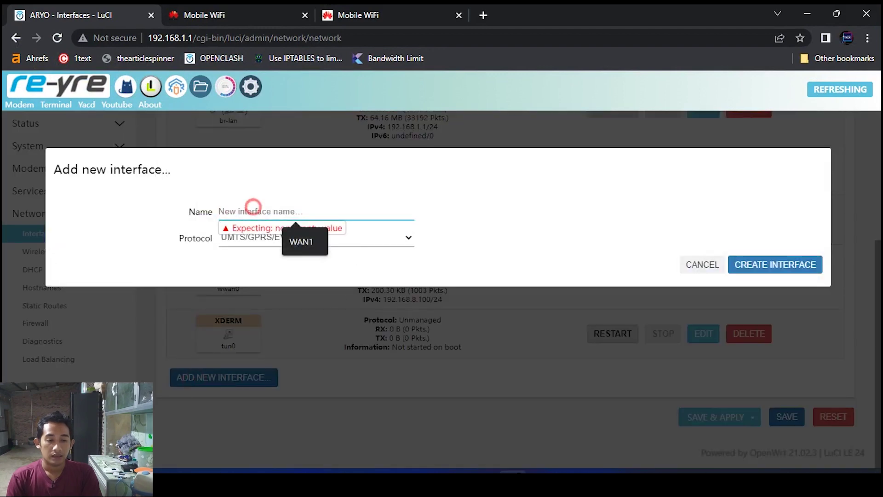
{"action": "type", "text": "modem2"}
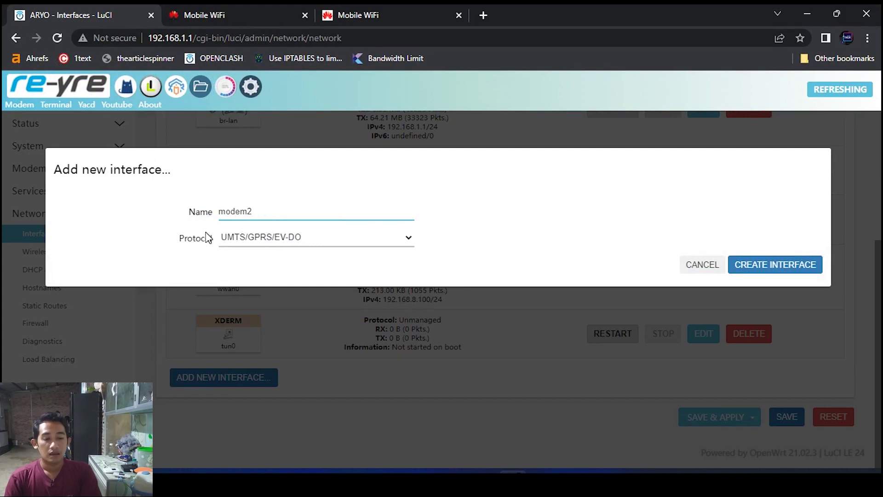
{"action": "left_click", "coordinate": [277, 237]}
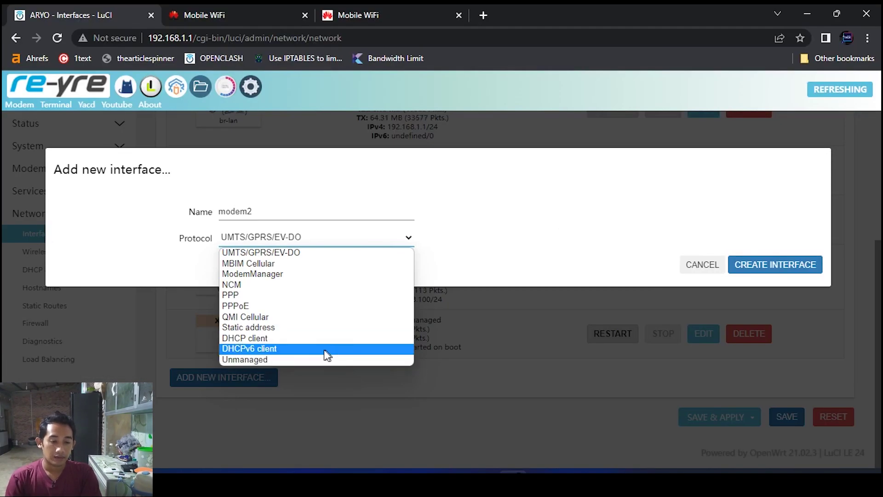
{"action": "left_click", "coordinate": [296, 337]}
{"action": "left_click", "coordinate": [257, 268]}
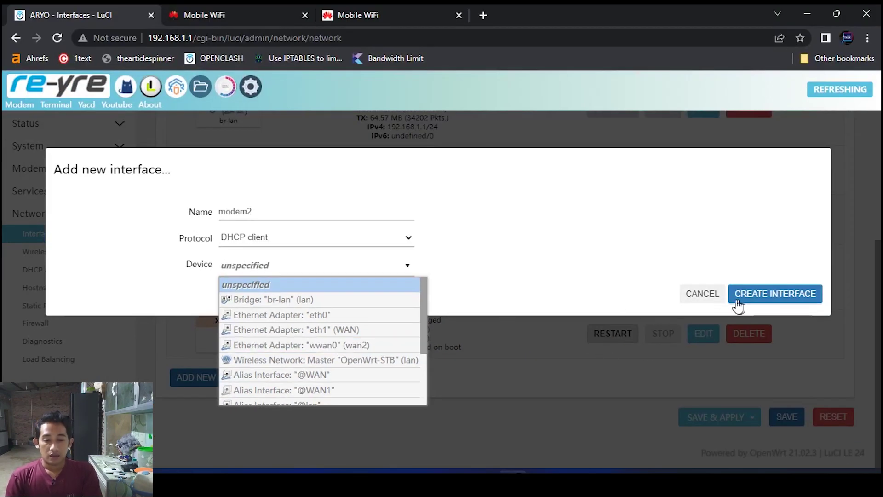
{"action": "left_click", "coordinate": [708, 295]}
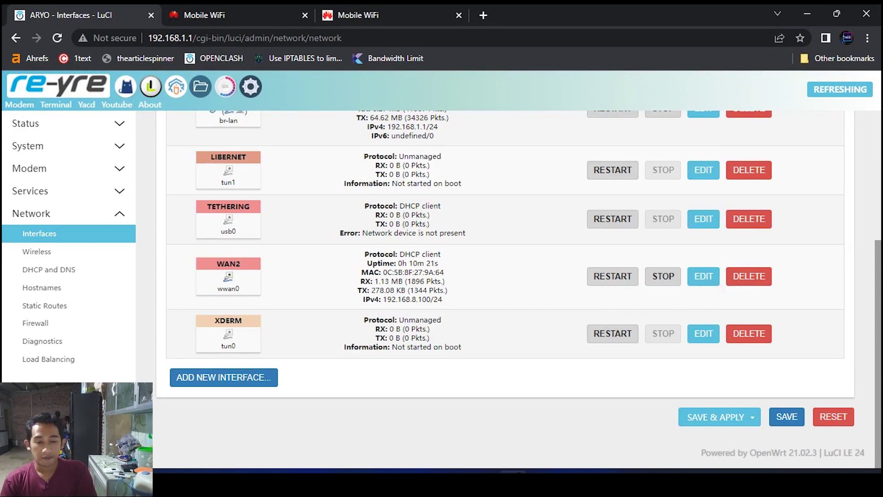
Check the WAN2 interface's DNS weight and gateway metric in its advanced settings and close them without saving
{"action": "left_click", "coordinate": [703, 276]}
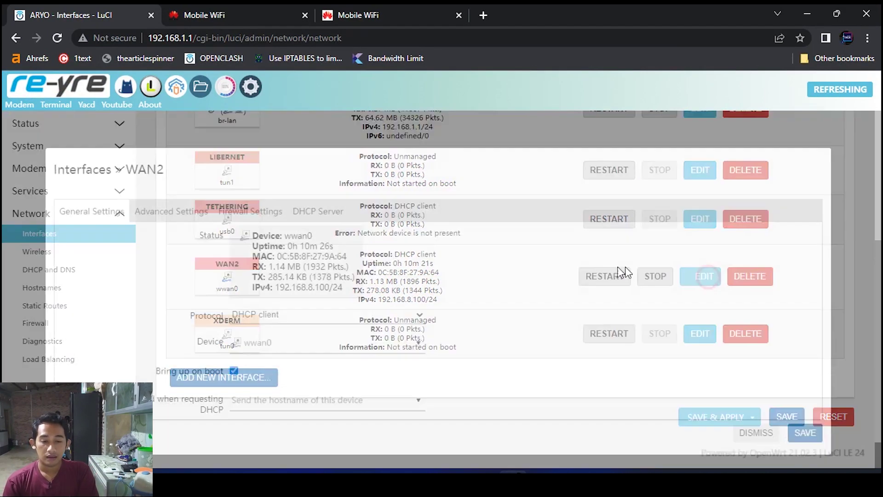
{"action": "left_click", "coordinate": [143, 212]}
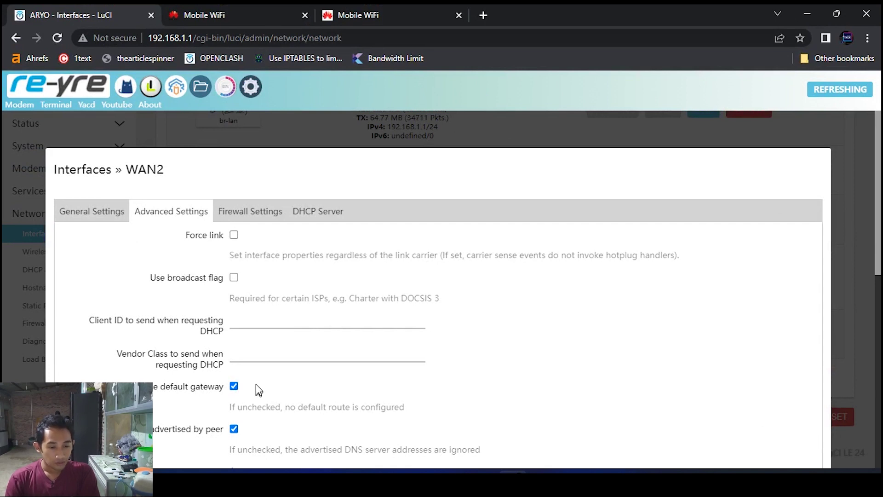
{"action": "scroll", "coordinate": [266, 316], "scroll_direction": "down", "scroll_amount": 4}
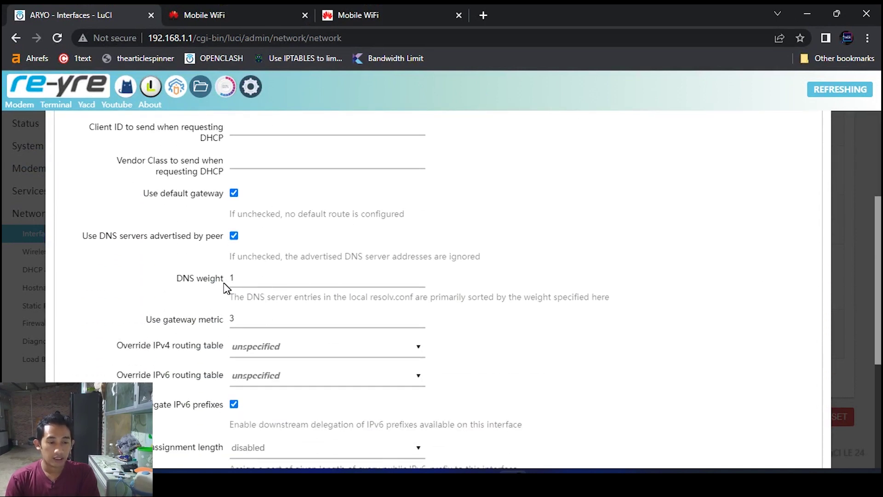
{"action": "double_click", "coordinate": [230, 278]}
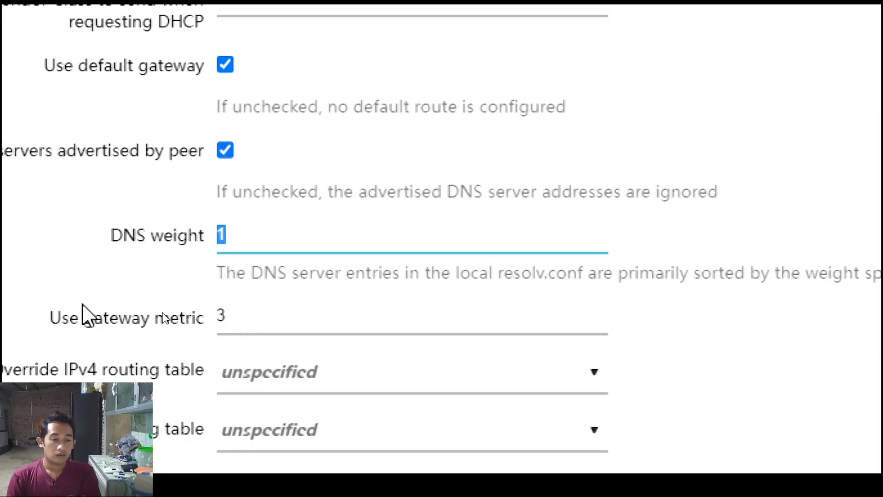
{"action": "double_click", "coordinate": [239, 317]}
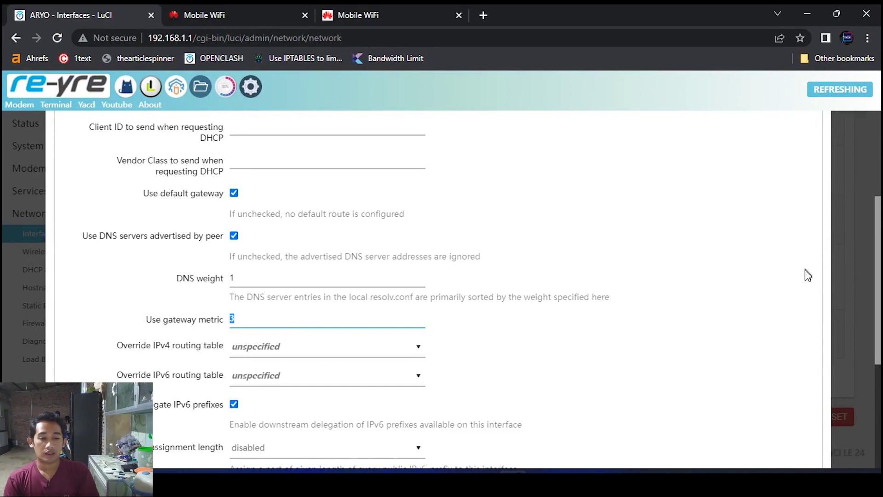
{"action": "scroll", "coordinate": [772, 432], "scroll_direction": "down", "scroll_amount": 5}
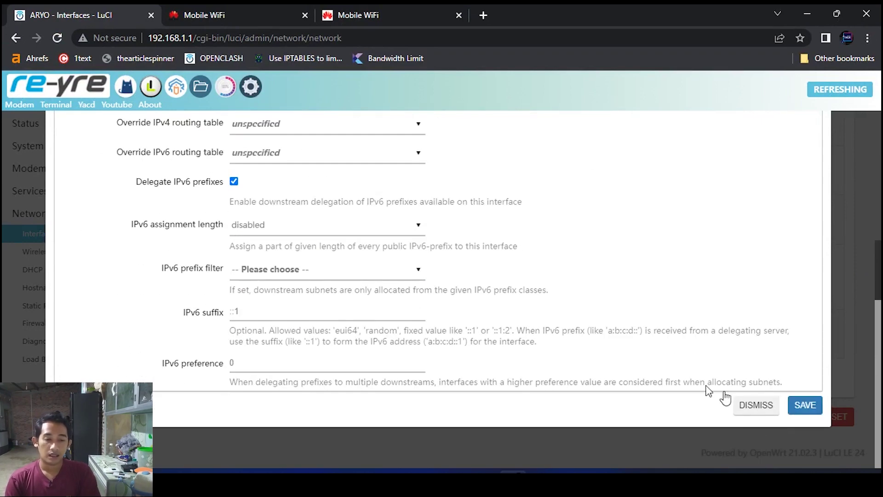
{"action": "left_click", "coordinate": [745, 407]}
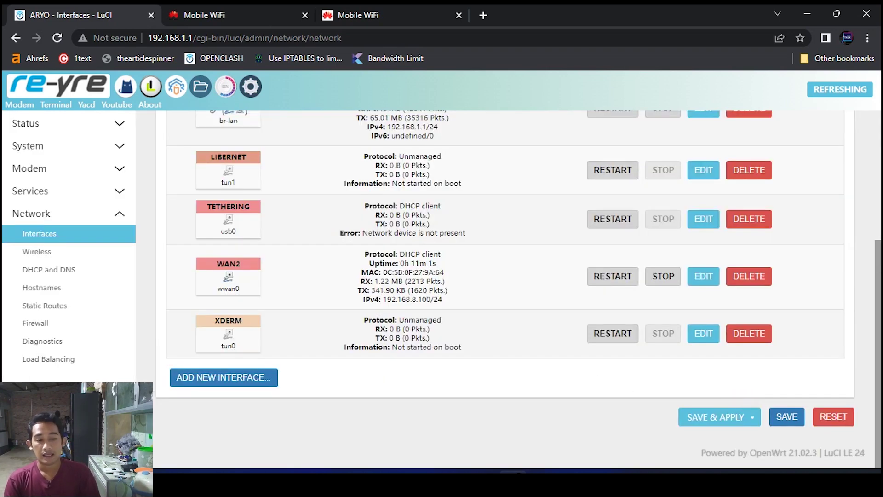
Check the XDERM interface's DNS weight and gateway metric in its advanced settings and dismiss them without saving
{"action": "scroll", "coordinate": [368, 288], "scroll_direction": "up", "scroll_amount": 5}
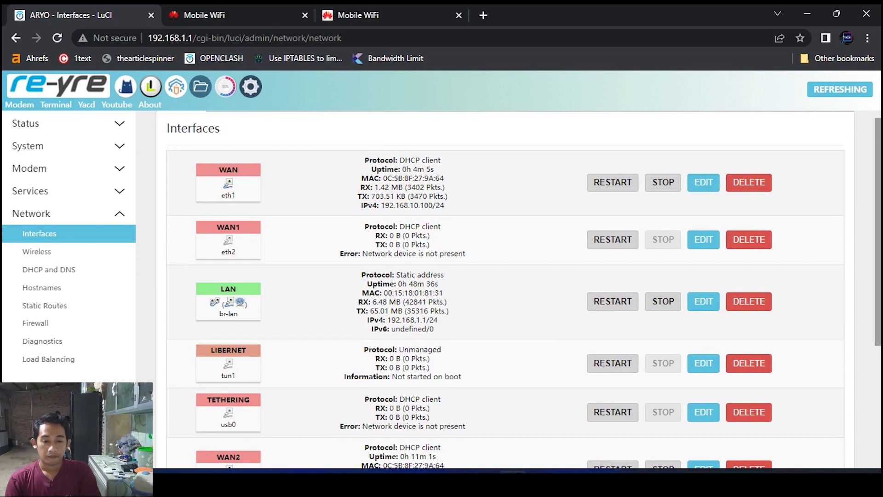
{"action": "scroll", "coordinate": [578, 345], "scroll_direction": "down", "scroll_amount": 5}
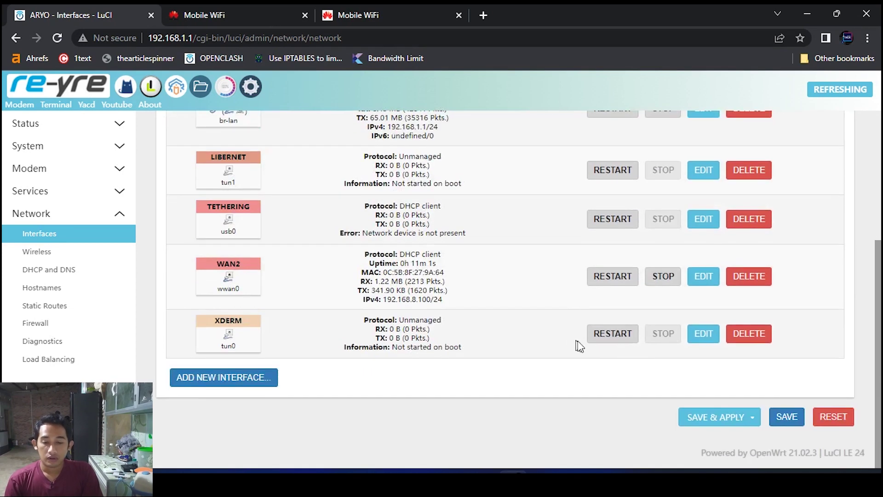
{"action": "left_click", "coordinate": [701, 331]}
{"action": "left_click", "coordinate": [174, 212]}
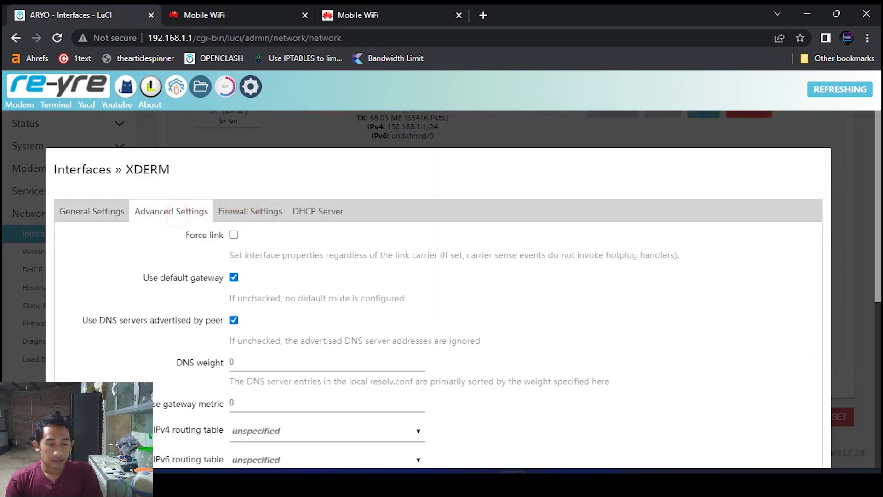
{"action": "scroll", "coordinate": [226, 340], "scroll_direction": "down", "scroll_amount": 2}
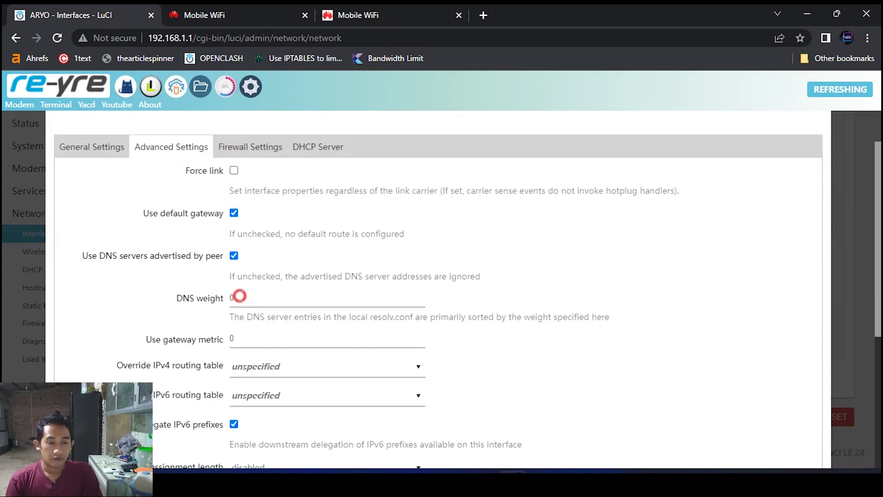
{"action": "left_click", "coordinate": [207, 298]}
{"action": "scroll", "coordinate": [674, 322], "scroll_direction": "up", "scroll_amount": 2}
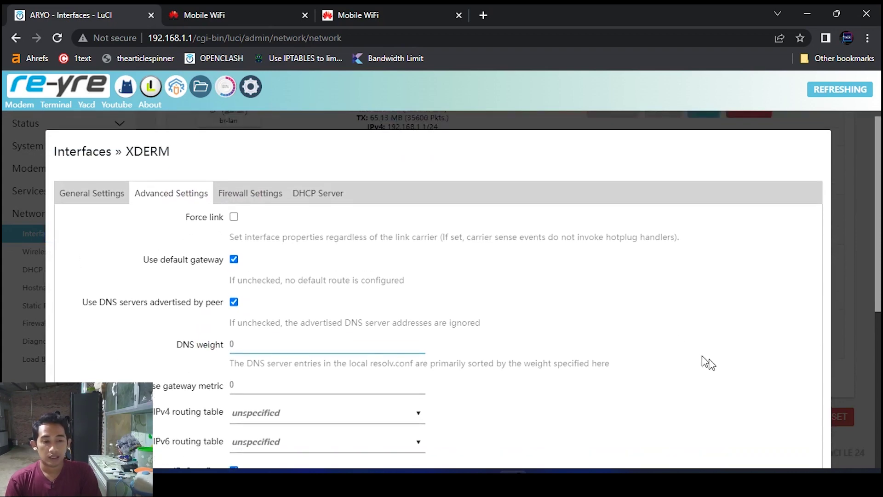
{"action": "scroll", "coordinate": [707, 360], "scroll_direction": "down", "scroll_amount": 10}
{"action": "left_click", "coordinate": [740, 403]}
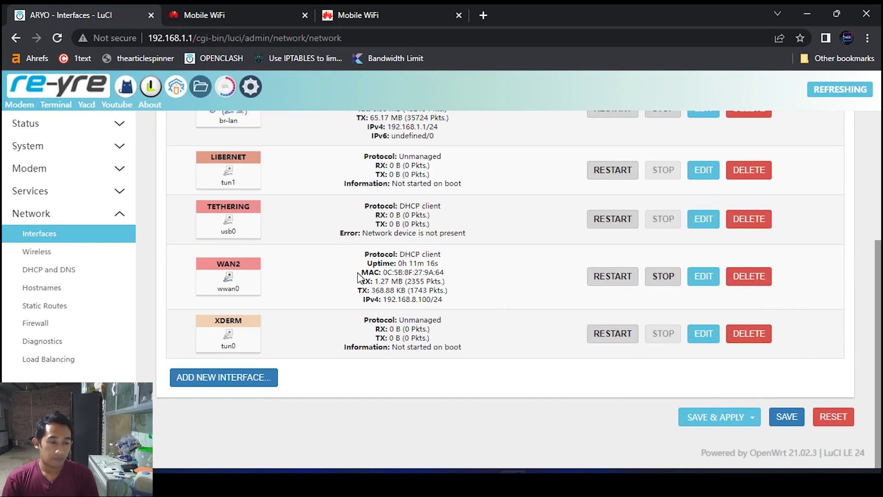
Go to the OpenClash overview page and disable OpenClash
{"action": "left_click", "coordinate": [126, 89]}
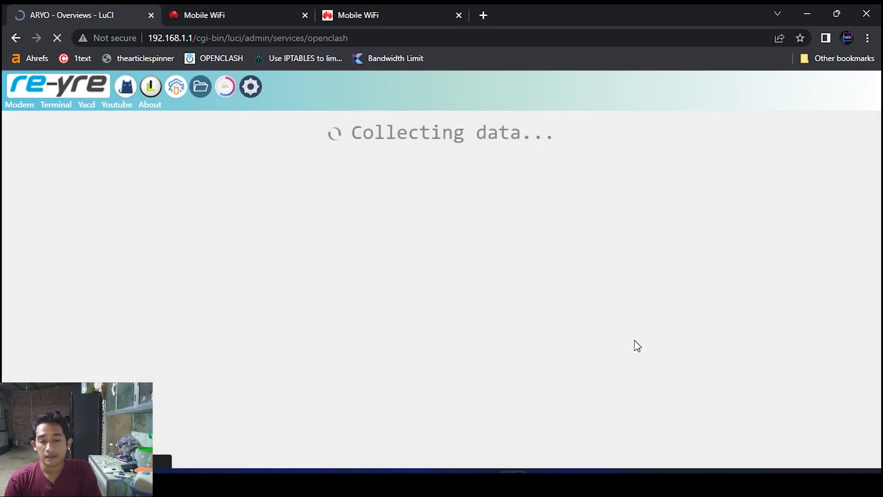
{"action": "scroll", "coordinate": [616, 340], "scroll_direction": "down", "scroll_amount": 5}
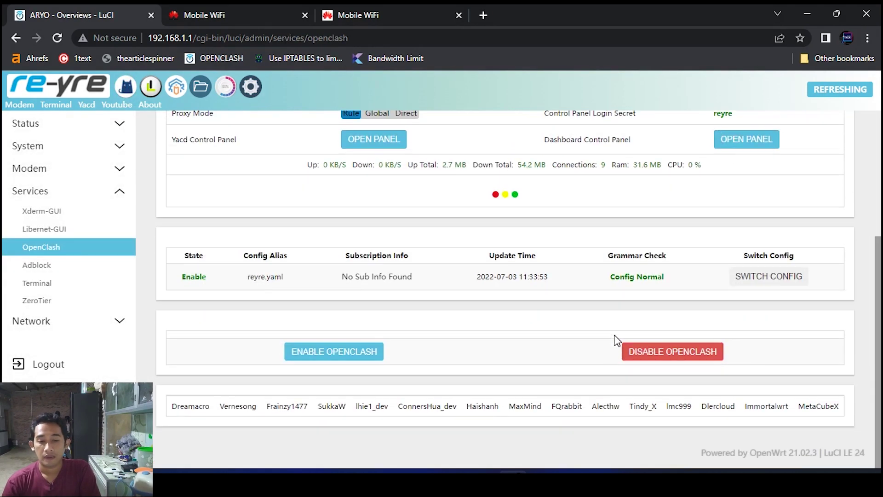
{"action": "left_click", "coordinate": [644, 352]}
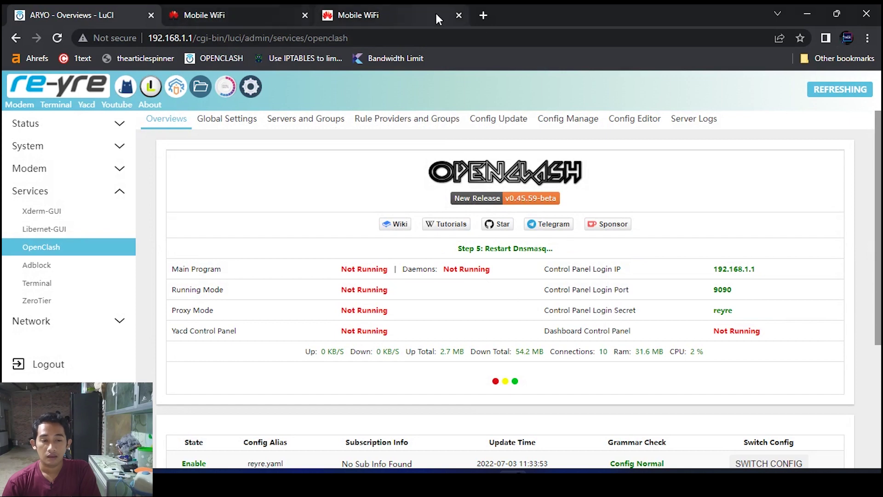
Test the direct internet connection with a web search for "asas" in a new browser tab, and check OpenClash's stop status
{"action": "left_click", "coordinate": [483, 15]}
{"action": "type", "text": "asas"}
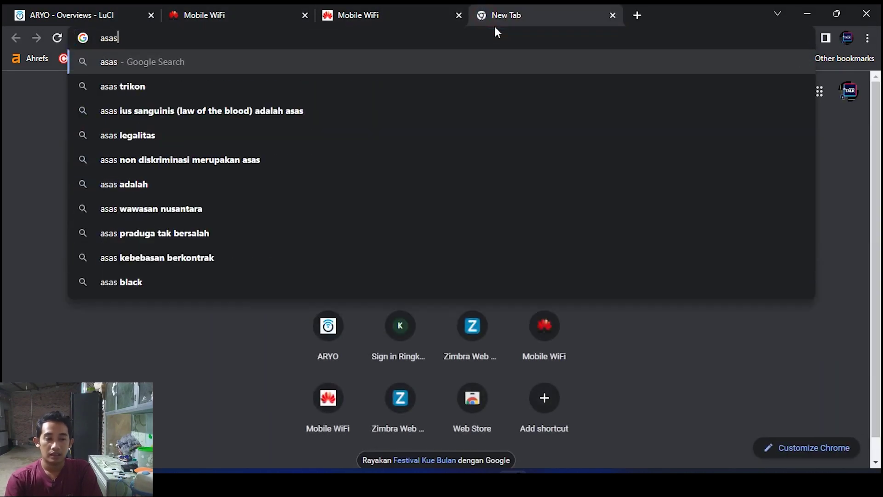
{"action": "key", "text": "Return"}
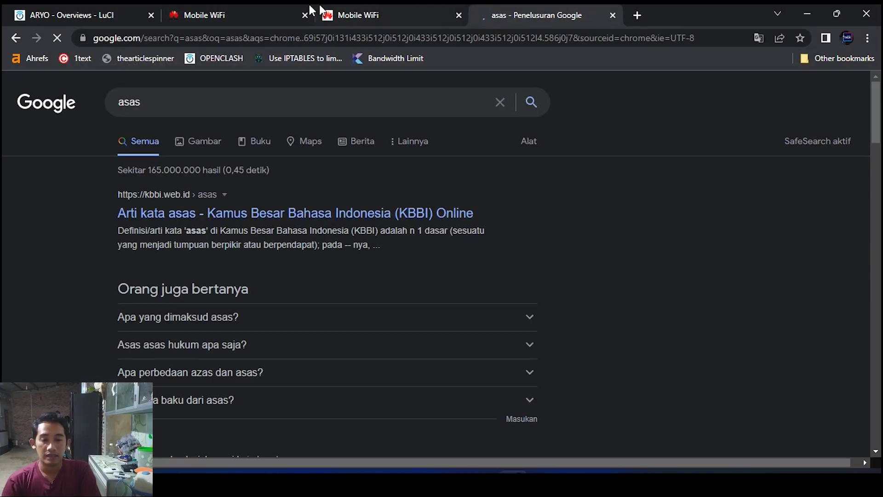
{"action": "left_click", "coordinate": [102, 14]}
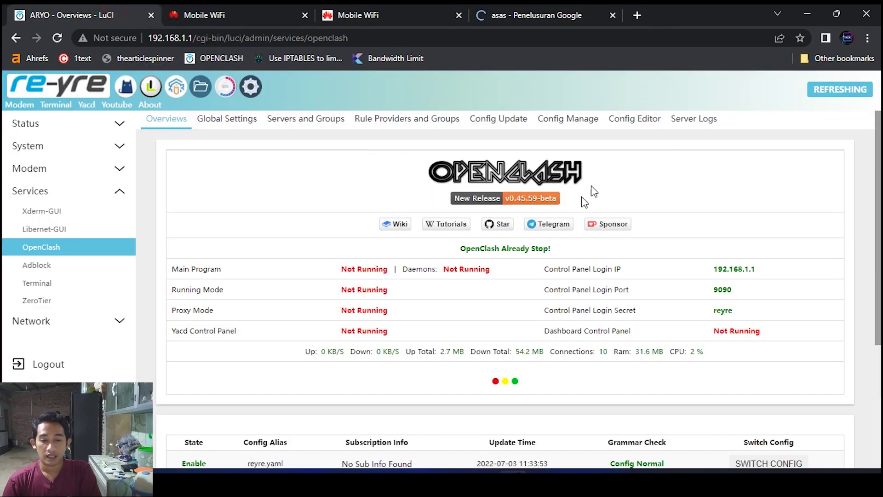
{"action": "left_click", "coordinate": [530, 13]}
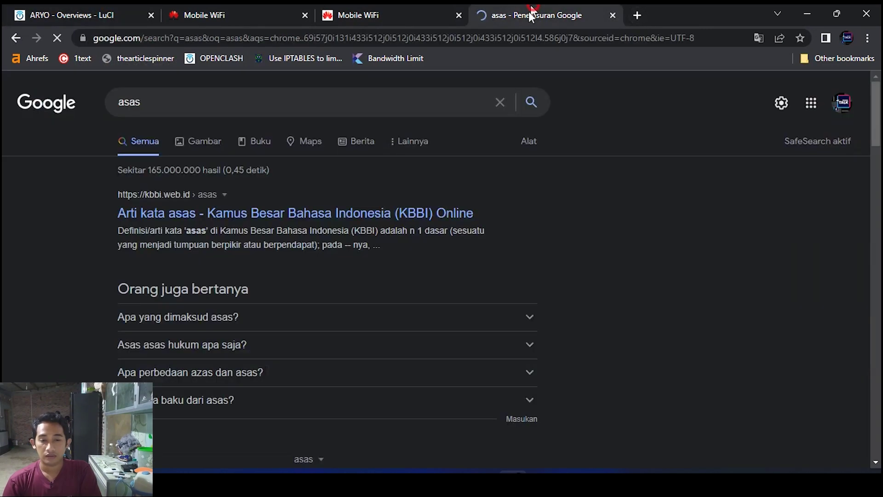
Search the web for youtube in another new tab, close both search tabs and return to the OpenClash page
{"action": "left_click", "coordinate": [636, 16]}
{"action": "type", "text": "yo"}
{"action": "key", "text": "Return"}
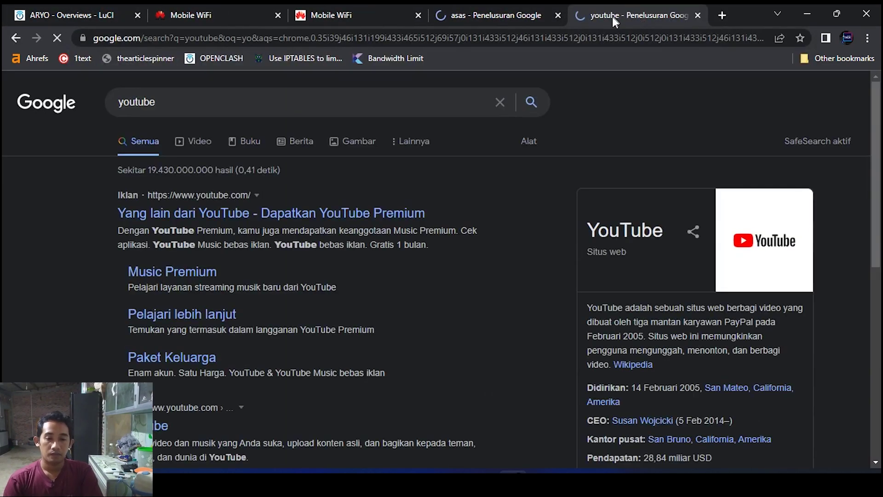
{"action": "left_click", "coordinate": [698, 15]}
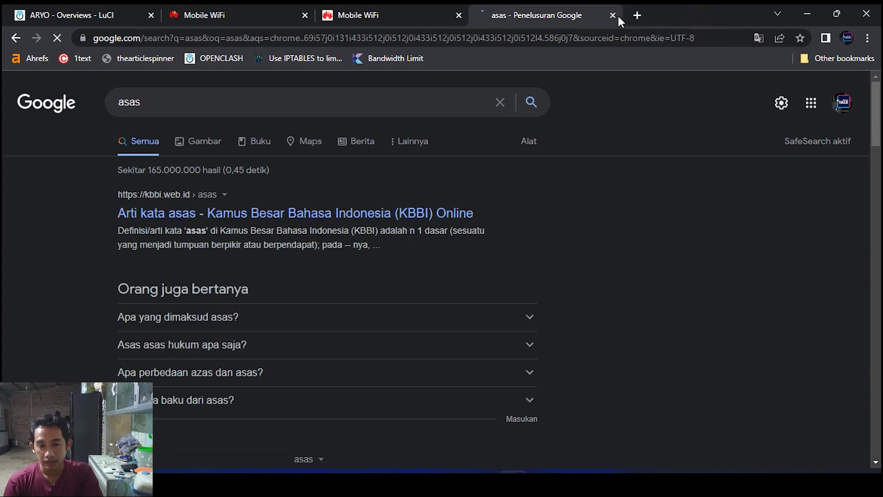
{"action": "left_click", "coordinate": [613, 16]}
{"action": "left_click", "coordinate": [102, 10]}
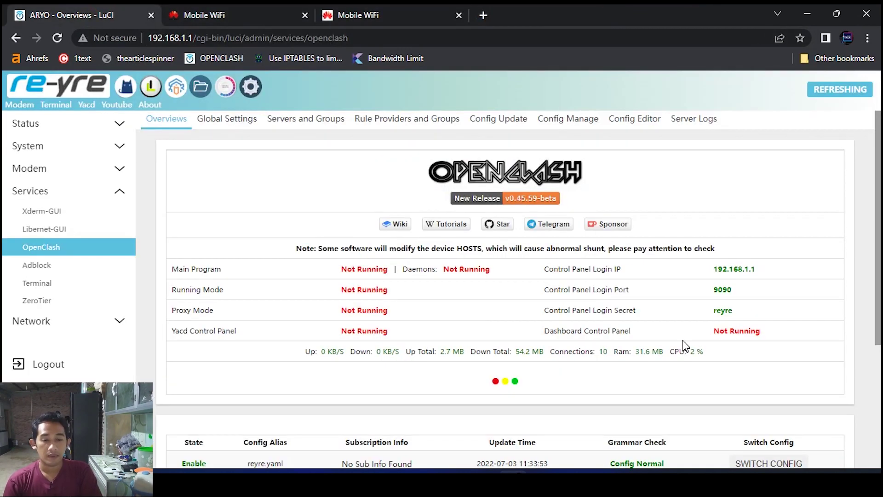
View the router's status overview and check its model and firmware version
{"action": "scroll", "coordinate": [643, 336], "scroll_direction": "down", "scroll_amount": 4}
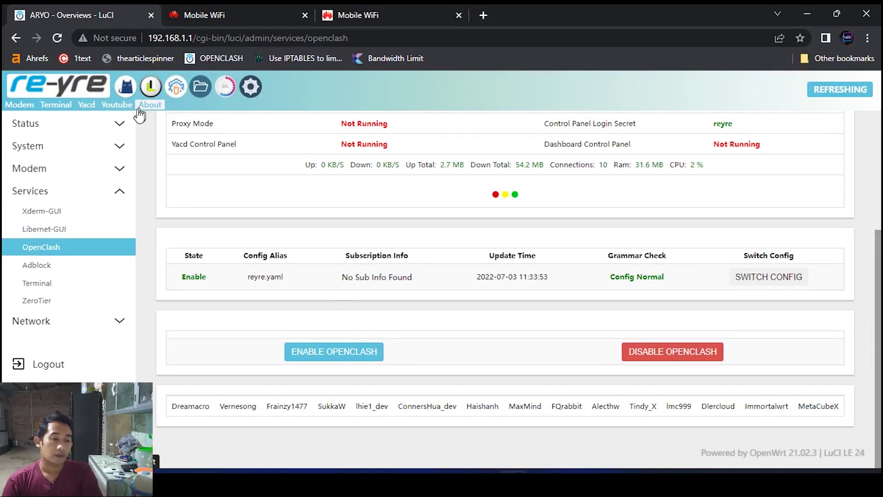
{"action": "left_click", "coordinate": [116, 122]}
{"action": "left_click", "coordinate": [50, 146]}
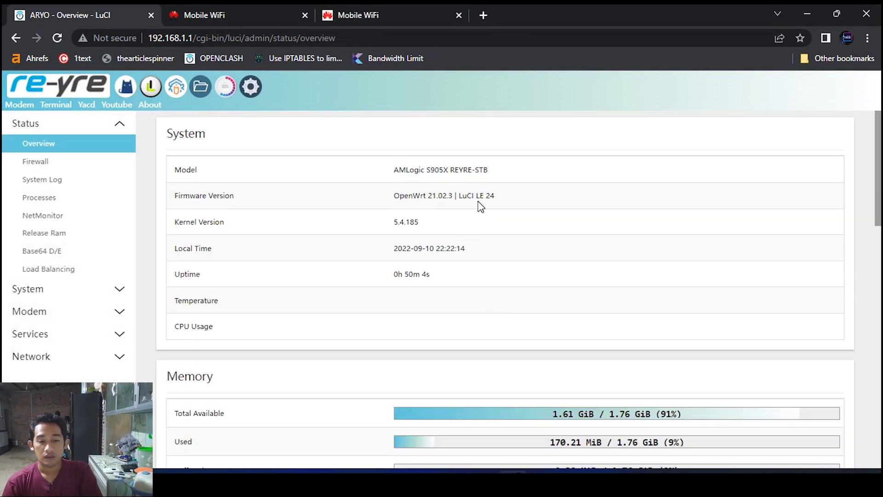
{"action": "left_click", "coordinate": [494, 197]}
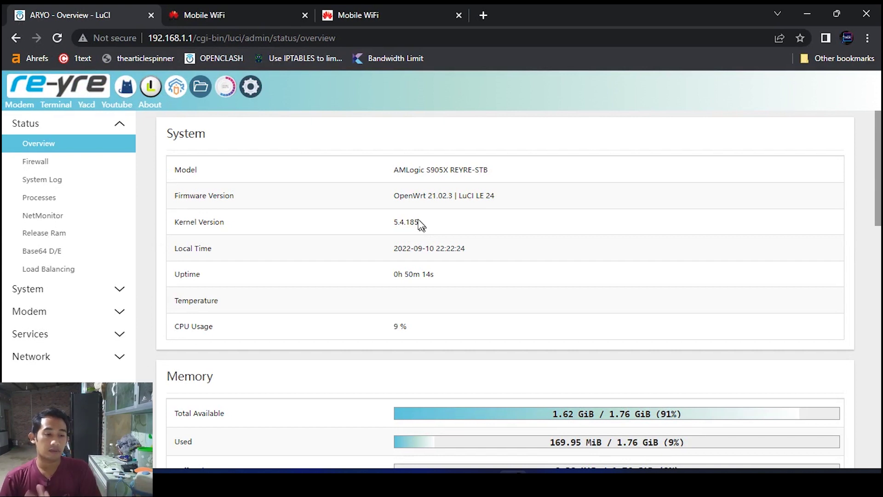
Return to OpenClash, go to the operation mode section of its global settings, and choose redir-host as the mode
{"action": "left_click", "coordinate": [130, 89]}
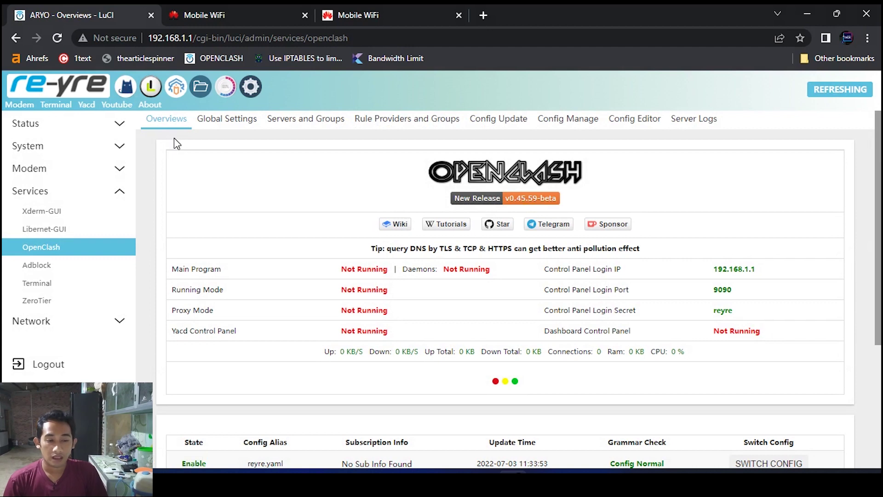
{"action": "left_click", "coordinate": [215, 119]}
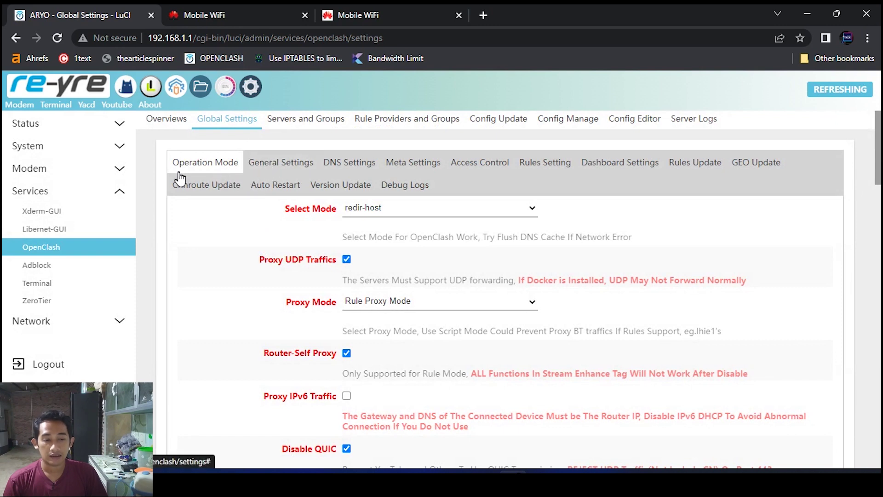
{"action": "left_click_drag", "start_coordinate": [294, 209], "coordinate": [335, 206]}
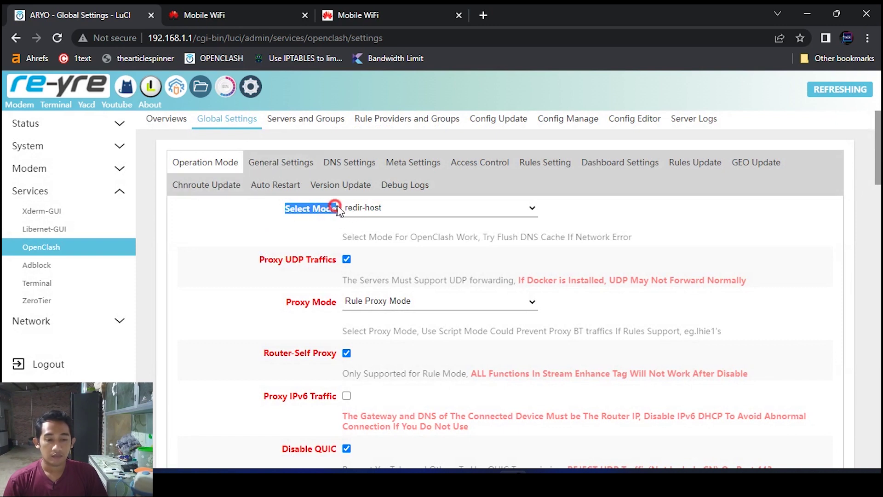
{"action": "left_click", "coordinate": [347, 210]}
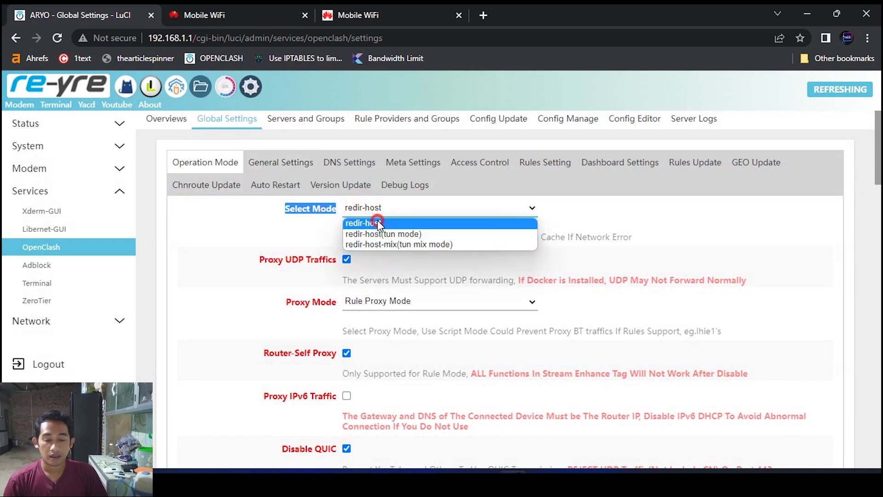
{"action": "left_click", "coordinate": [377, 221]}
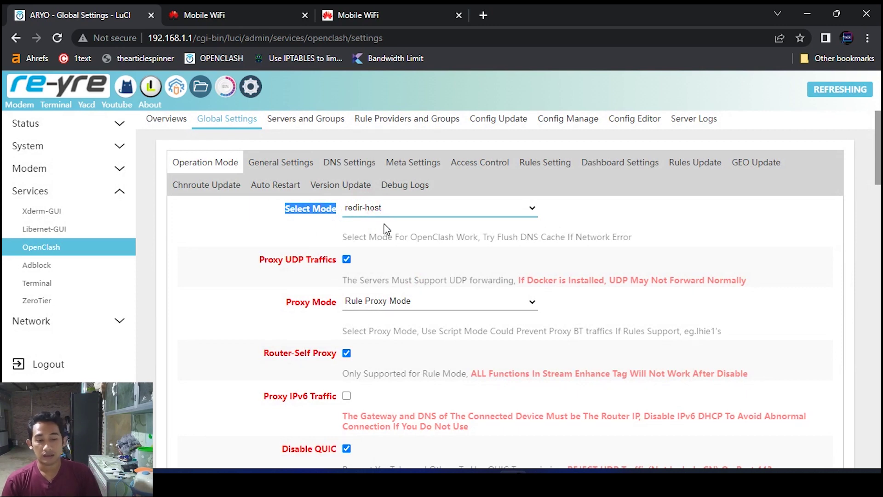
{"action": "left_click", "coordinate": [392, 205]}
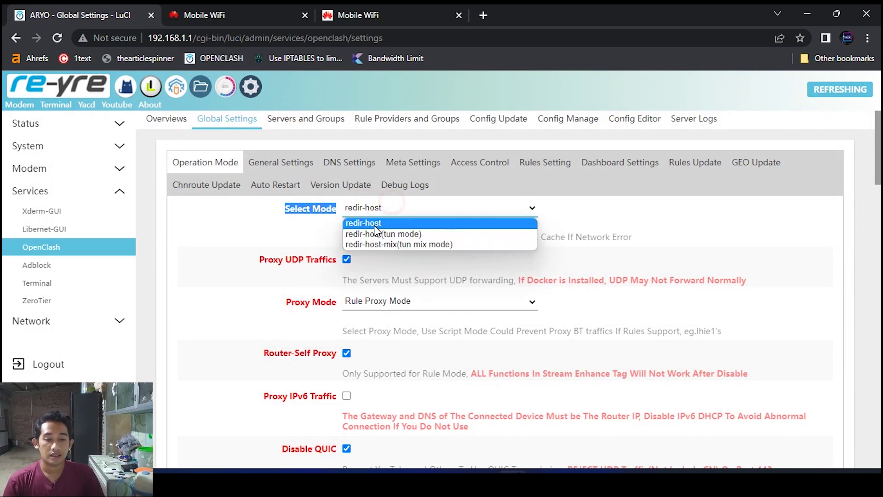
{"action": "left_click", "coordinate": [384, 223]}
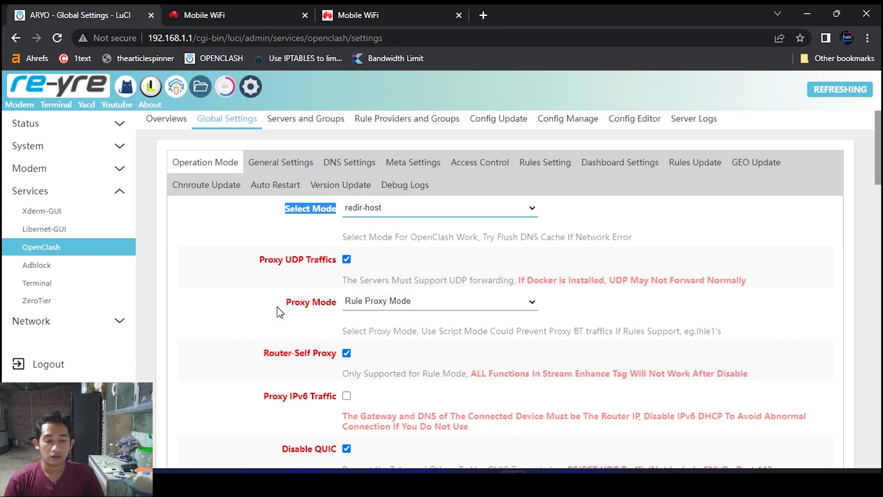
Choose Rule Proxy Mode as OpenClash's proxy mode
{"action": "left_click_drag", "start_coordinate": [285, 304], "coordinate": [380, 310]}
{"action": "left_click", "coordinate": [382, 308]}
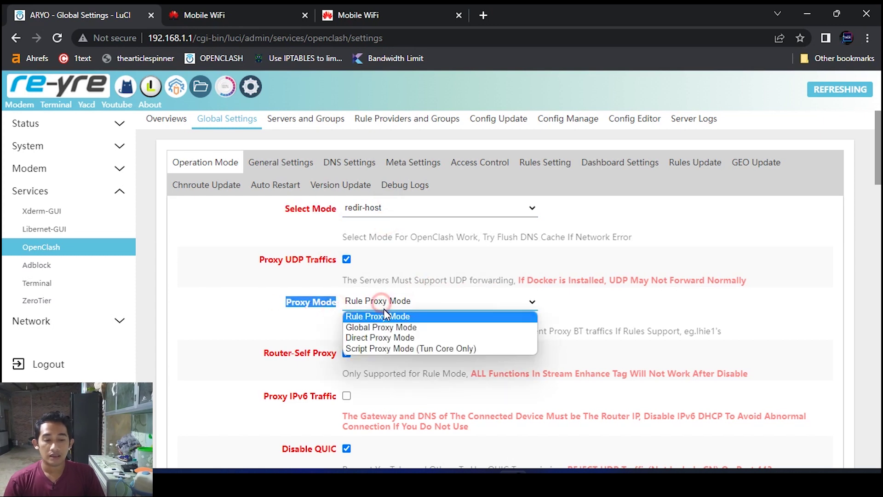
{"action": "left_click", "coordinate": [384, 315]}
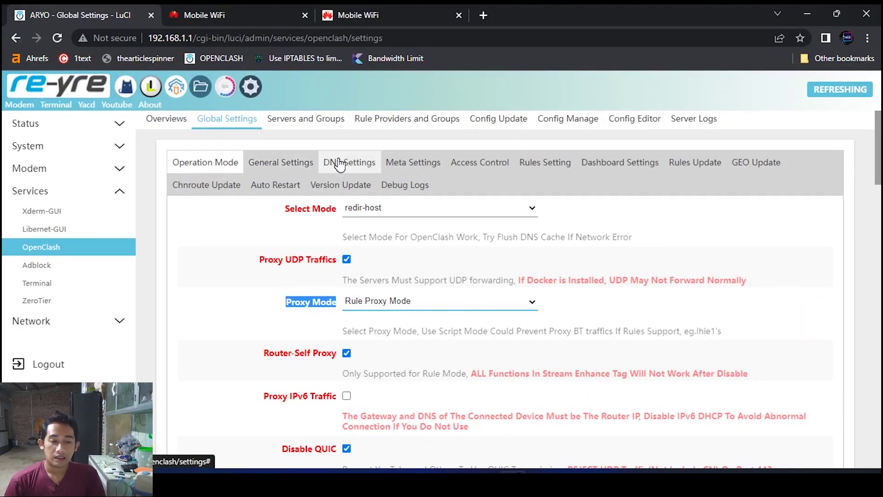
Disable Meta Core in OpenClash's Meta settings and commit the global settings
{"action": "left_click", "coordinate": [408, 163]}
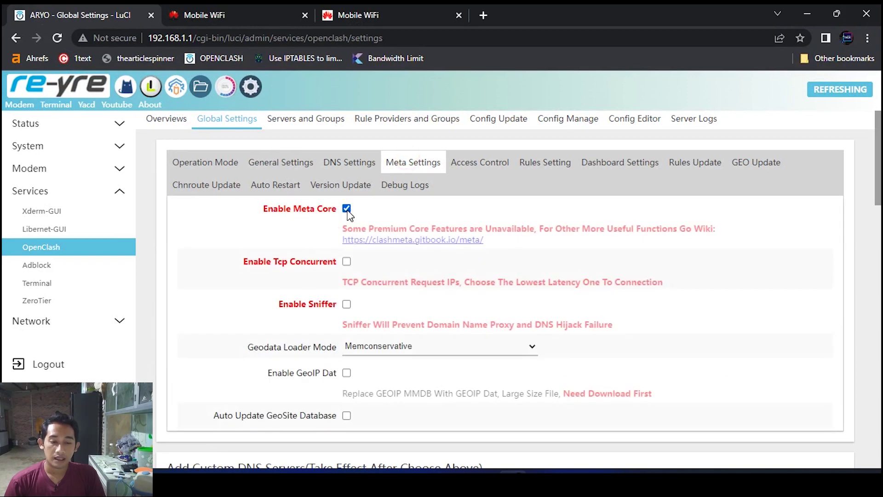
{"action": "left_click", "coordinate": [346, 209]}
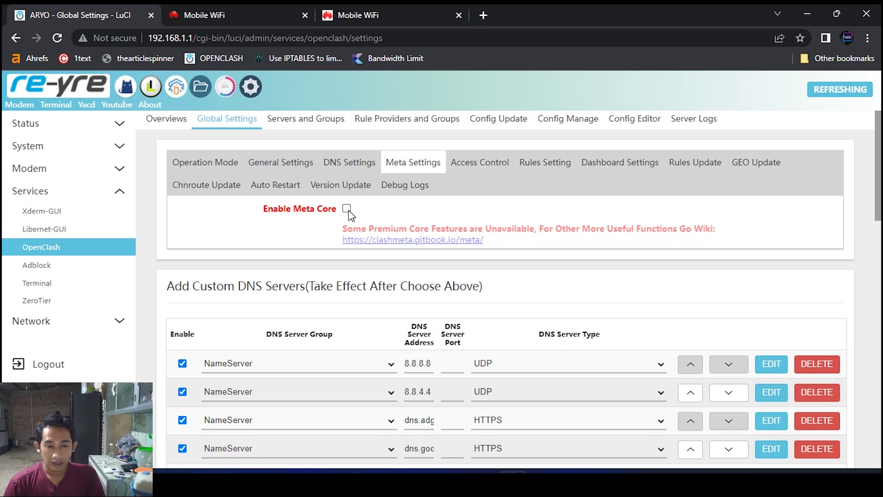
{"action": "left_click", "coordinate": [349, 209]}
{"action": "left_click", "coordinate": [349, 209]}
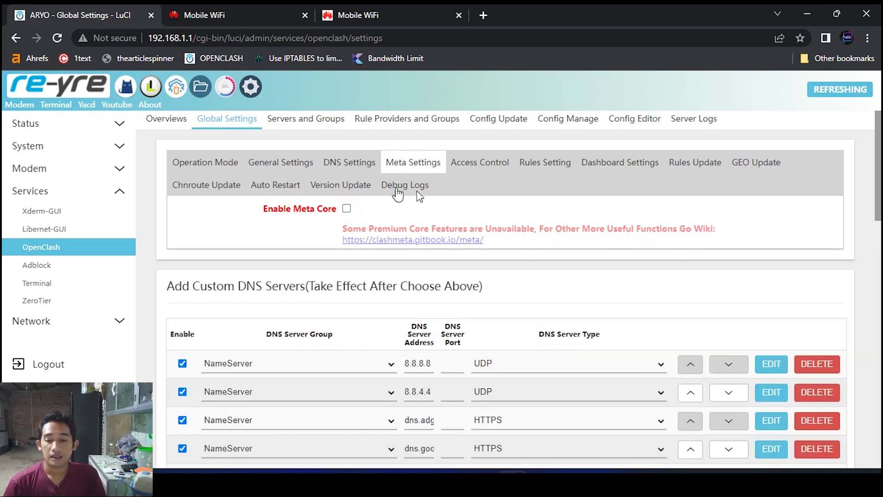
{"action": "scroll", "coordinate": [730, 347], "scroll_direction": "down", "scroll_amount": 20}
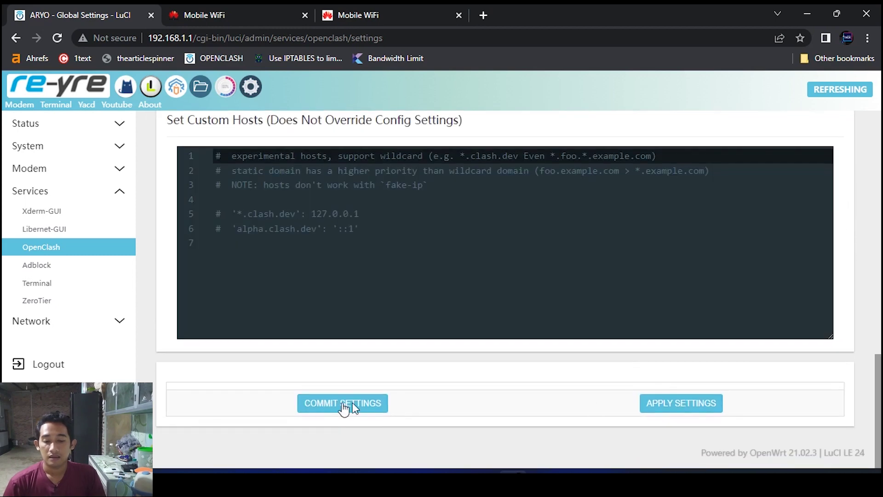
{"action": "left_click", "coordinate": [327, 410]}
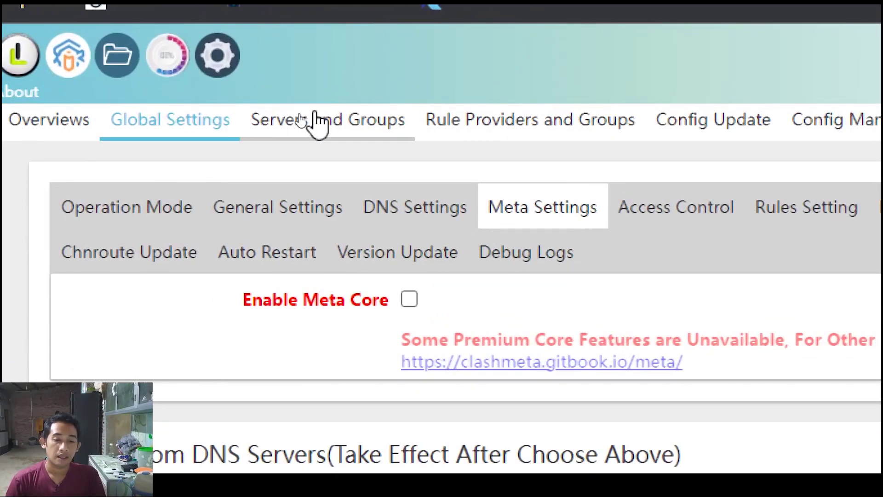
Examine the Proxy Groups, Proxy-Provider and Proxies sections of OpenClash's Servers and Groups page
{"action": "left_click", "coordinate": [295, 124]}
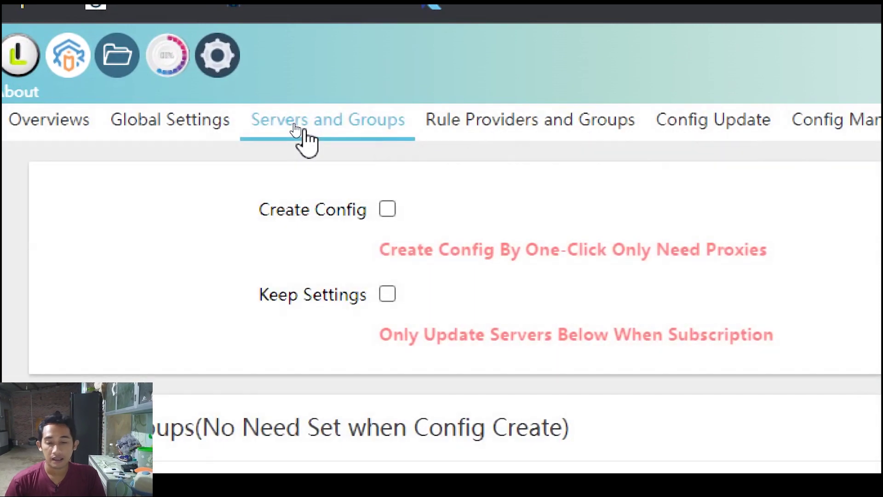
{"action": "scroll", "coordinate": [516, 347], "scroll_direction": "down", "scroll_amount": 5}
{"action": "scroll", "coordinate": [513, 355], "scroll_direction": "up", "scroll_amount": 3}
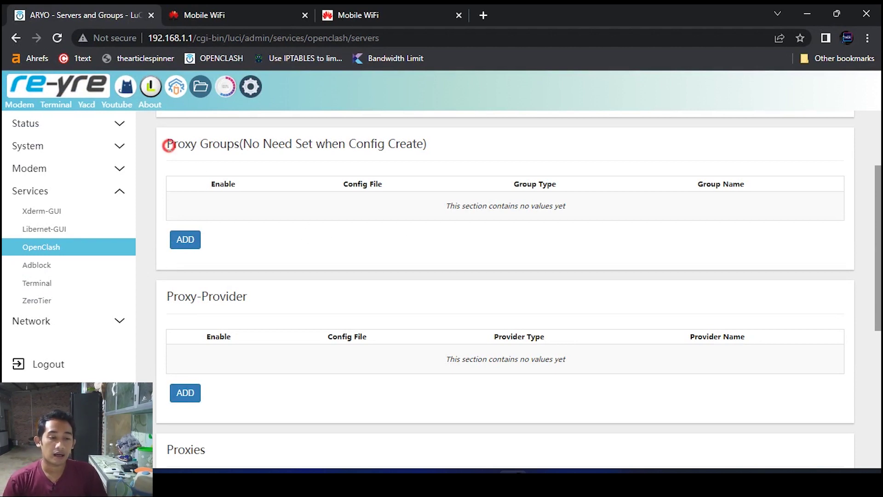
{"action": "left_click_drag", "start_coordinate": [167, 146], "coordinate": [433, 139]}
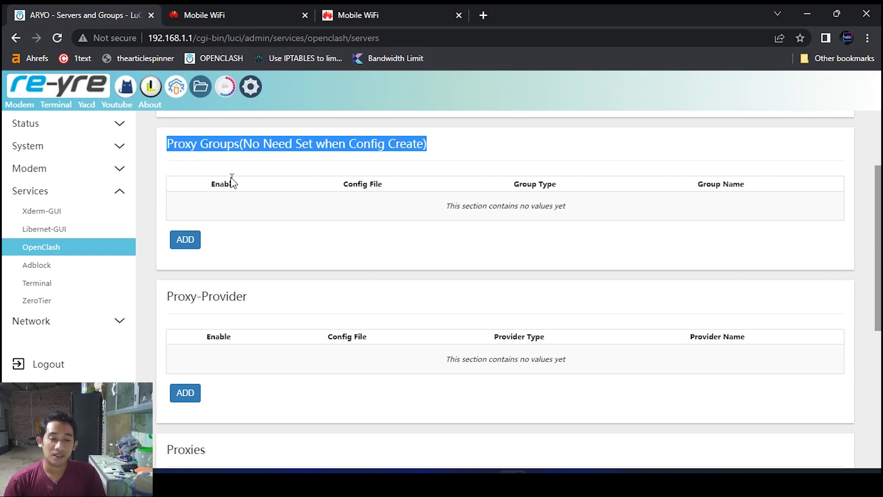
{"action": "scroll", "coordinate": [245, 290], "scroll_direction": "down", "scroll_amount": 3}
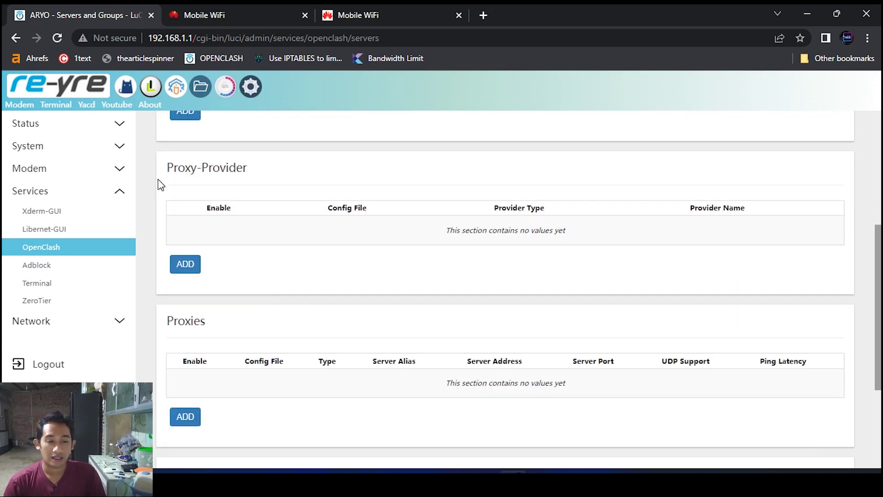
{"action": "left_click_drag", "start_coordinate": [162, 178], "coordinate": [266, 185]}
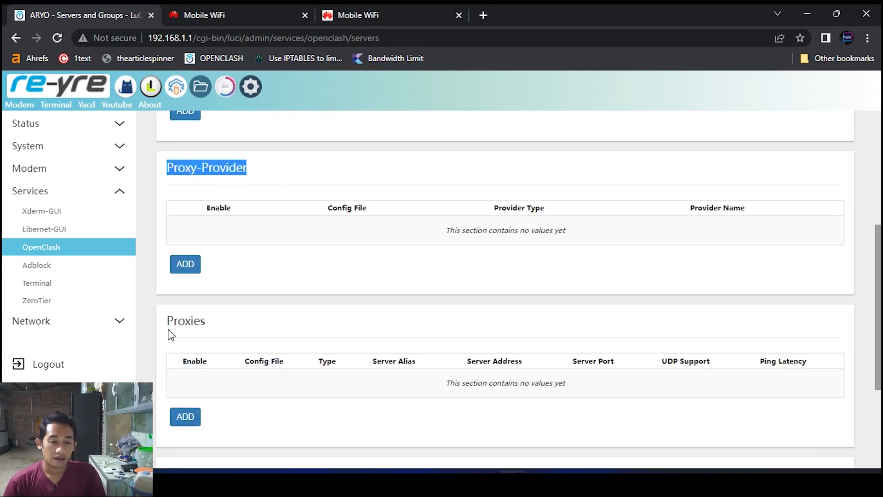
{"action": "left_click_drag", "start_coordinate": [171, 335], "coordinate": [235, 325]}
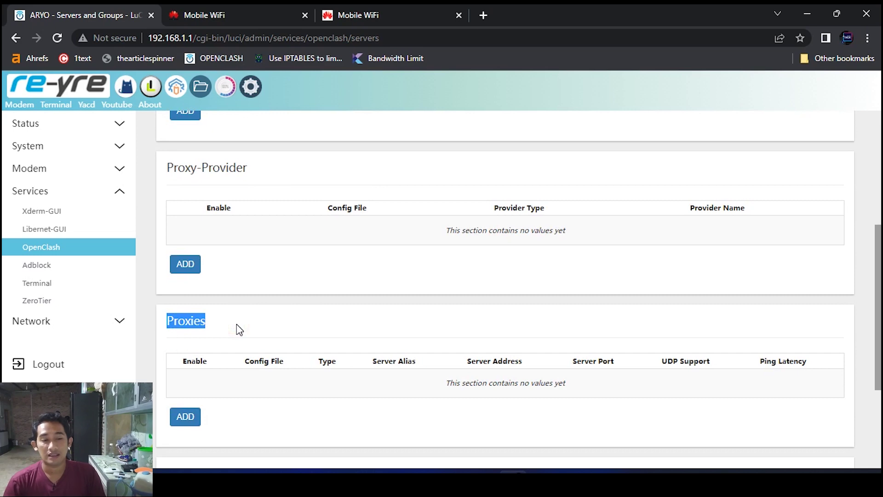
{"action": "scroll", "coordinate": [234, 328], "scroll_direction": "up", "scroll_amount": 3}
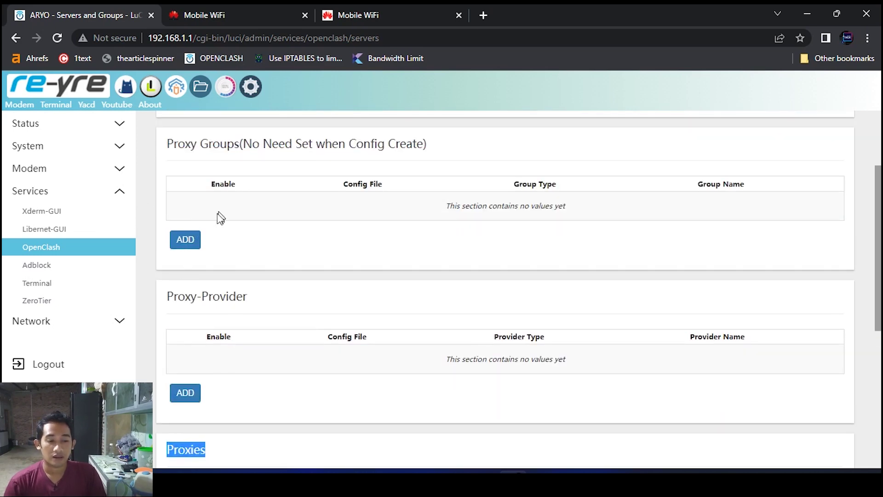
{"action": "scroll", "coordinate": [190, 237], "scroll_direction": "up", "scroll_amount": 3}
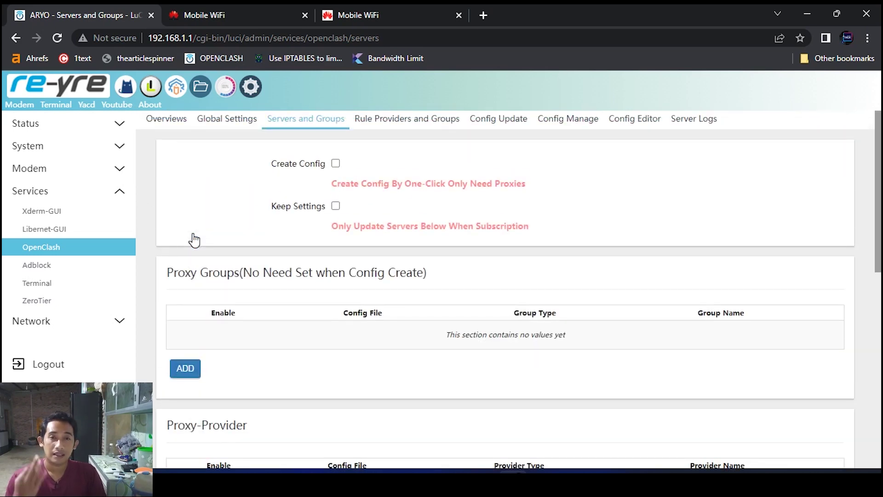
Add a proxy group for the reyre.yaml config file with group type Manual-Select and name it XL
{"action": "left_click", "coordinate": [187, 369]}
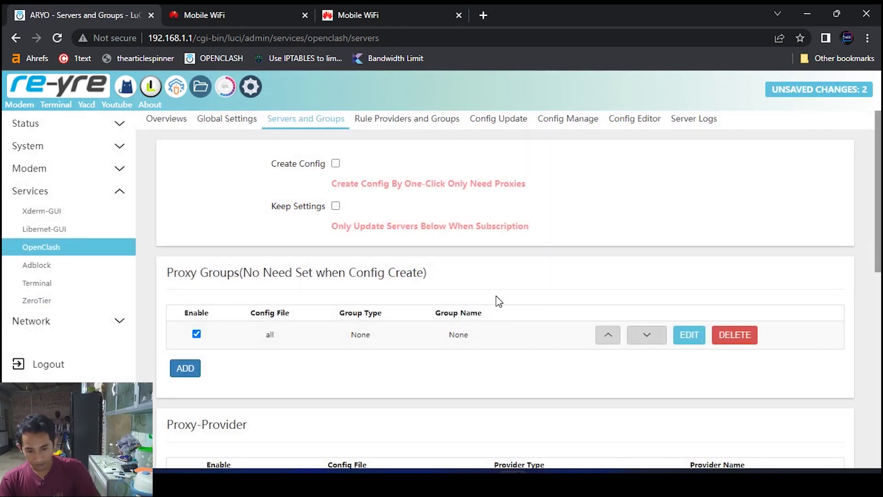
{"action": "left_click", "coordinate": [691, 340]}
{"action": "left_click", "coordinate": [363, 211]}
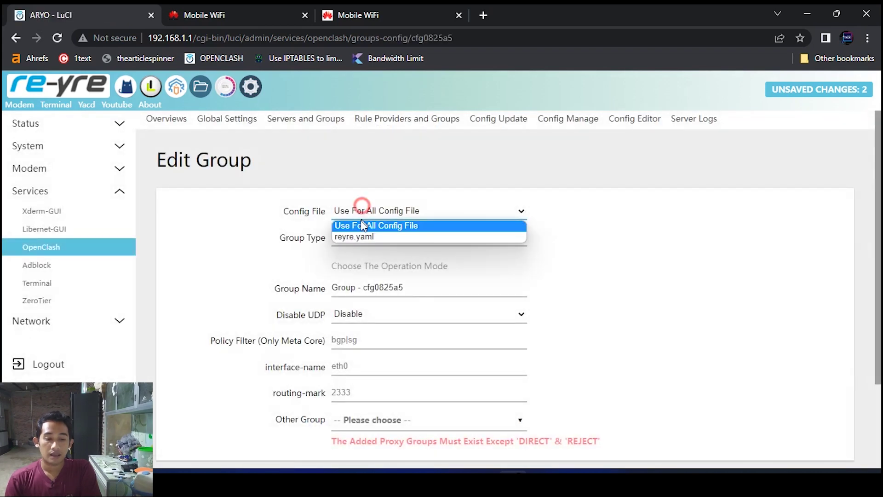
{"action": "left_click", "coordinate": [353, 237]}
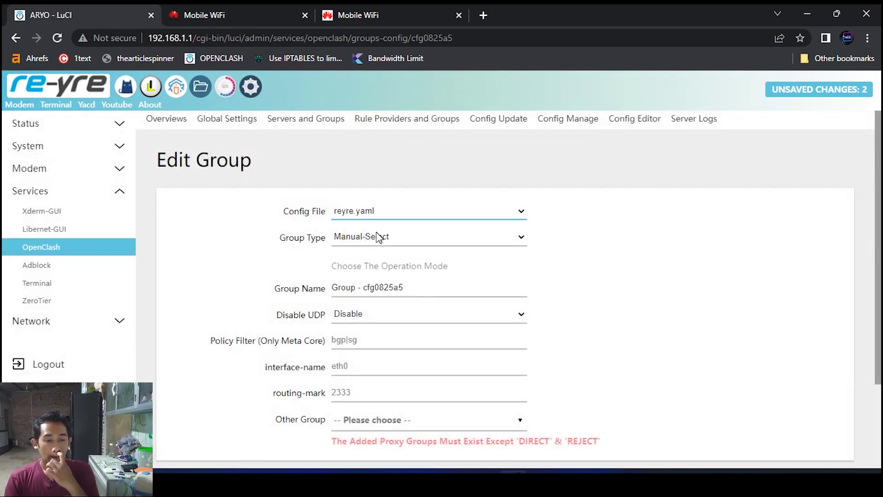
{"action": "left_click", "coordinate": [354, 234]}
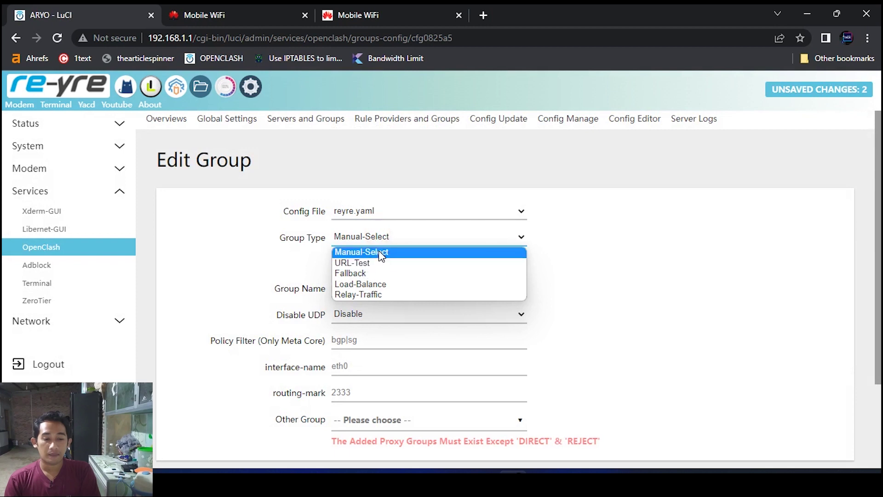
{"action": "left_click", "coordinate": [380, 252]}
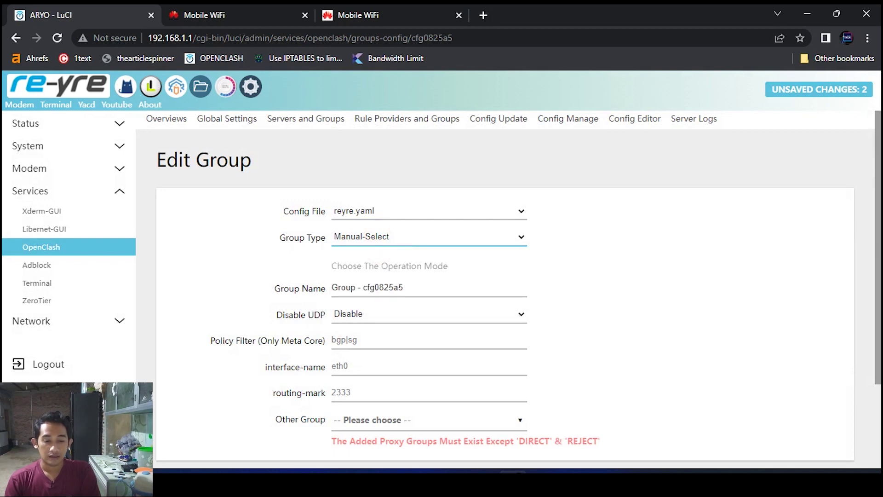
{"action": "left_click_drag", "start_coordinate": [429, 286], "coordinate": [305, 282]}
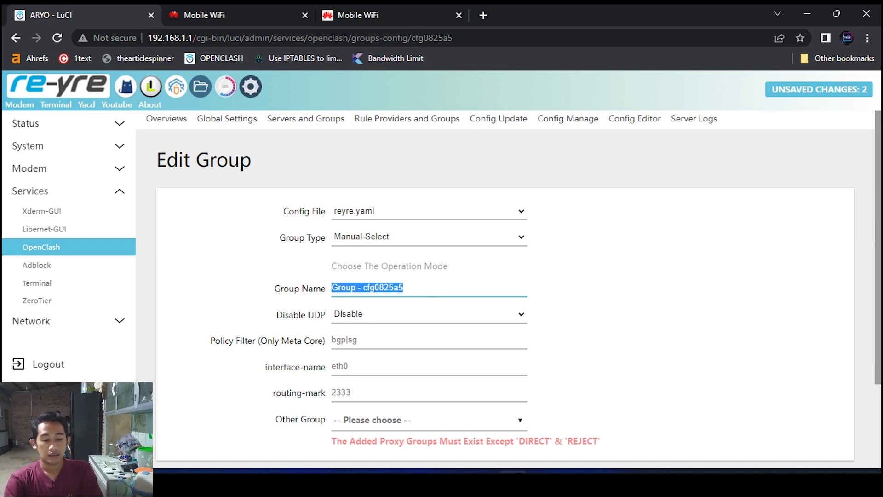
{"action": "type", "text": "XL"}
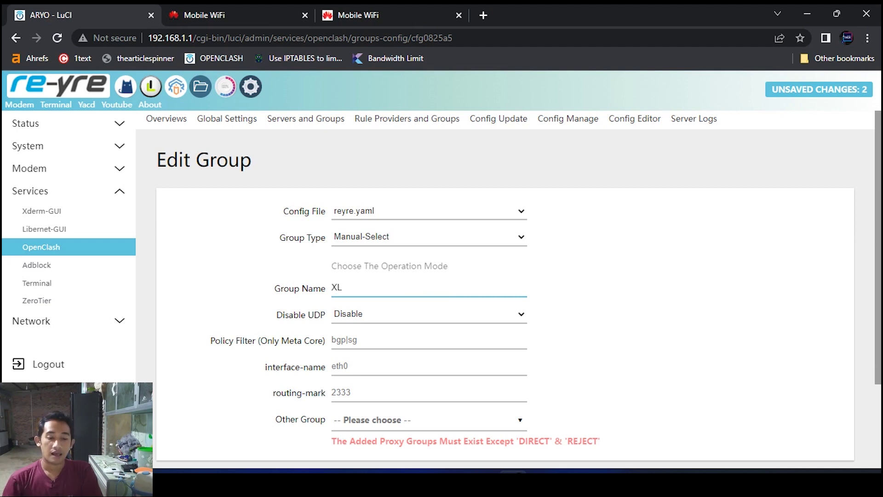
Set the XL group's interface-name to wwan0
{"action": "scroll", "coordinate": [508, 289], "scroll_direction": "down", "scroll_amount": 1}
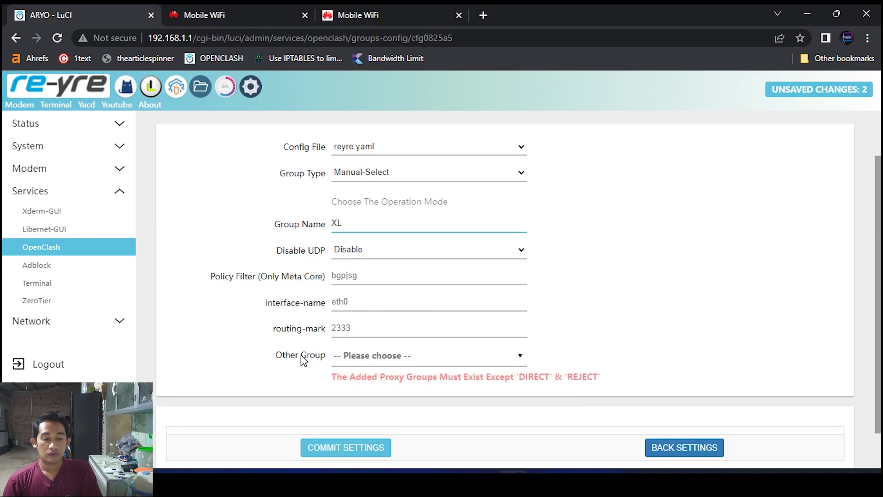
{"action": "left_click_drag", "start_coordinate": [272, 359], "coordinate": [327, 361]}
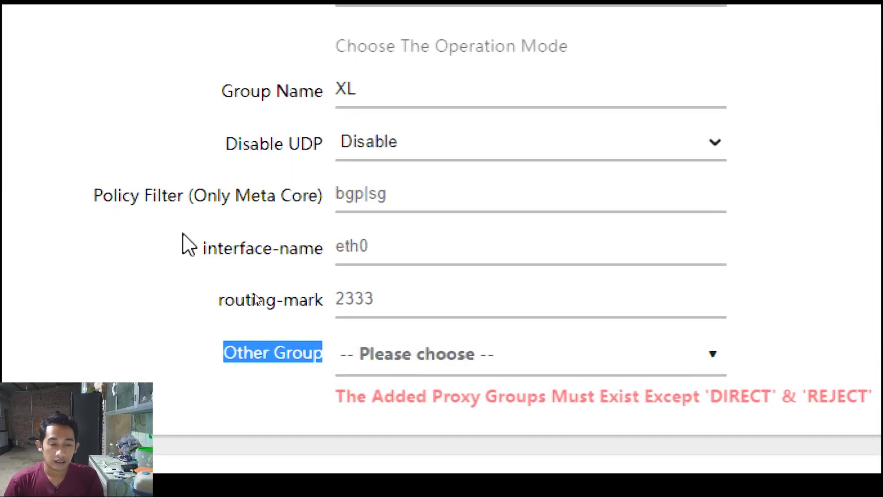
{"action": "left_click_drag", "start_coordinate": [207, 249], "coordinate": [351, 250]}
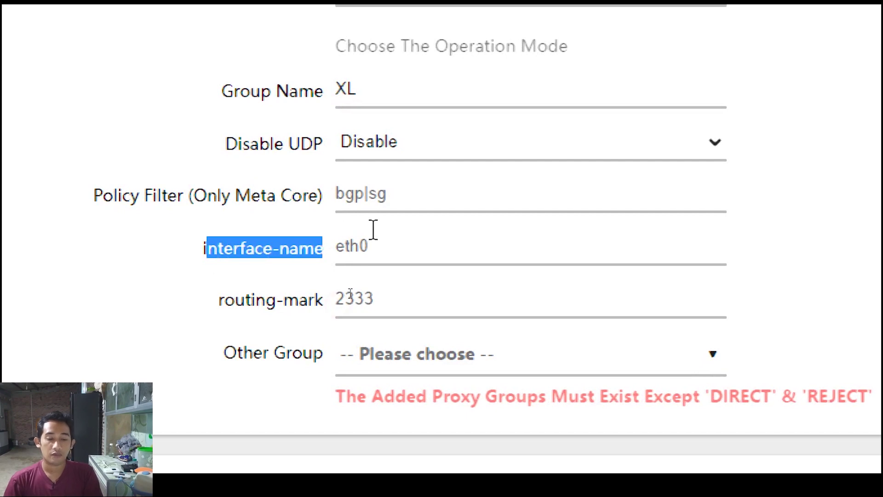
{"action": "left_click", "coordinate": [385, 246]}
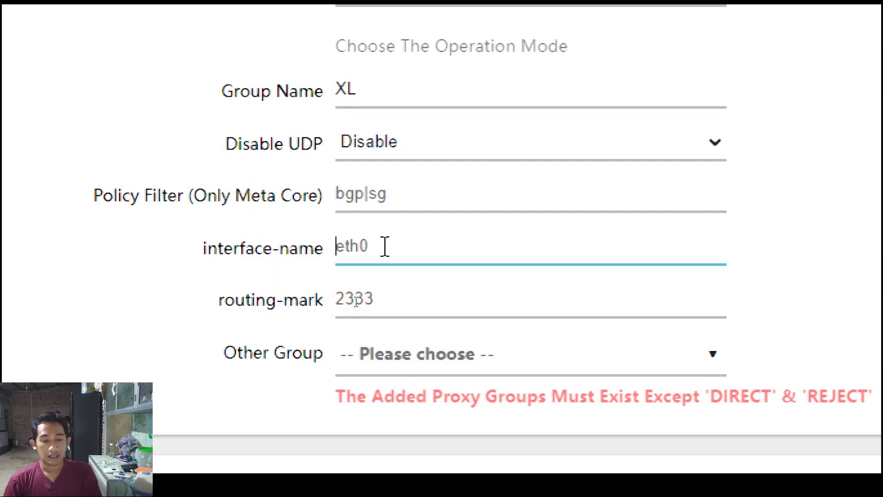
{"action": "type", "text": "wwan"}
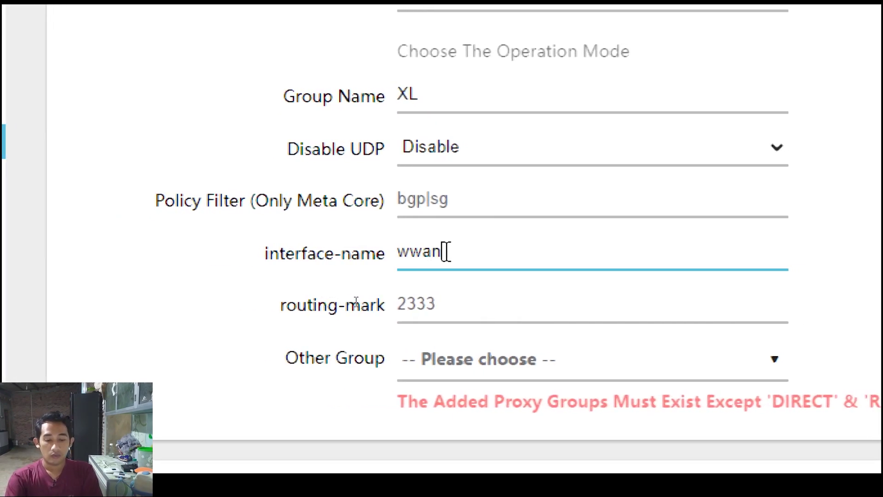
{"action": "type", "text": "0"}
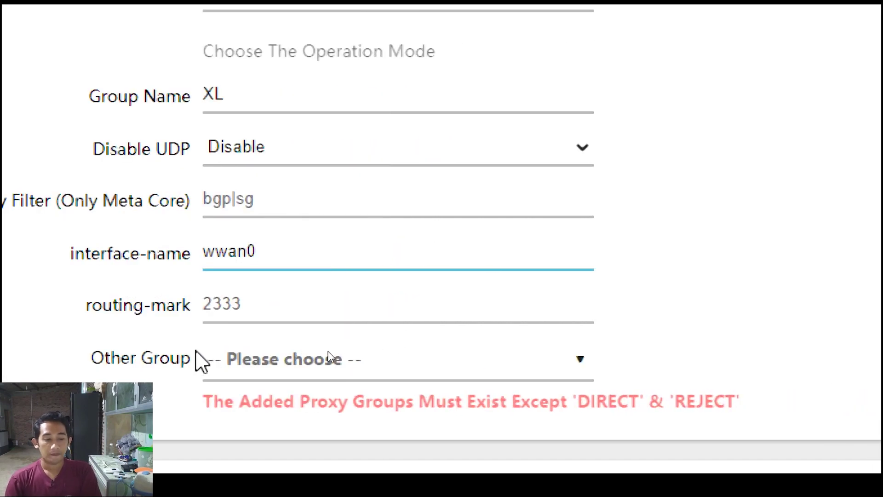
Add DIRECT as the XL group's other group and commit the group settings
{"action": "left_click_drag", "start_coordinate": [112, 364], "coordinate": [197, 378]}
{"action": "left_click", "coordinate": [384, 356]}
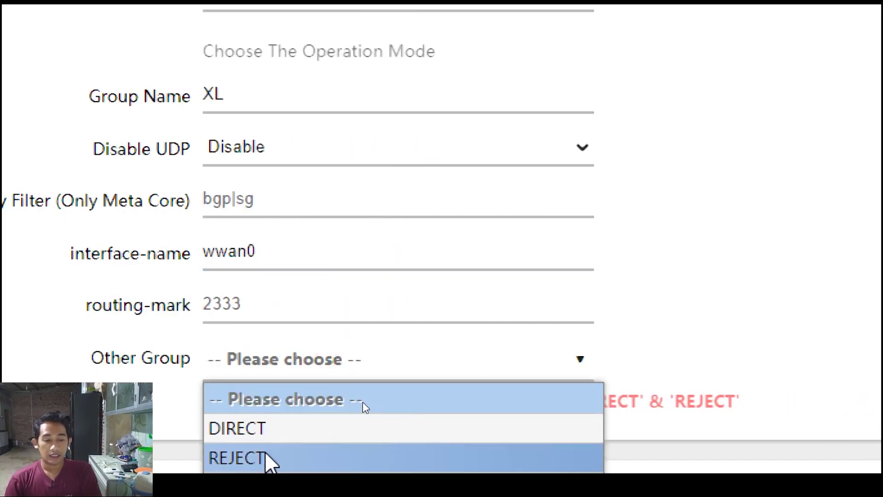
{"action": "left_click", "coordinate": [251, 432]}
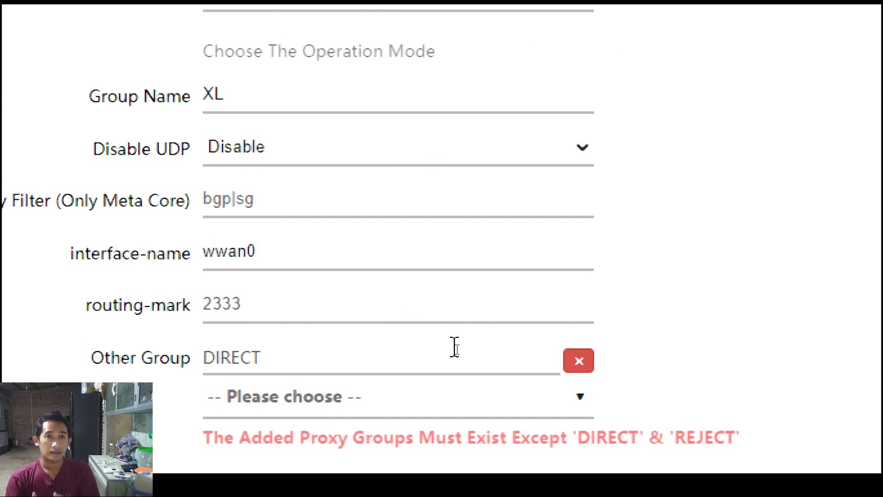
{"action": "scroll", "coordinate": [454, 346], "scroll_direction": "down", "scroll_amount": 5}
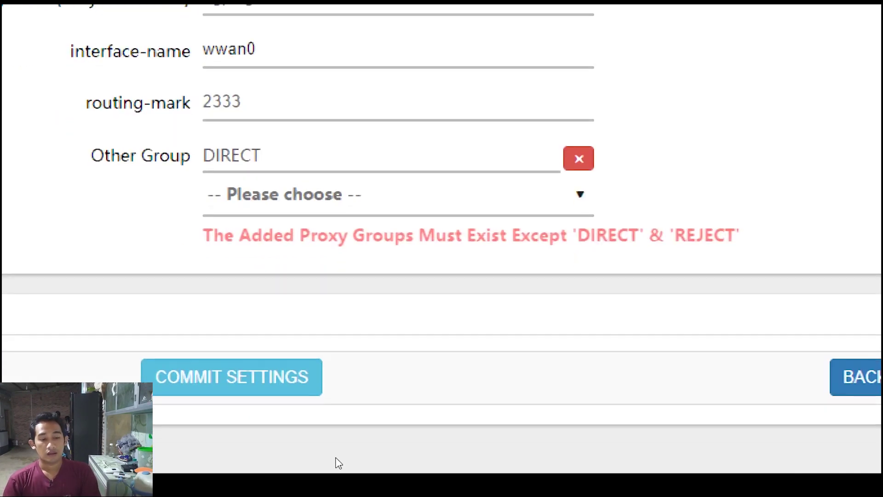
{"action": "left_click", "coordinate": [236, 385]}
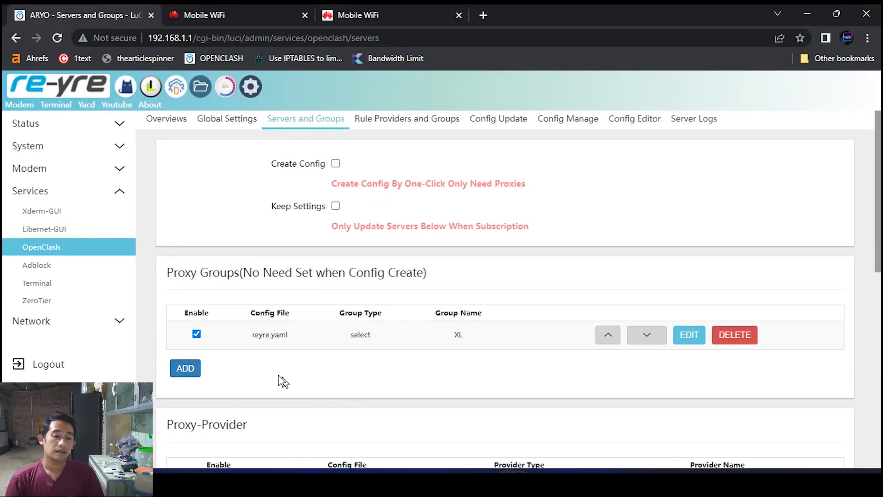
Add a second proxy group for the reyre.yaml config file and name it TELKOMSEL
{"action": "left_click", "coordinate": [185, 368]}
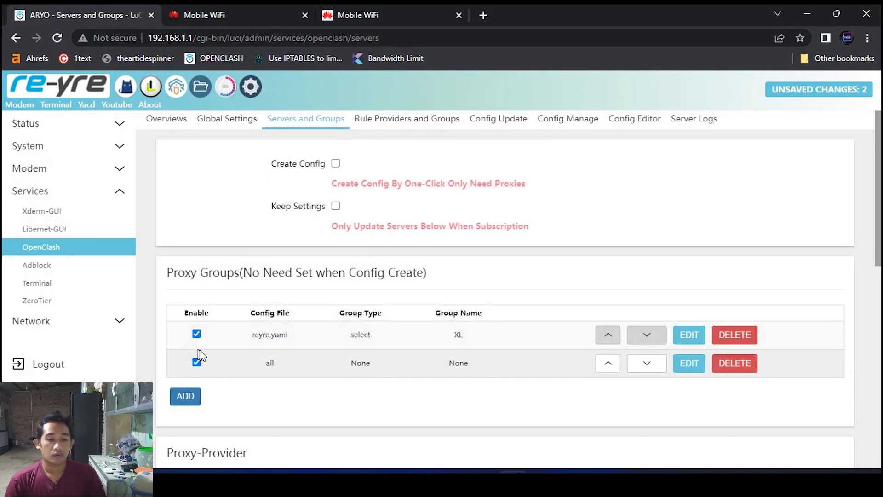
{"action": "left_click", "coordinate": [686, 362]}
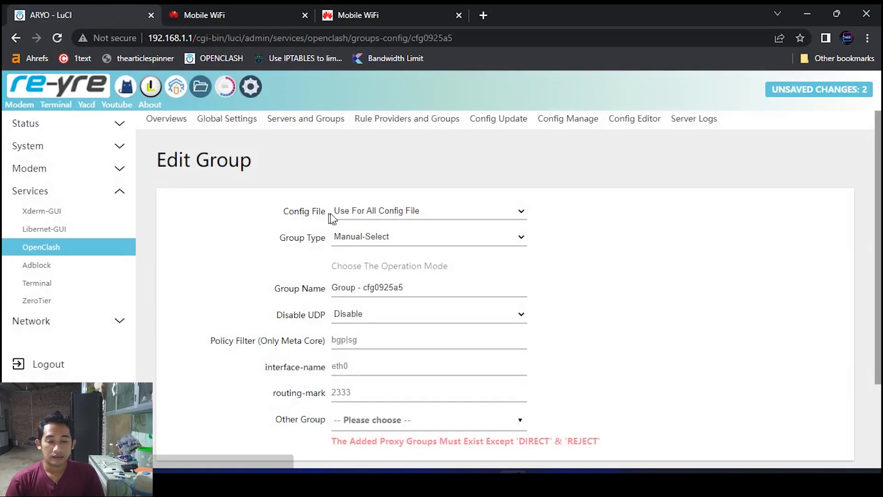
{"action": "left_click", "coordinate": [371, 214]}
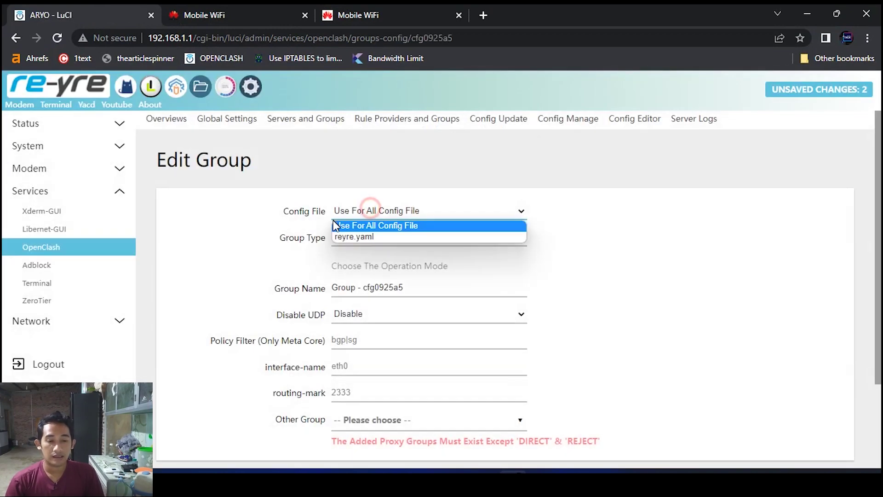
{"action": "left_click", "coordinate": [365, 239]}
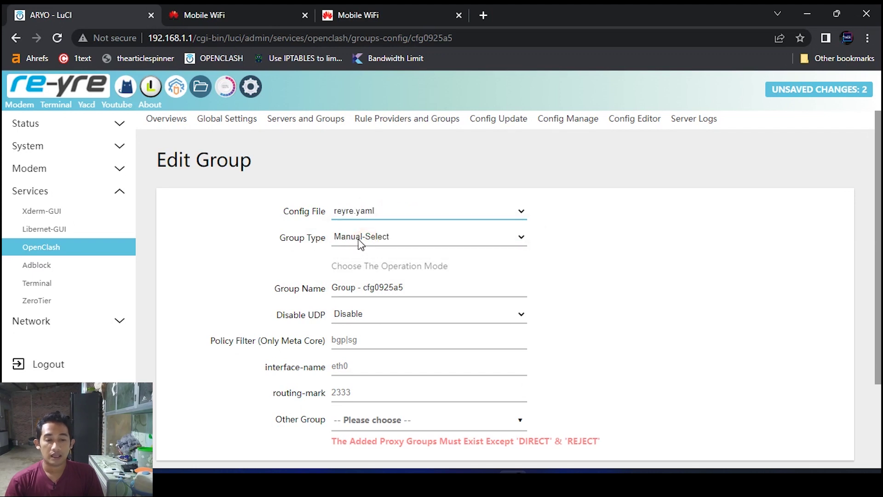
{"action": "left_click", "coordinate": [305, 286]}
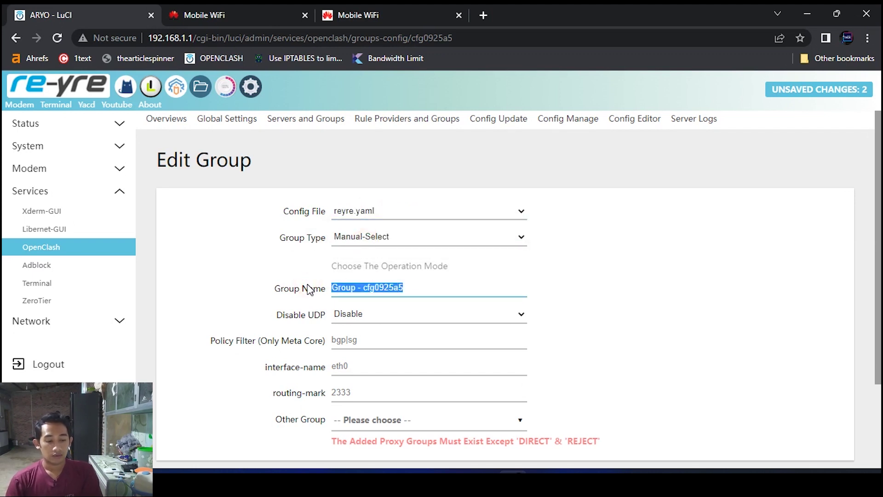
{"action": "type", "text": "TE"}
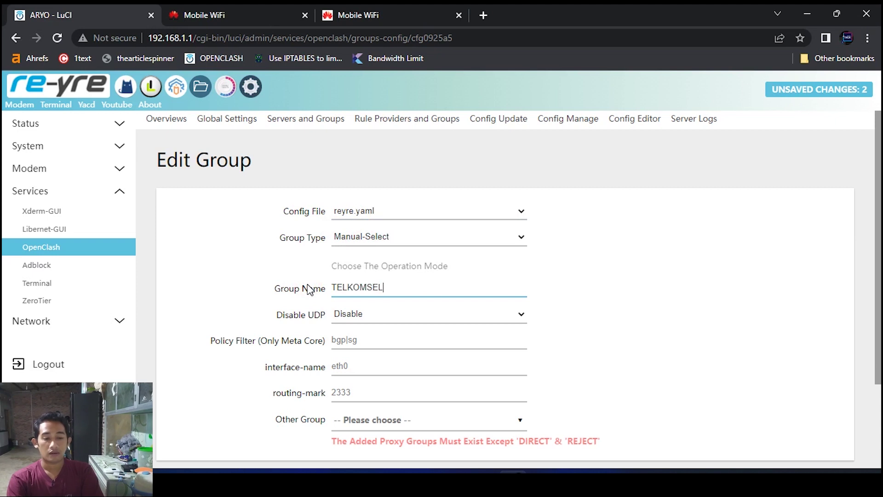
{"action": "type", "text": "LKOMSEL"}
Set the TELKOMSEL group's Disable UDP option to Disable and its interface-name to eth1, checking the Telkomsel modem's status page
{"action": "scroll", "coordinate": [310, 289], "scroll_direction": "down", "scroll_amount": 2}
{"action": "left_click_drag", "start_coordinate": [281, 256], "coordinate": [321, 252]}
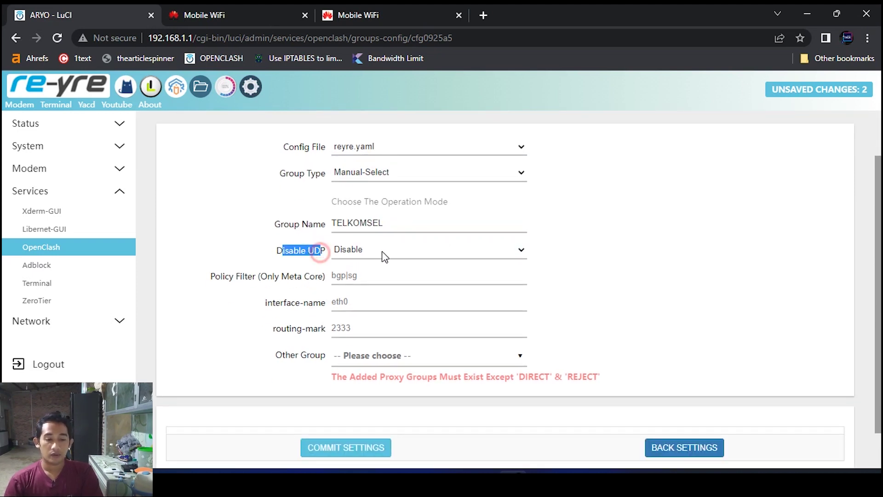
{"action": "left_click", "coordinate": [353, 250]}
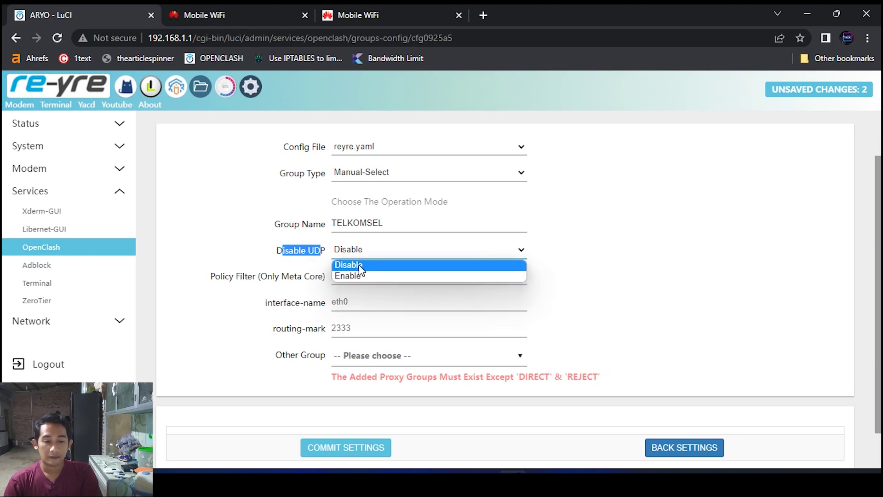
{"action": "left_click", "coordinate": [360, 269]}
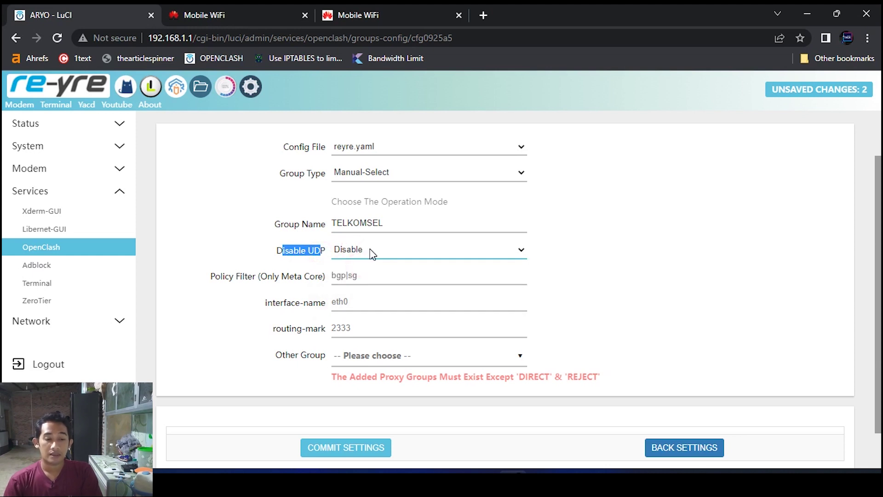
{"action": "left_click", "coordinate": [365, 301]}
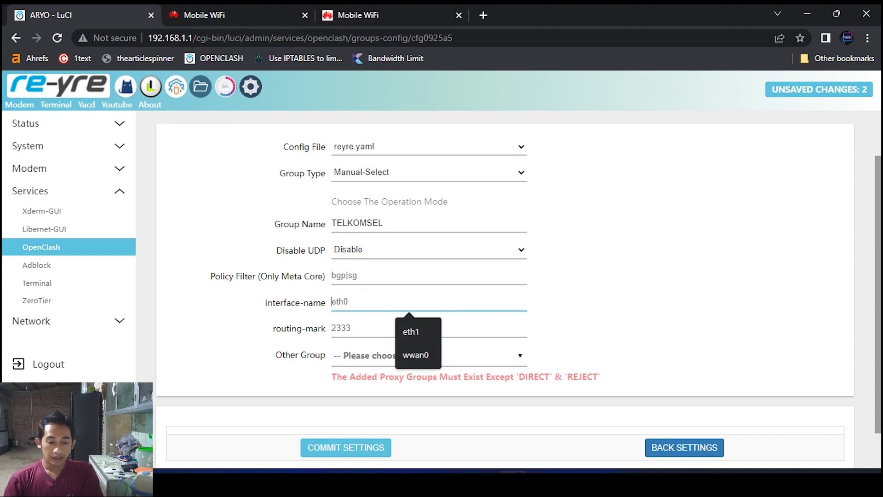
{"action": "type", "text": "E"}
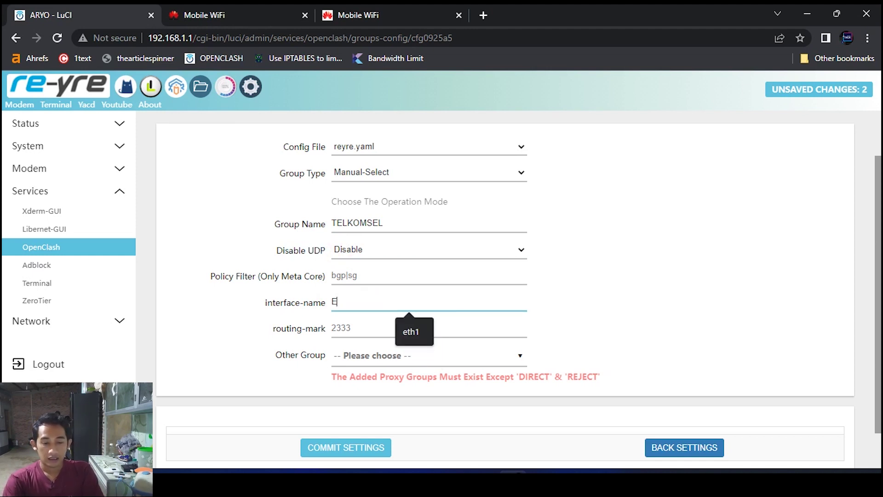
{"action": "type", "text": "T"}
{"action": "key", "text": "Down"}
{"action": "key", "text": "Return"}
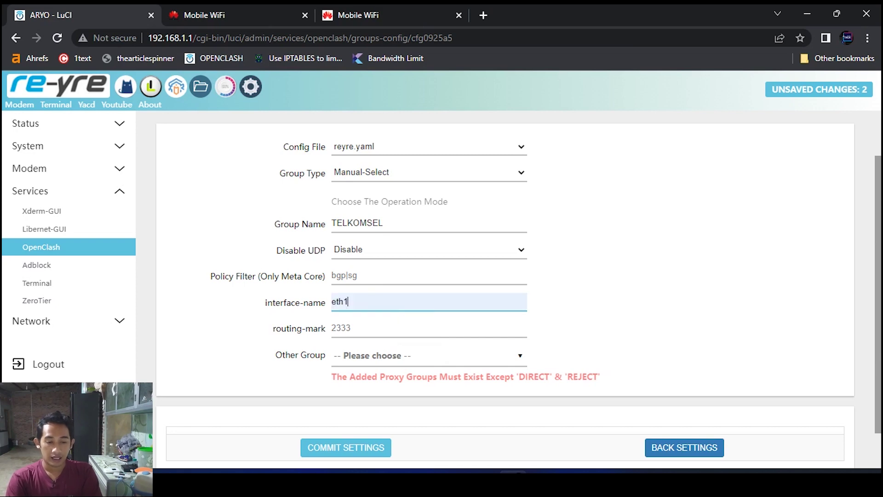
{"action": "left_click", "coordinate": [193, 10]}
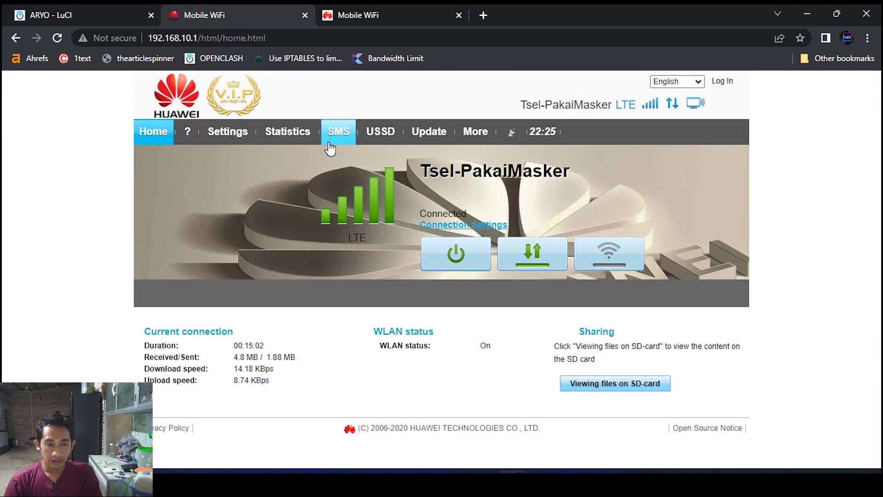
{"action": "left_click", "coordinate": [58, 10]}
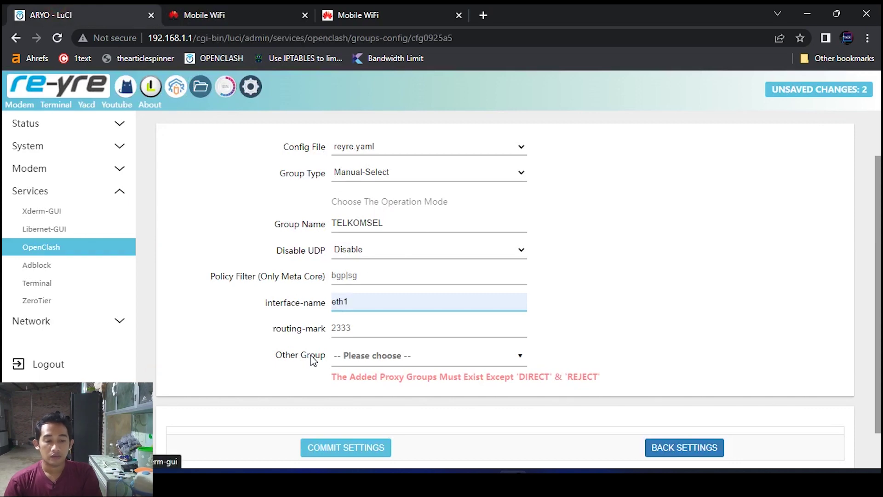
Add DIRECT as the TELKOMSEL group's other group and commit the group settings
{"action": "left_click_drag", "start_coordinate": [286, 358], "coordinate": [361, 366]}
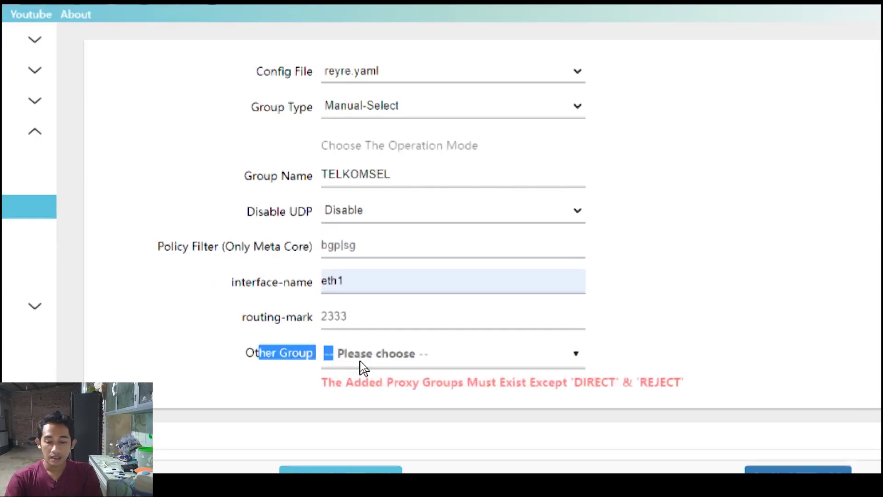
{"action": "left_click", "coordinate": [364, 359]}
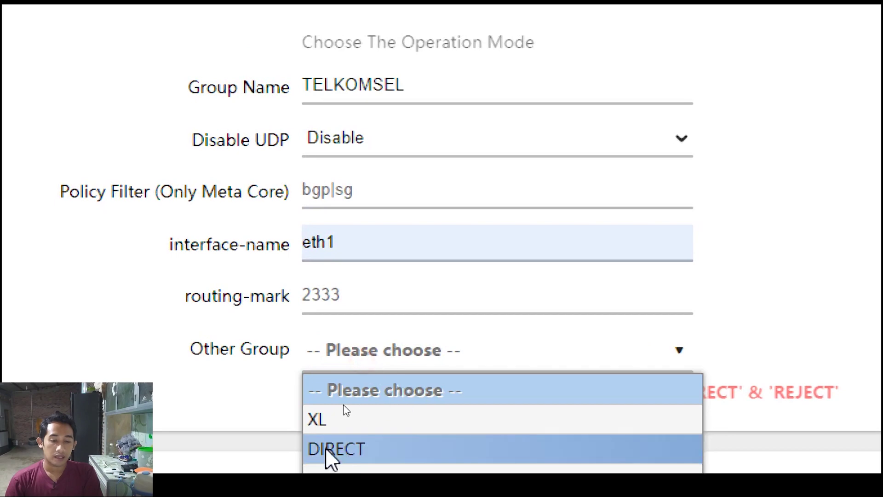
{"action": "left_click", "coordinate": [372, 455]}
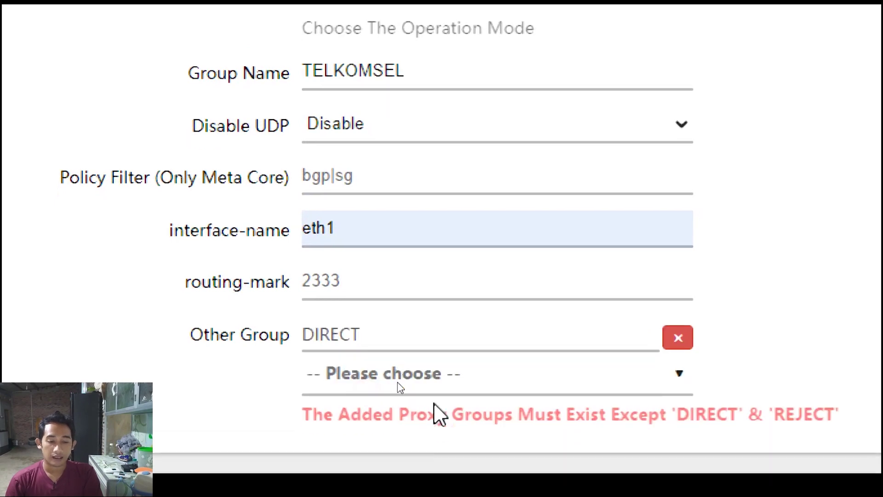
{"action": "scroll", "coordinate": [414, 404], "scroll_direction": "down", "scroll_amount": 3}
{"action": "left_click", "coordinate": [330, 444]}
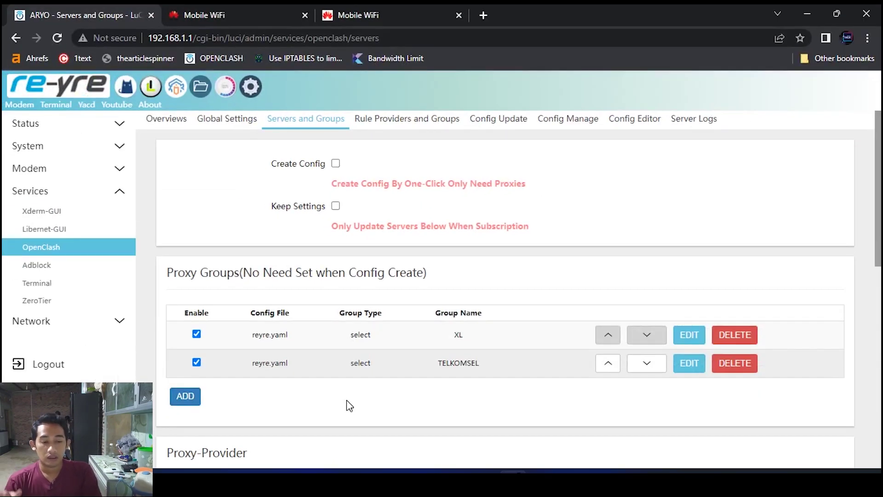
Add a third proxy group and assign it to the reyre.yaml config file
{"action": "left_click", "coordinate": [186, 397]}
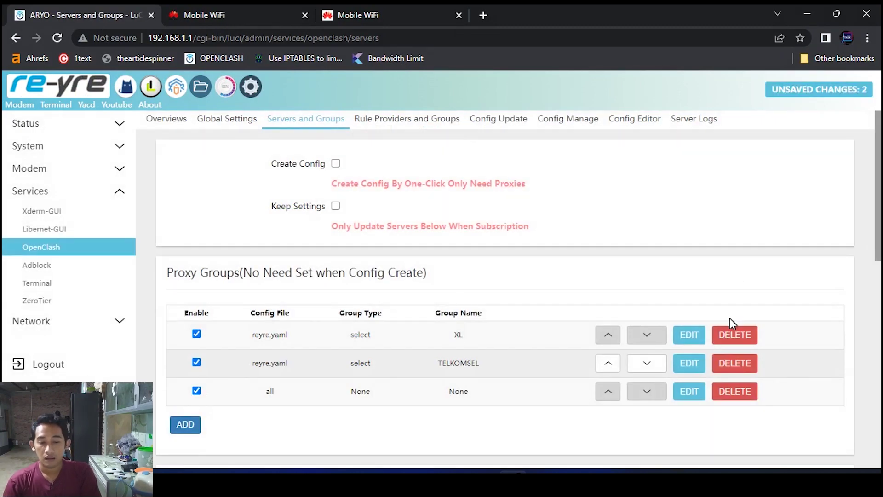
{"action": "scroll", "coordinate": [729, 318], "scroll_direction": "down", "scroll_amount": 4}
{"action": "left_click", "coordinate": [692, 197]}
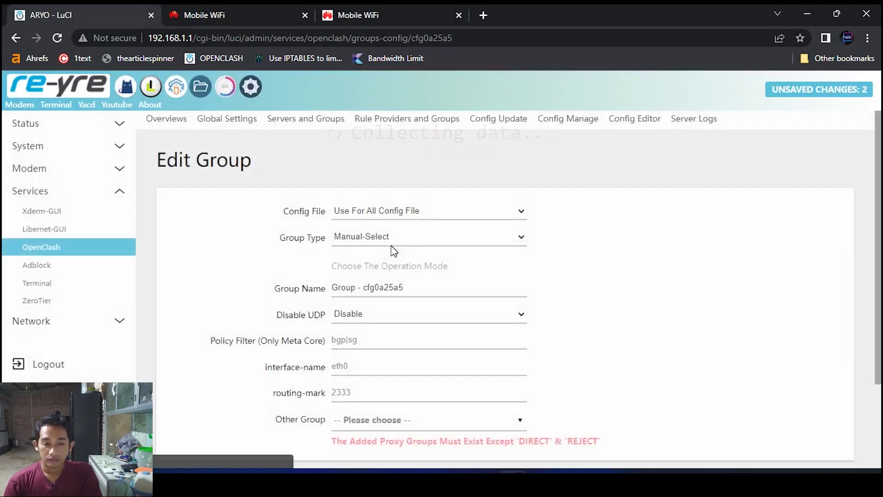
{"action": "left_click", "coordinate": [369, 209]}
{"action": "left_click", "coordinate": [370, 238]}
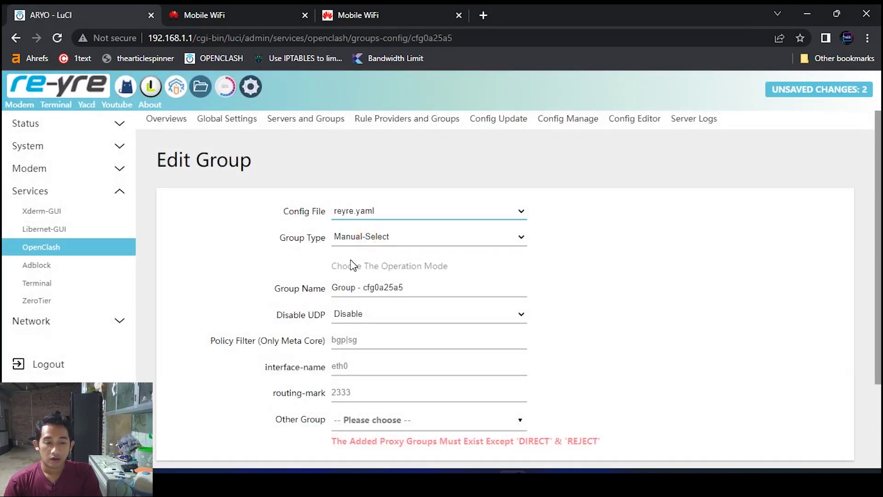
Set the third group's type to Load-Balance with the Round-robin strategy
{"action": "left_click", "coordinate": [368, 238]}
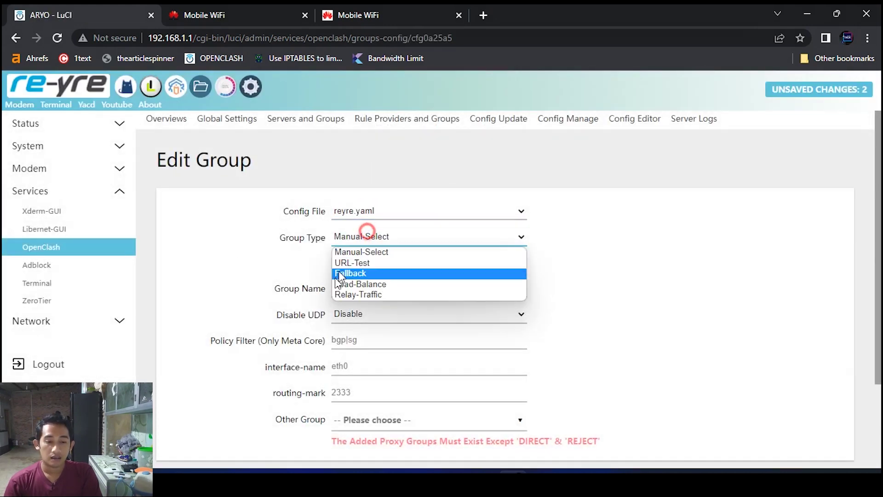
{"action": "left_click", "coordinate": [377, 285]}
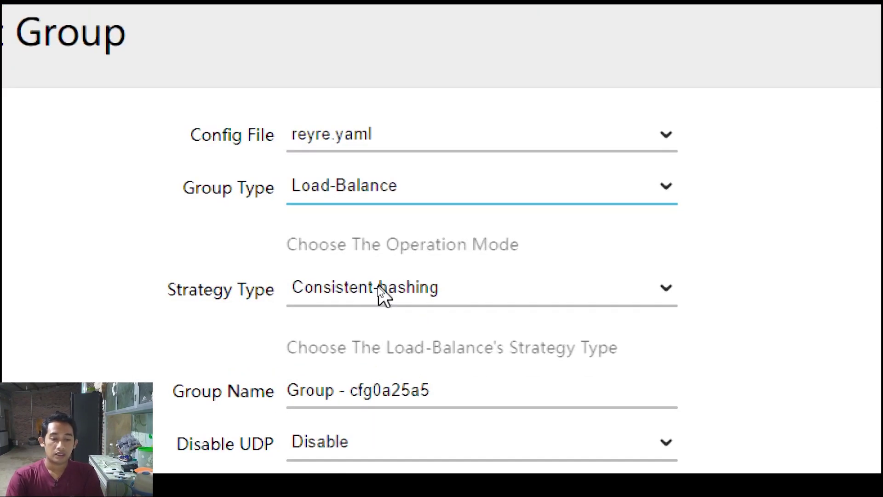
{"action": "left_click", "coordinate": [421, 293]}
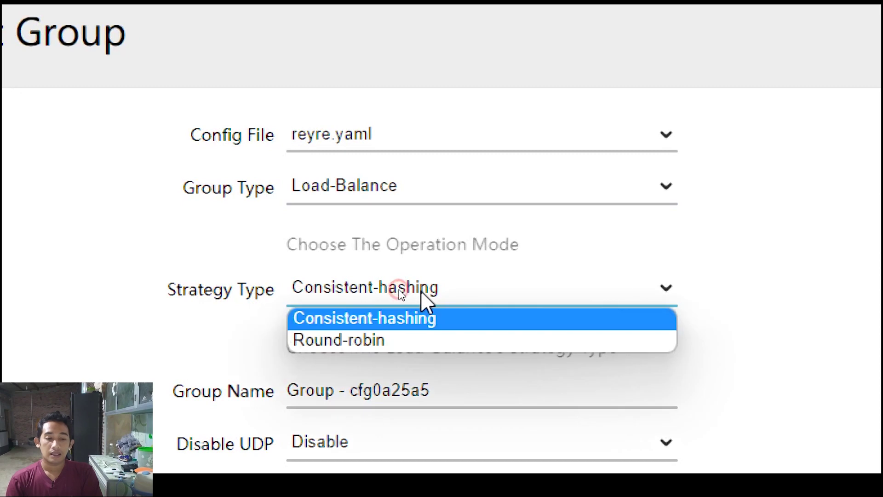
{"action": "left_click", "coordinate": [355, 340]}
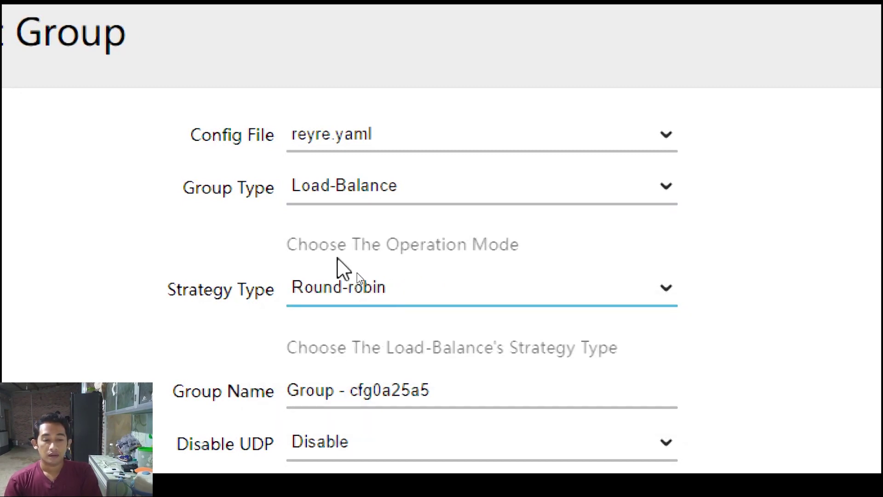
{"action": "left_click", "coordinate": [371, 294]}
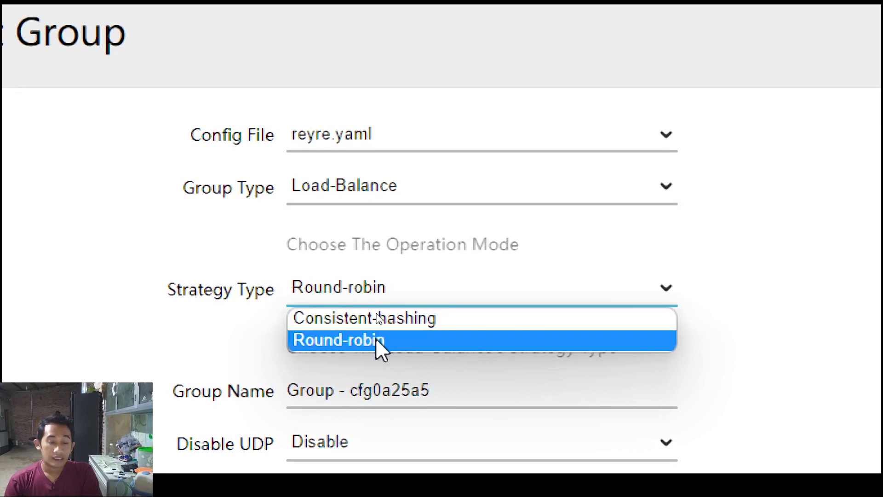
{"action": "left_click", "coordinate": [296, 312]}
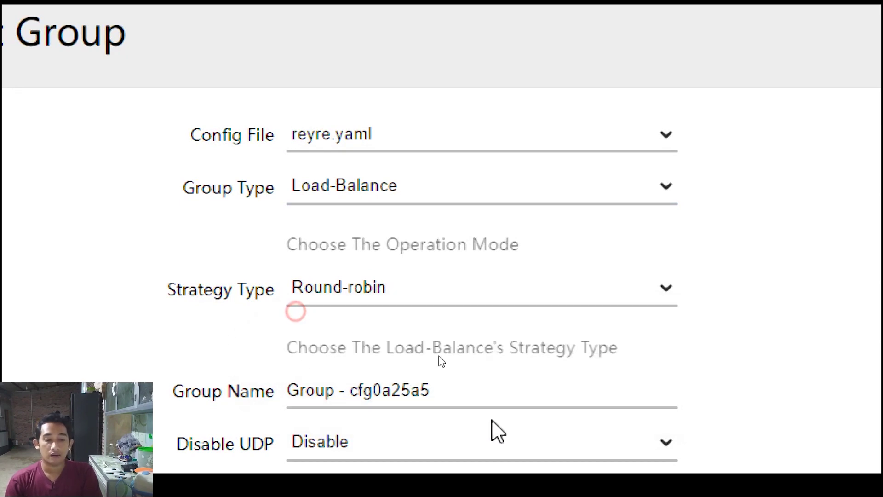
{"action": "left_click_drag", "start_coordinate": [464, 391], "coordinate": [189, 388]}
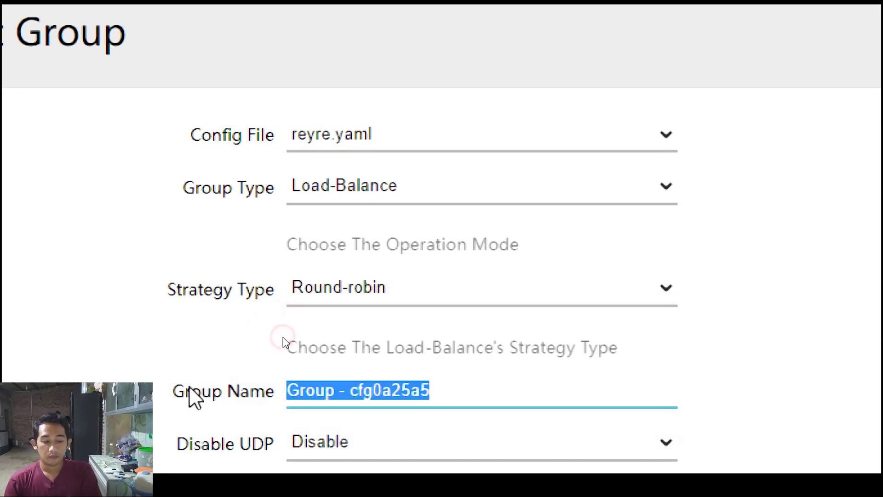
{"action": "type", "text": "L"}
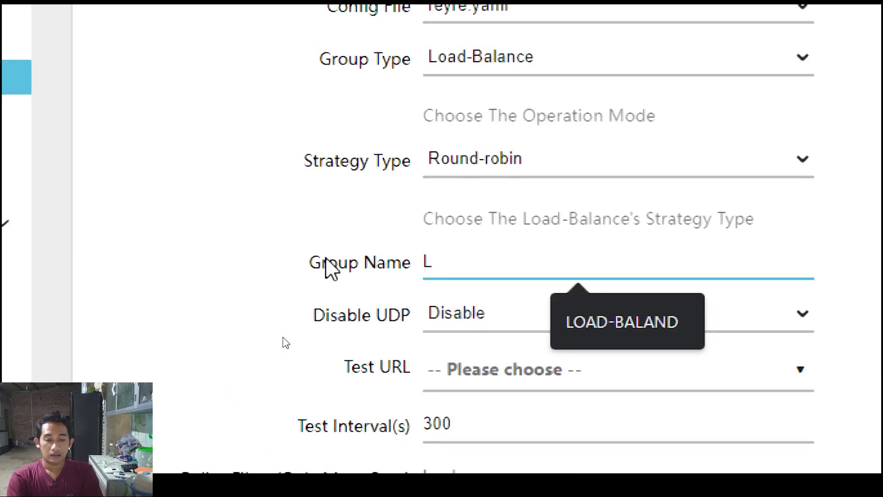
{"action": "type", "text": "BBB"}
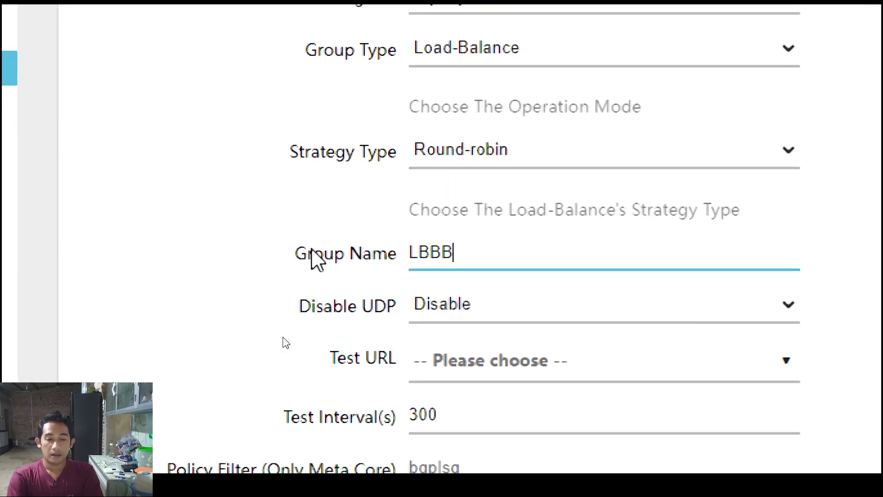
{"action": "key", "text": "BackSpace"}
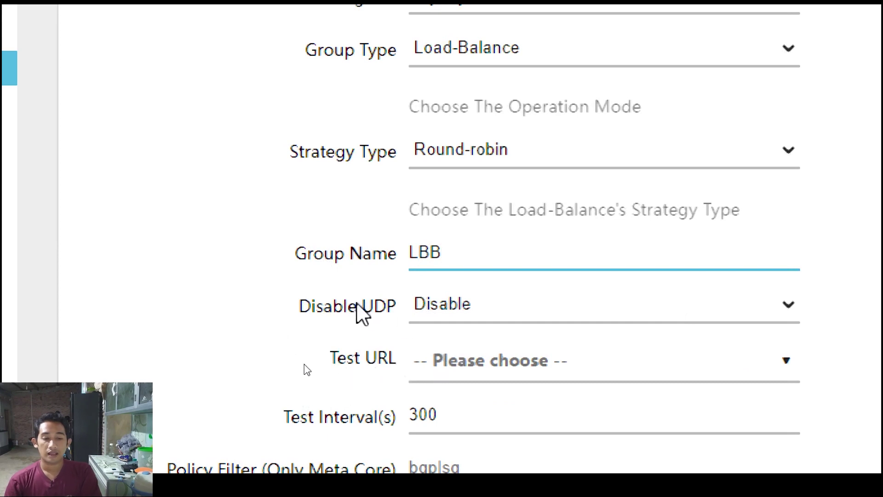
{"action": "left_click_drag", "start_coordinate": [342, 363], "coordinate": [449, 378]}
{"action": "left_click", "coordinate": [462, 371]}
{"action": "left_click", "coordinate": [483, 435]}
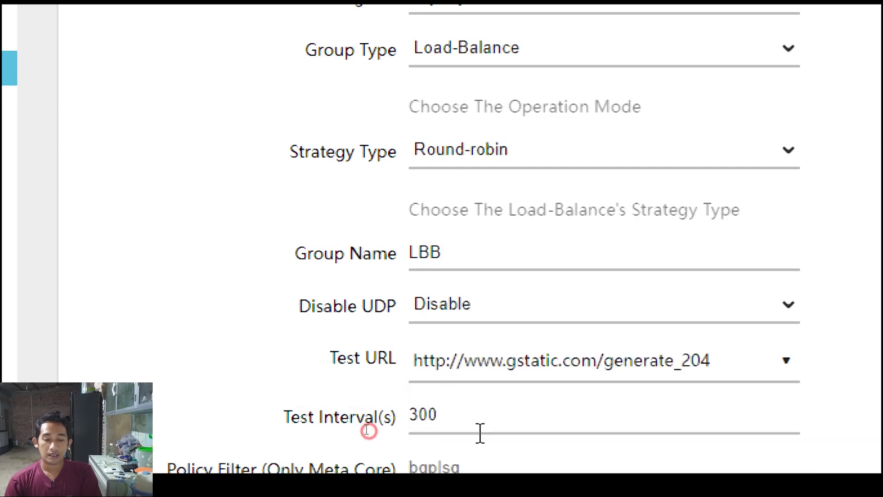
Add XL and TELKOMSEL as the LBB group's other groups and commit the group settings
{"action": "scroll", "coordinate": [509, 336], "scroll_direction": "down", "scroll_amount": 4}
{"action": "scroll", "coordinate": [422, 338], "scroll_direction": "down", "scroll_amount": 2}
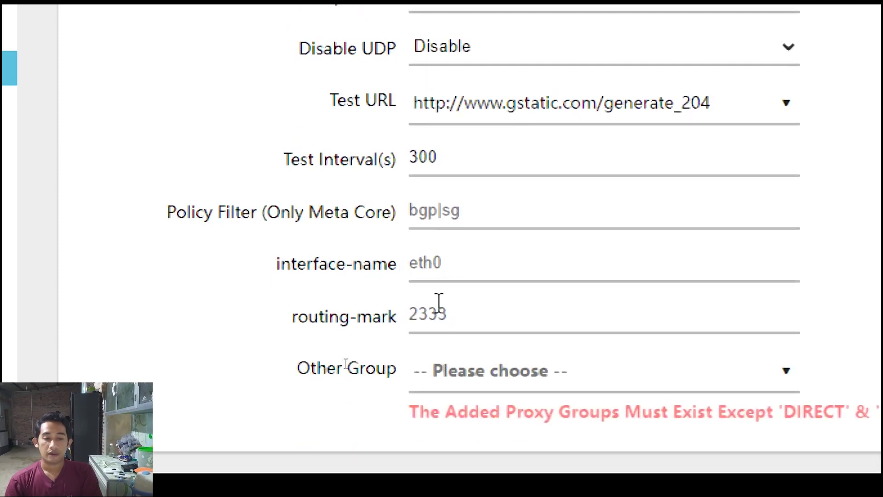
{"action": "left_click", "coordinate": [251, 266]}
{"action": "left_click_drag", "start_coordinate": [250, 267], "coordinate": [437, 270]}
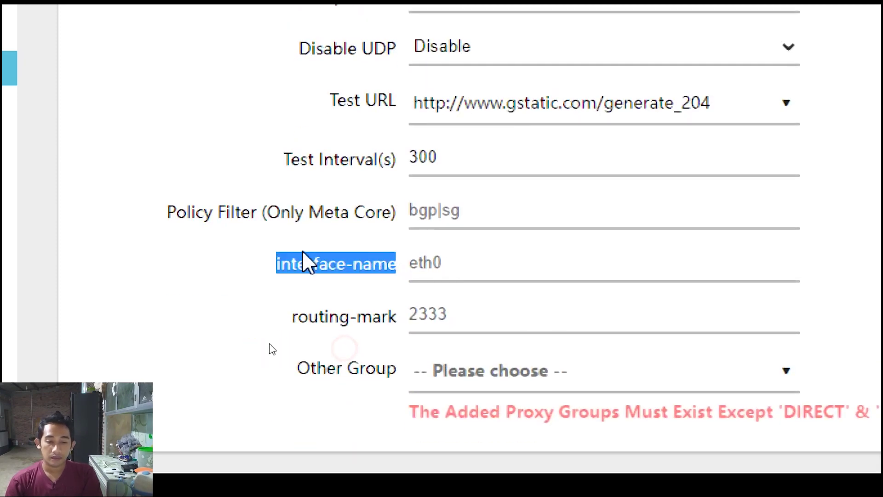
{"action": "left_click", "coordinate": [485, 382]}
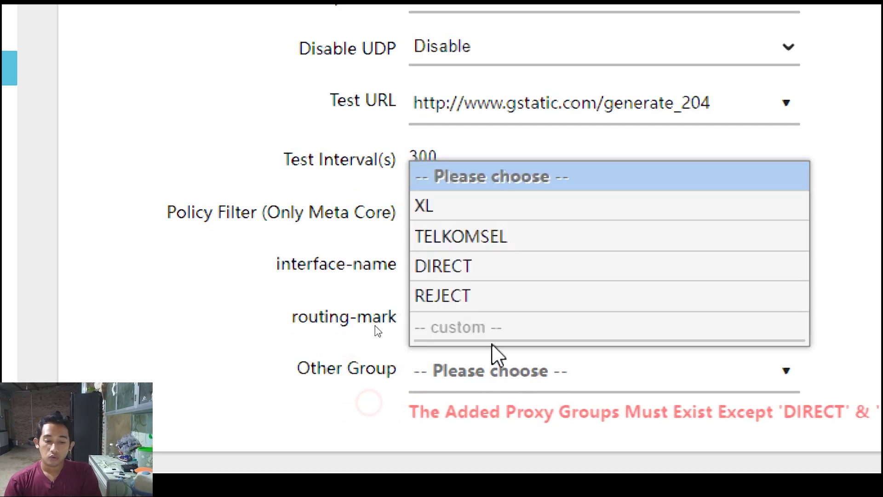
{"action": "left_click", "coordinate": [468, 196]}
{"action": "left_click", "coordinate": [505, 417]}
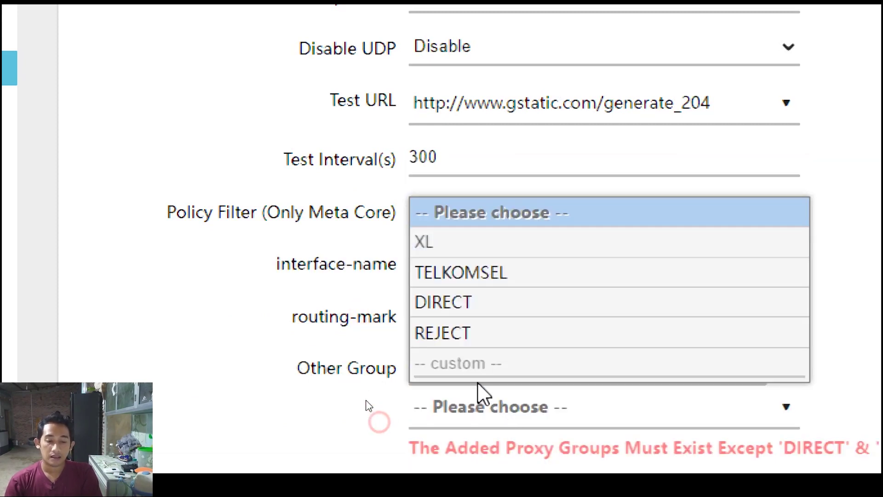
{"action": "left_click", "coordinate": [469, 286]}
{"action": "scroll", "coordinate": [500, 306], "scroll_direction": "down", "scroll_amount": 3}
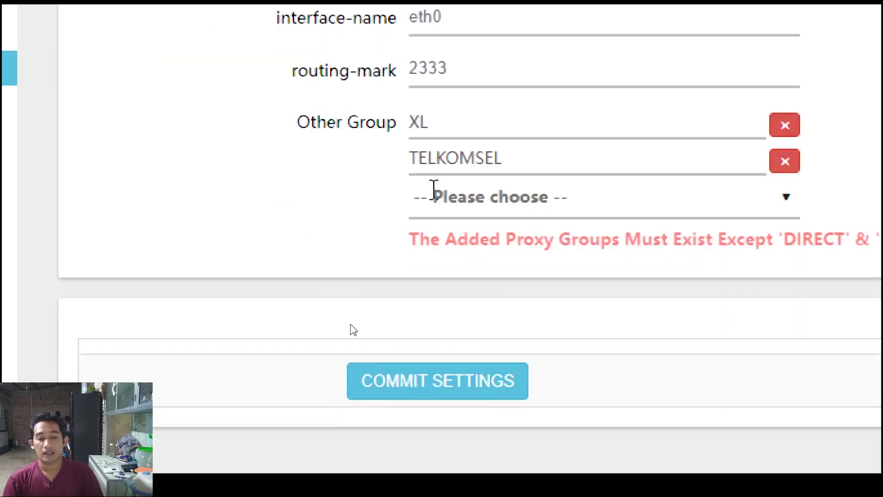
{"action": "left_click", "coordinate": [459, 391]}
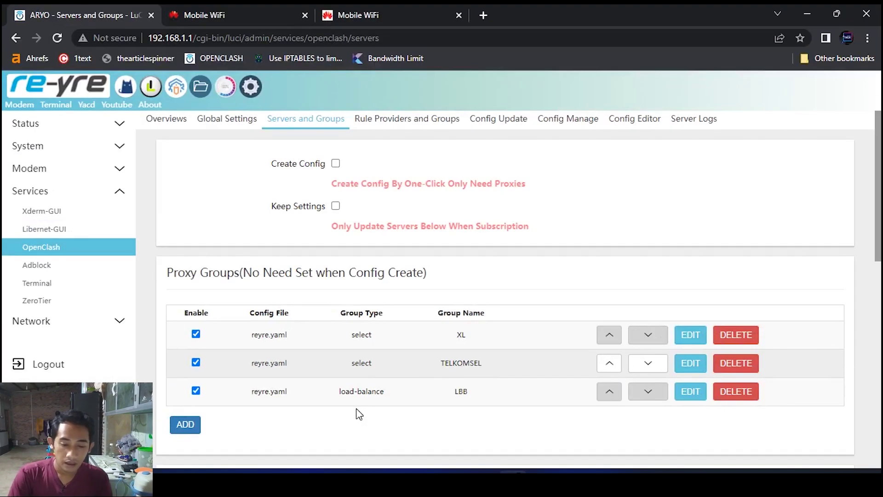
Commit the Servers and Groups settings and apply them to OpenClash
{"action": "scroll", "coordinate": [359, 413], "scroll_direction": "down", "scroll_amount": 10}
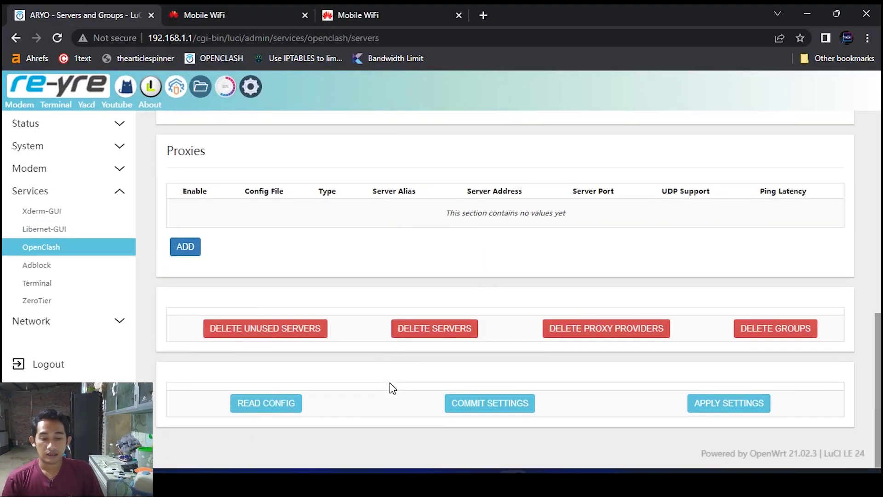
{"action": "left_click", "coordinate": [457, 401]}
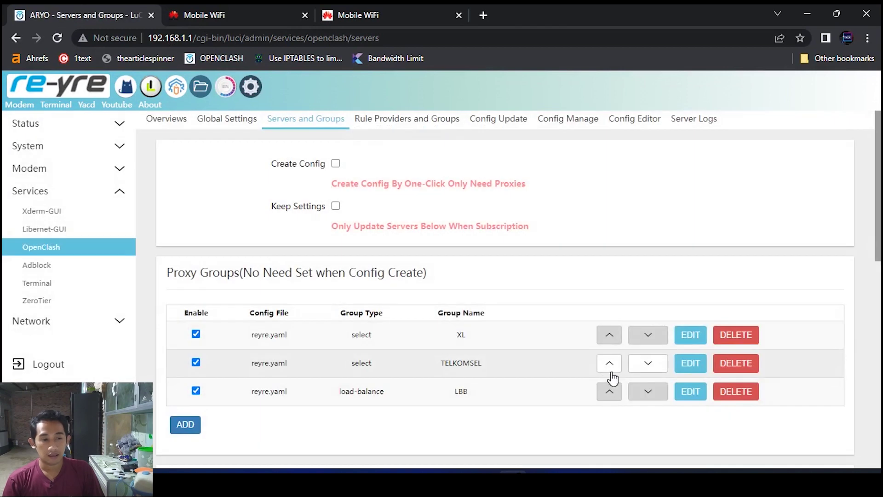
{"action": "scroll", "coordinate": [611, 375], "scroll_direction": "down", "scroll_amount": 8}
{"action": "scroll", "coordinate": [738, 379], "scroll_direction": "down", "scroll_amount": 4}
{"action": "left_click", "coordinate": [718, 403]}
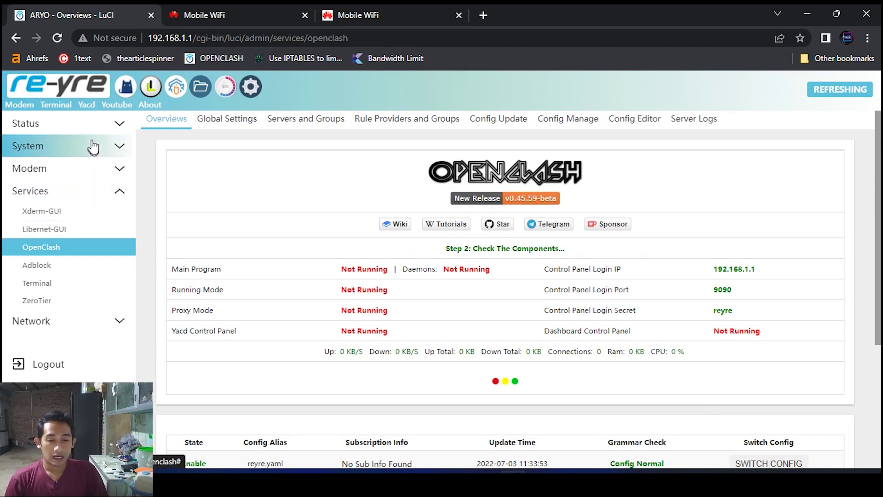
Open NetMonitor in a new browser tab and examine the WAN, WAN2 and TETHERIING traffic gauges
{"action": "left_click", "coordinate": [99, 126]}
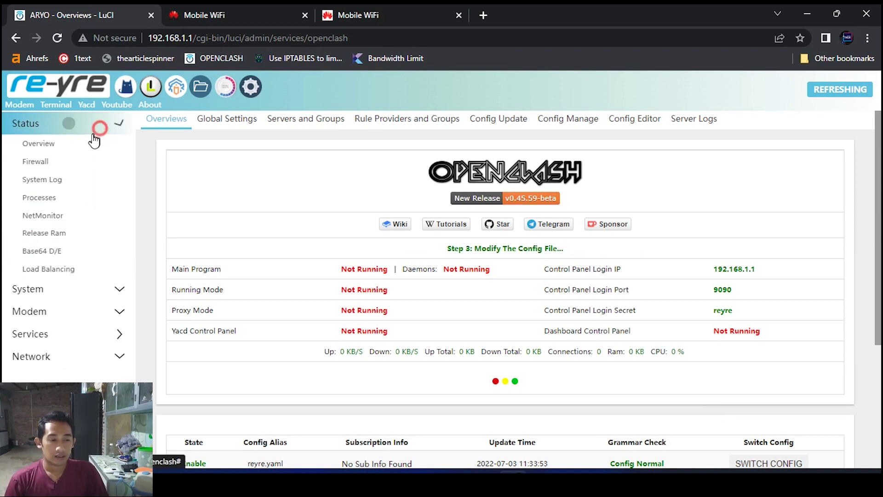
{"action": "right_click", "coordinate": [51, 217]}
{"action": "left_click", "coordinate": [75, 228]}
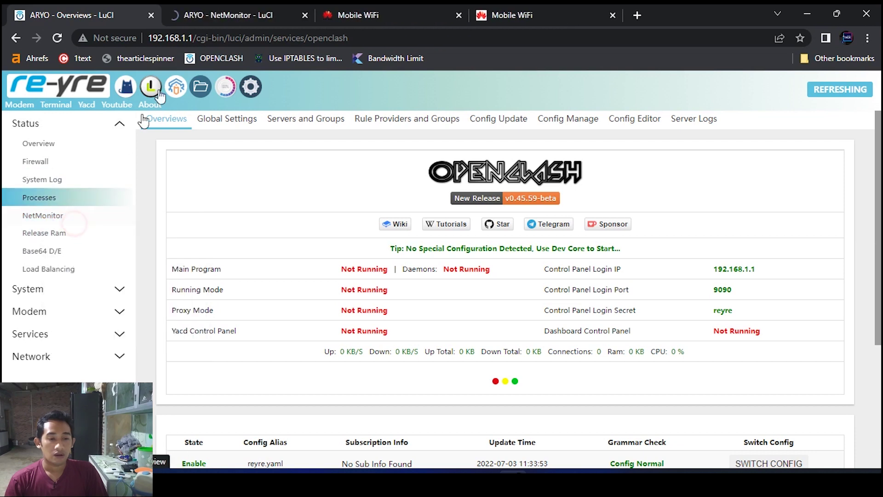
{"action": "left_click", "coordinate": [248, 10]}
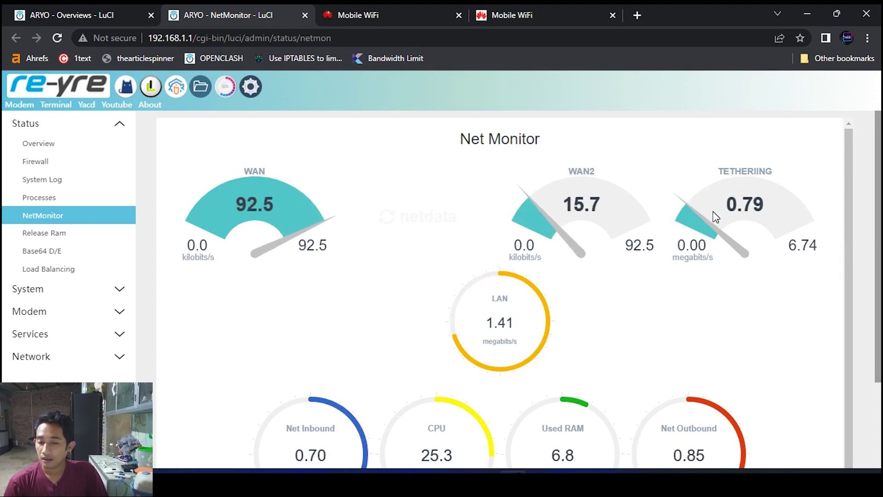
{"action": "left_click_drag", "start_coordinate": [728, 205], "coordinate": [769, 202]}
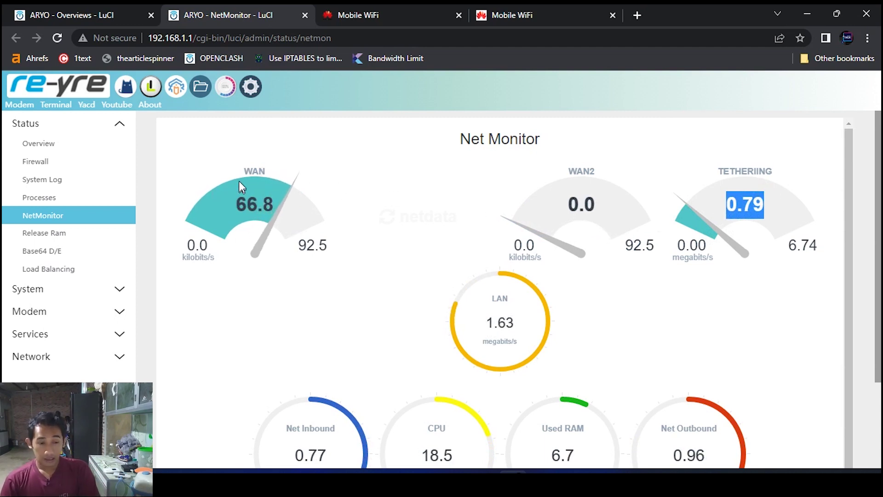
{"action": "double_click", "coordinate": [247, 171]}
{"action": "left_click_drag", "start_coordinate": [569, 170], "coordinate": [593, 171]}
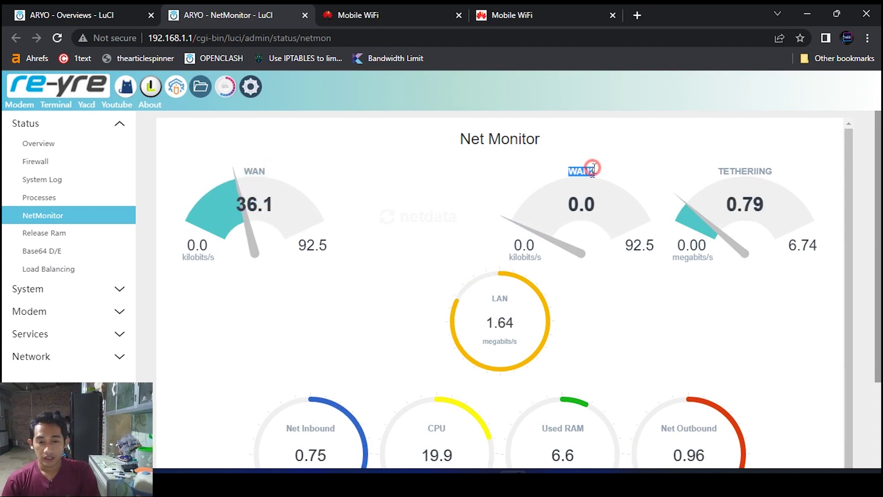
Open the Yacd control panel from the OpenClash overview and select LBB for the GLOBAL proxy group
{"action": "left_click", "coordinate": [48, 9]}
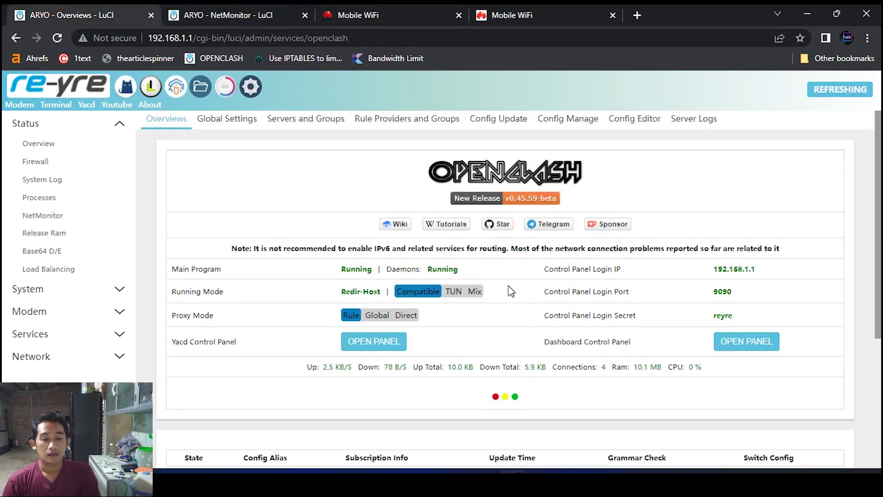
{"action": "left_click", "coordinate": [369, 346]}
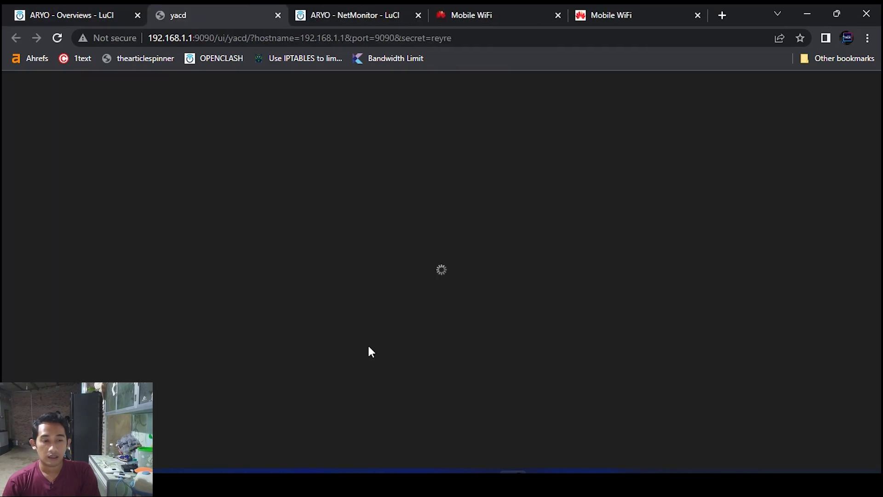
{"action": "left_click", "coordinate": [49, 122]}
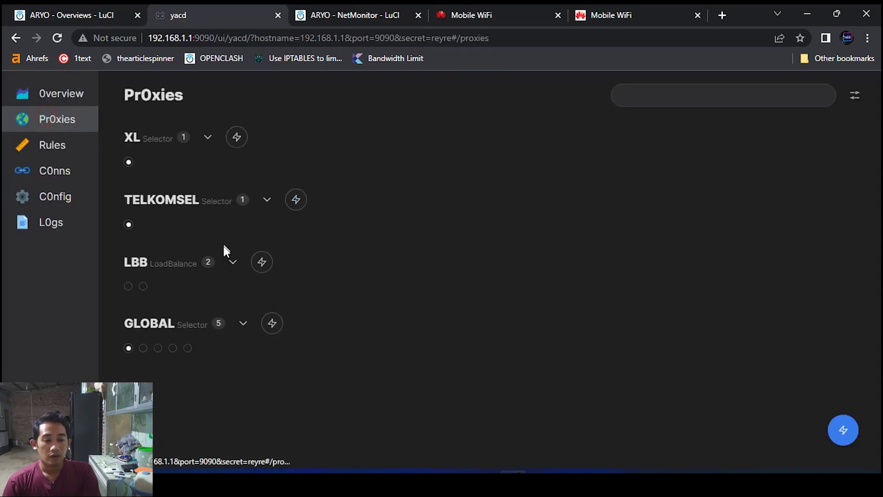
{"action": "left_click", "coordinate": [249, 324]}
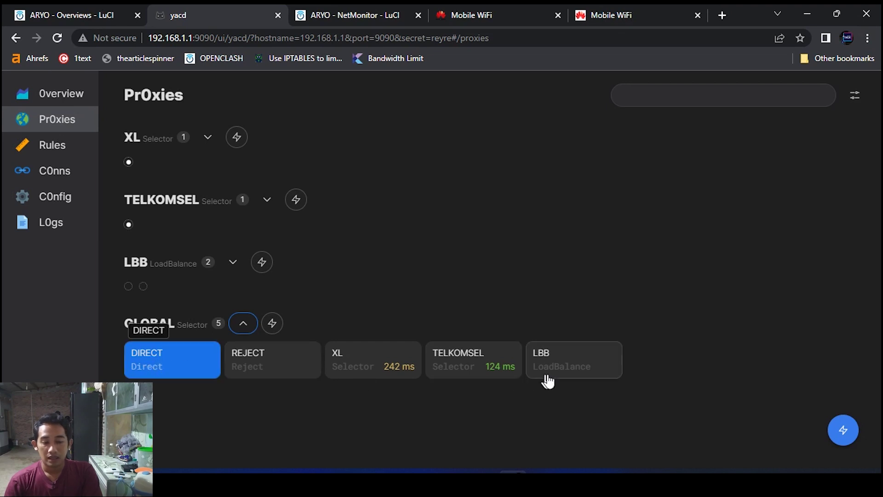
{"action": "left_click", "coordinate": [571, 369]}
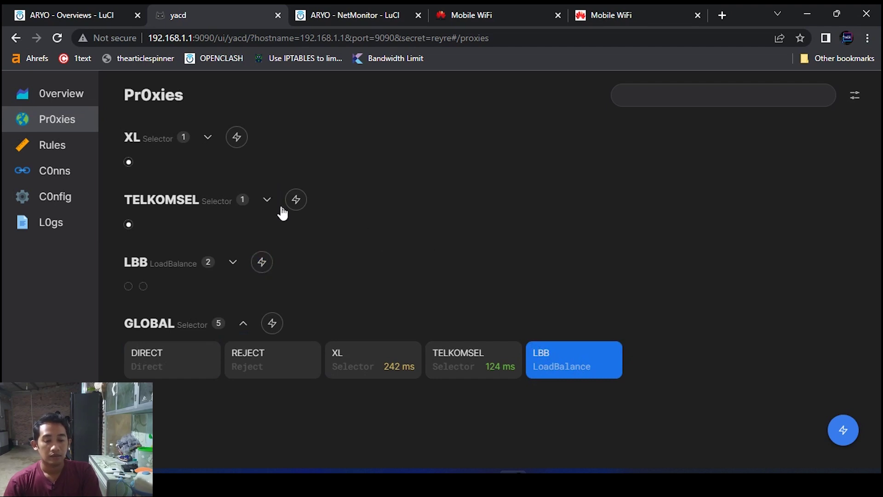
Expand the XL, TELKOMSEL and LBB proxy groups and examine their members and latencies
{"action": "left_click", "coordinate": [208, 137]}
{"action": "left_click", "coordinate": [267, 223]}
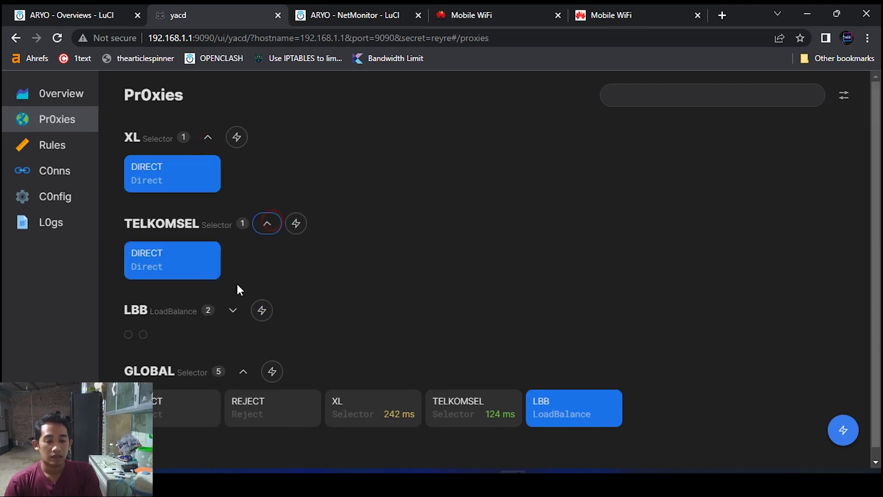
{"action": "left_click", "coordinate": [232, 310]}
{"action": "scroll", "coordinate": [782, 324], "scroll_direction": "down", "scroll_amount": 1}
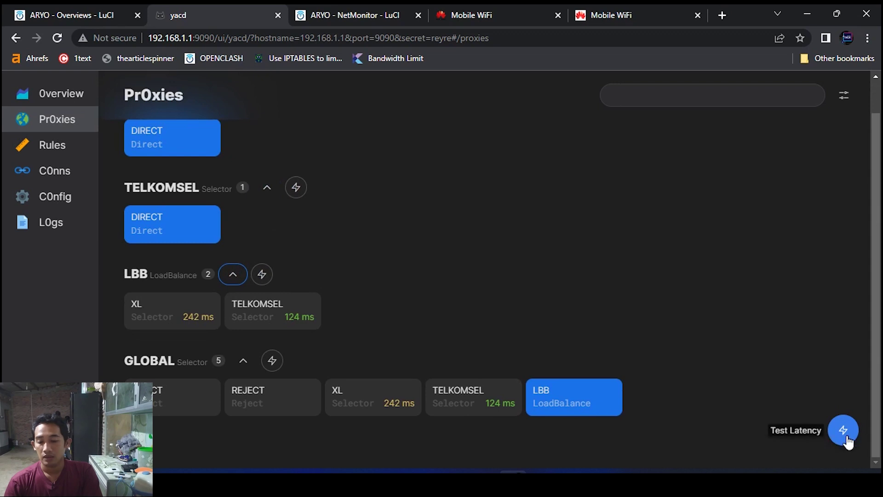
{"action": "scroll", "coordinate": [421, 274], "scroll_direction": "up", "scroll_amount": 1}
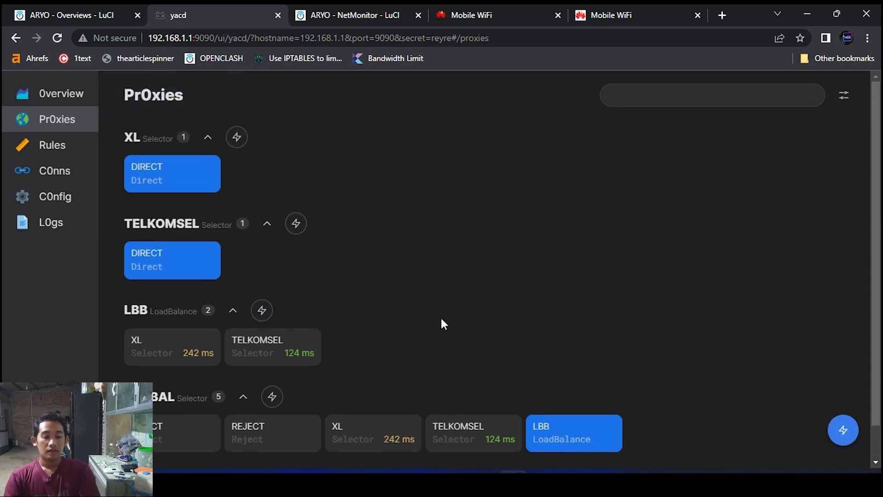
{"action": "scroll", "coordinate": [443, 323], "scroll_direction": "down", "scroll_amount": 1}
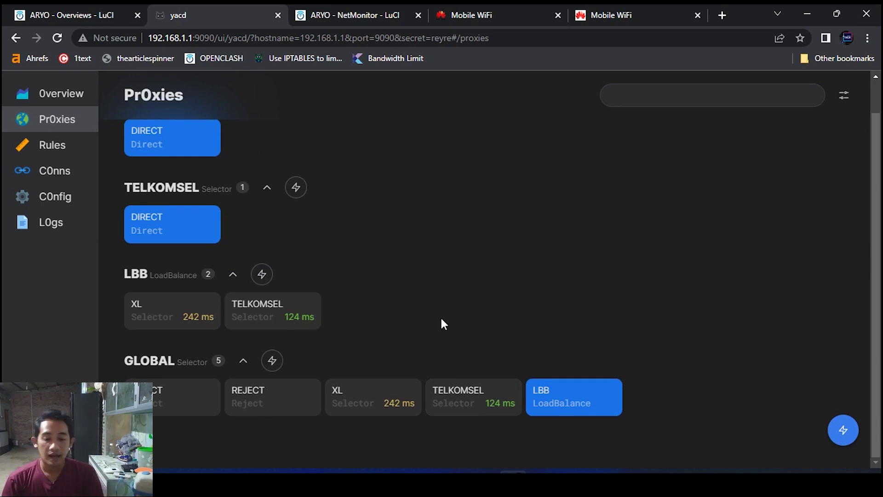
Switch the GLOBAL proxy group to XL and check the WAN and WAN2 gauges in NetMonitor
{"action": "left_click", "coordinate": [383, 413]}
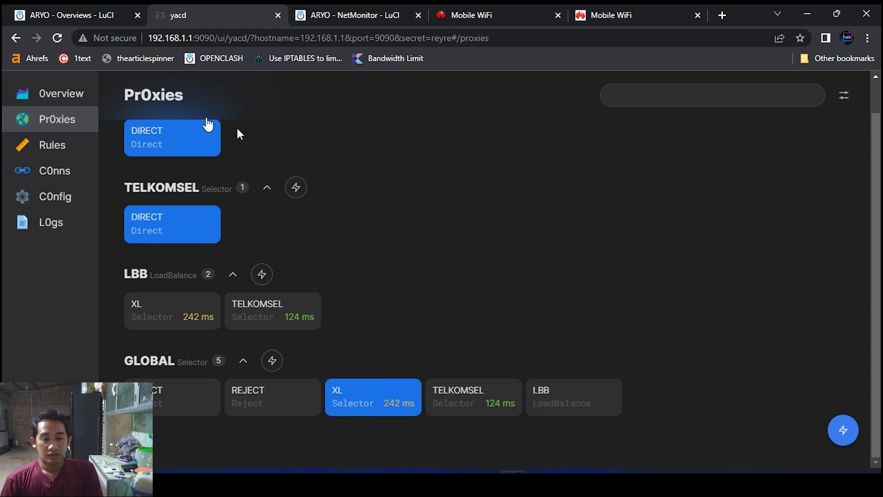
{"action": "left_click", "coordinate": [78, 14]}
{"action": "left_click", "coordinate": [379, 21]}
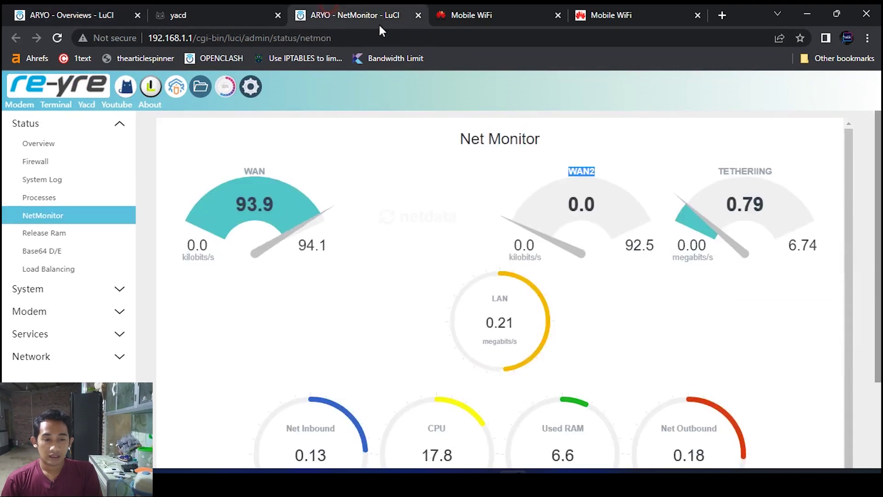
{"action": "double_click", "coordinate": [271, 204]}
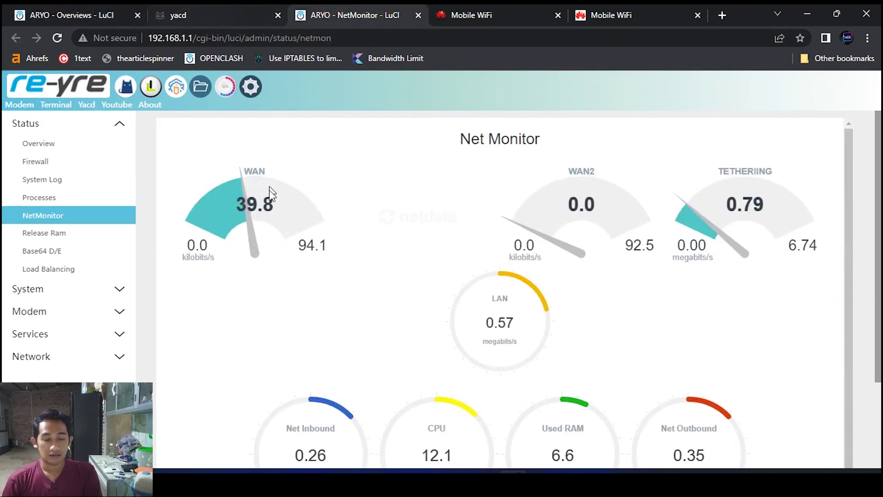
{"action": "left_click", "coordinate": [178, 6]}
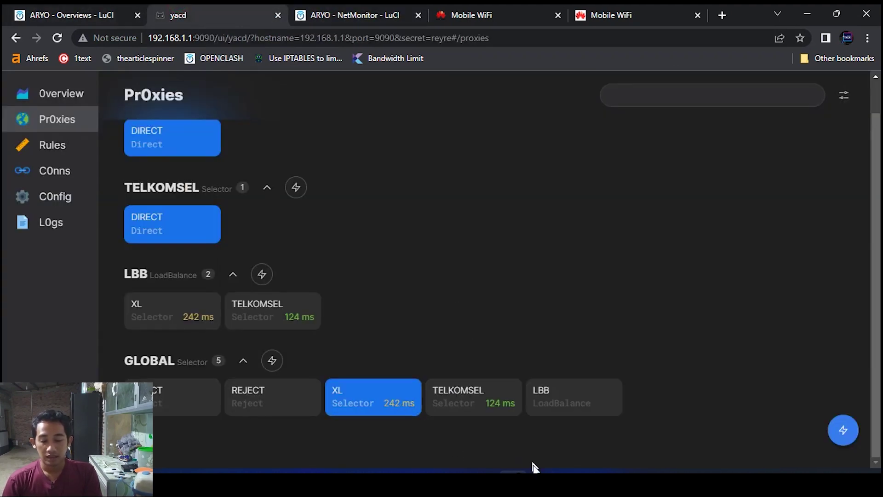
{"action": "left_click", "coordinate": [364, 9]}
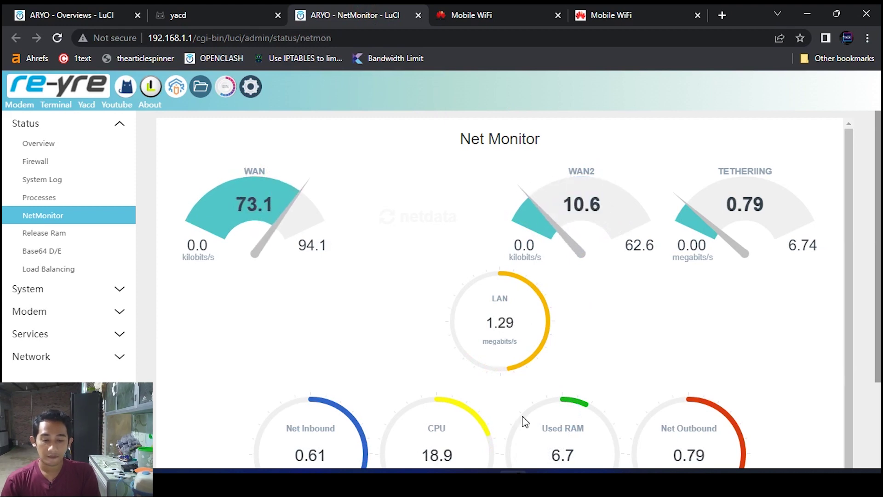
Launch the Speedtest app, run a speed test, and shrink its window to fit between the WAN and WAN2 gauges
{"action": "left_click", "coordinate": [541, 480]}
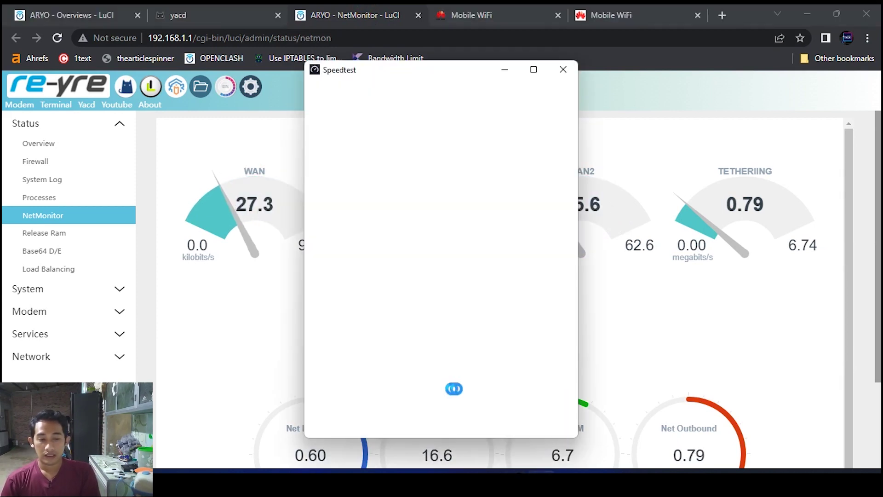
{"action": "left_click_drag", "start_coordinate": [415, 71], "coordinate": [400, 84]}
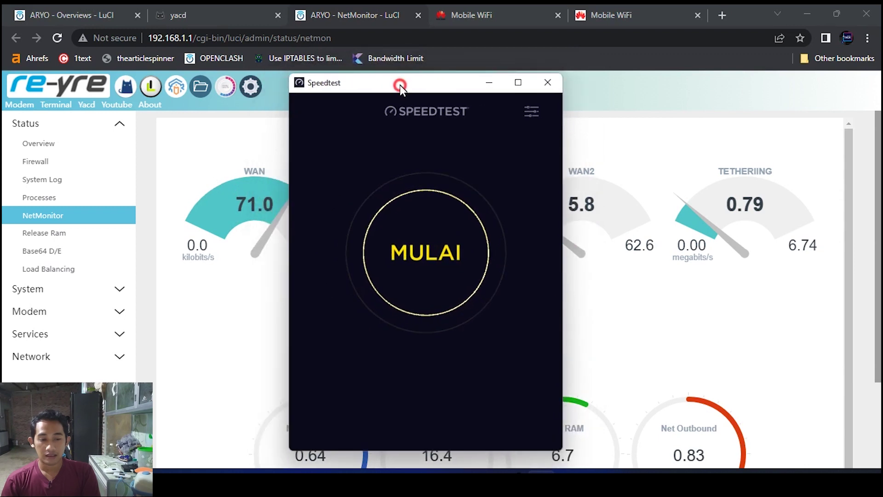
{"action": "left_click", "coordinate": [441, 278]}
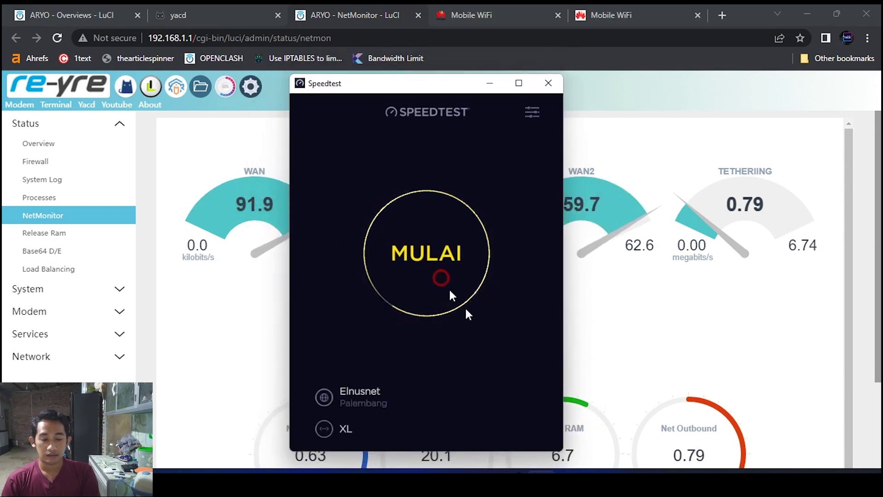
{"action": "left_click", "coordinate": [346, 428]}
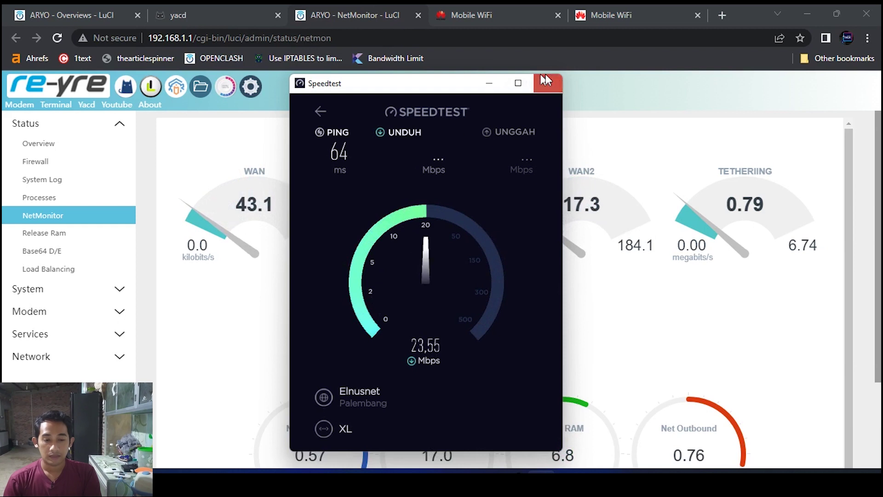
{"action": "left_click_drag", "start_coordinate": [565, 75], "coordinate": [524, 140]}
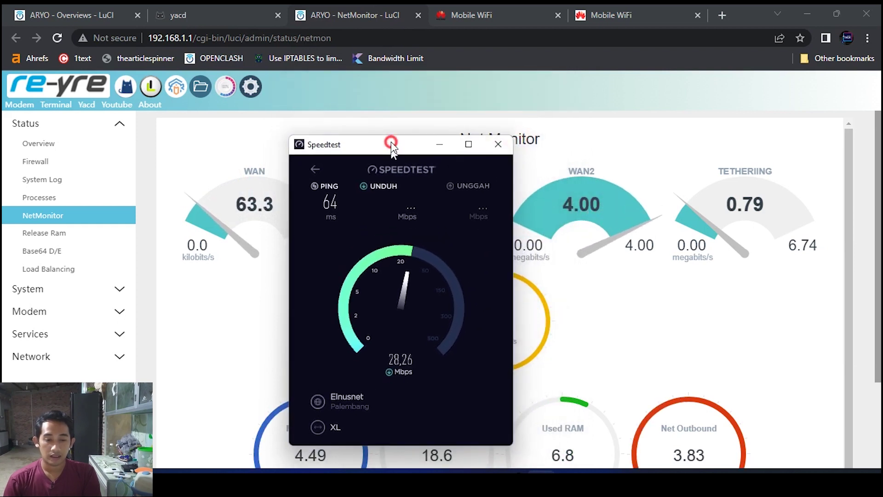
{"action": "left_click_drag", "start_coordinate": [390, 143], "coordinate": [394, 108]}
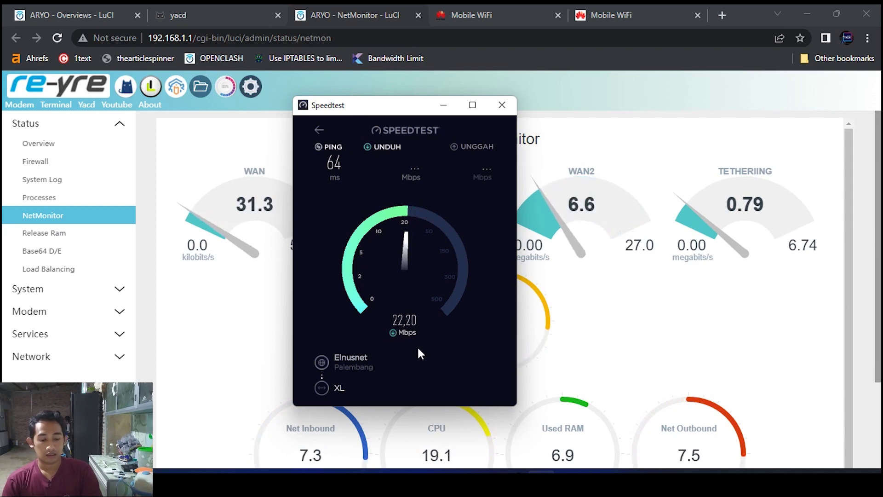
Open Notepad, place it beside the Speedtest readings, note "XL 20", and minimise it while the test finishes
{"action": "key", "text": "super"}
{"action": "type", "text": "notepad"}
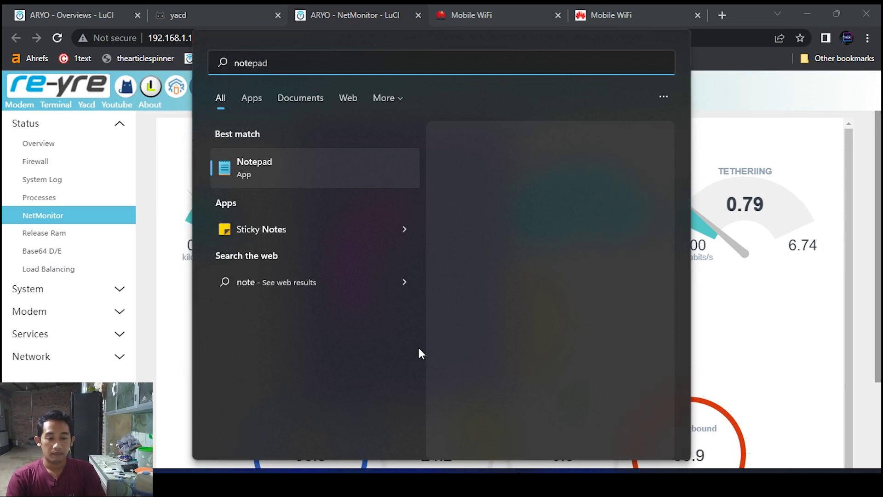
{"action": "key", "text": "Return"}
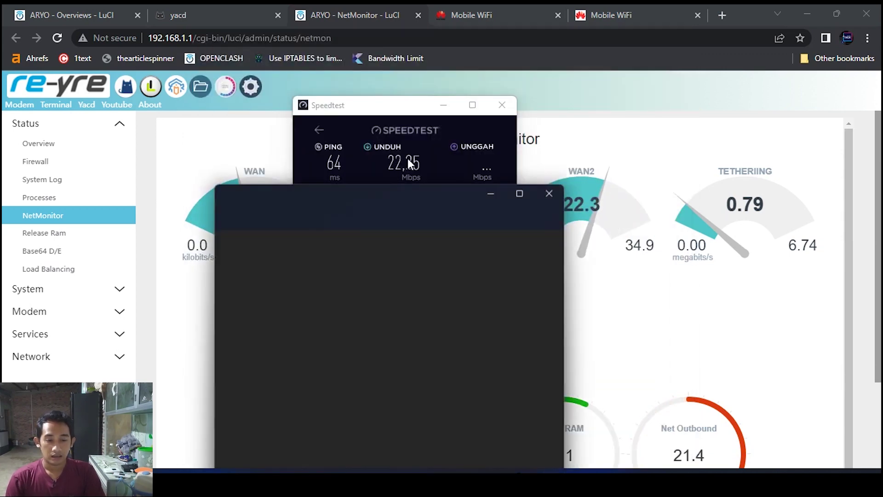
{"action": "left_click_drag", "start_coordinate": [365, 196], "coordinate": [504, 211]}
{"action": "left_click", "coordinate": [476, 290]}
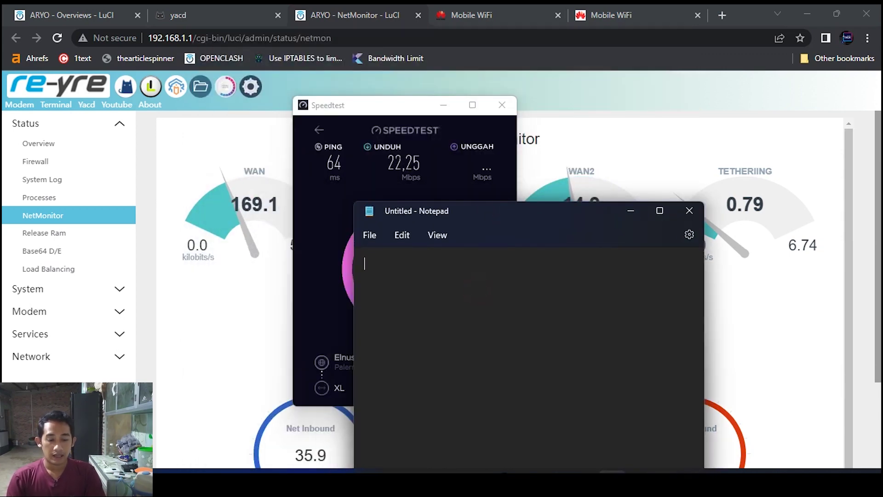
{"action": "type", "text": "XL 20"}
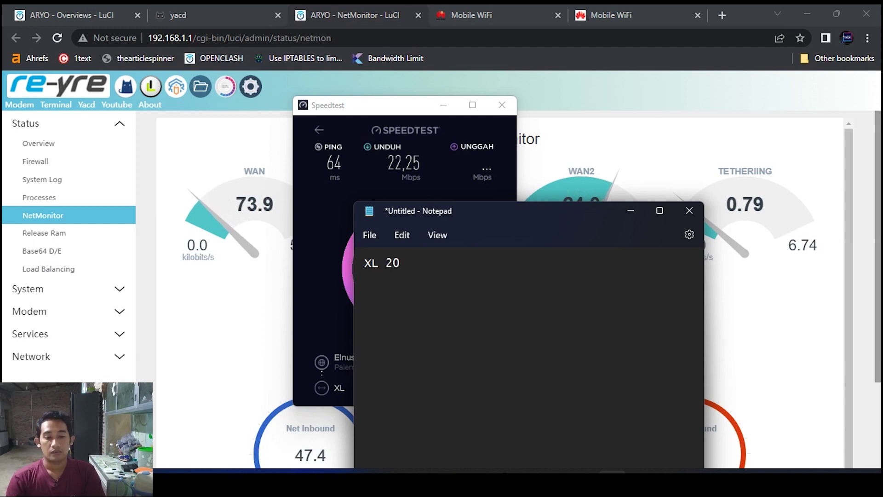
{"action": "left_click", "coordinate": [624, 208]}
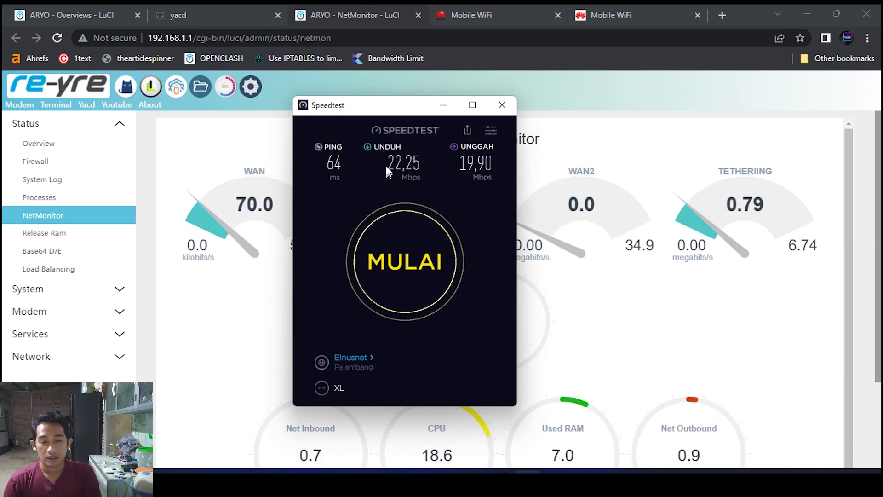
Reopen the Notepad note and rewrite the XL entry as separate lines "UN 20" and "UP 19" under the heading XL
{"action": "left_click", "coordinate": [608, 472]}
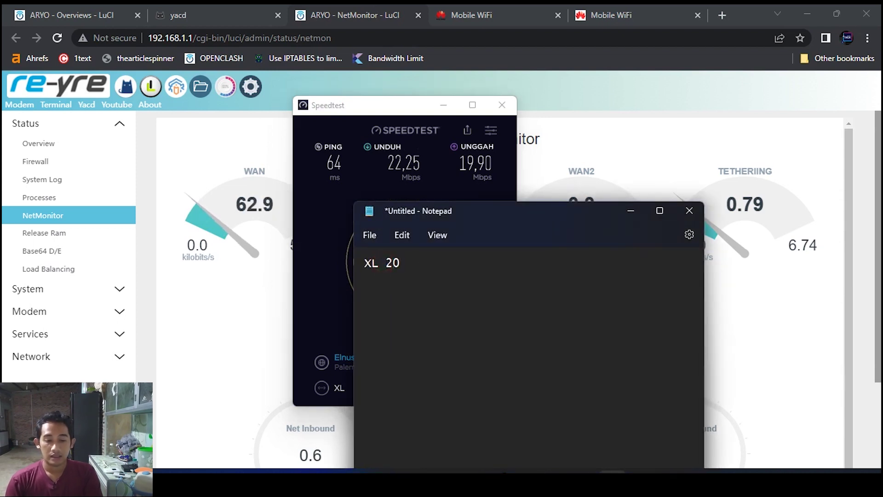
{"action": "key", "text": "Return"}
{"action": "type", "text": "U"}
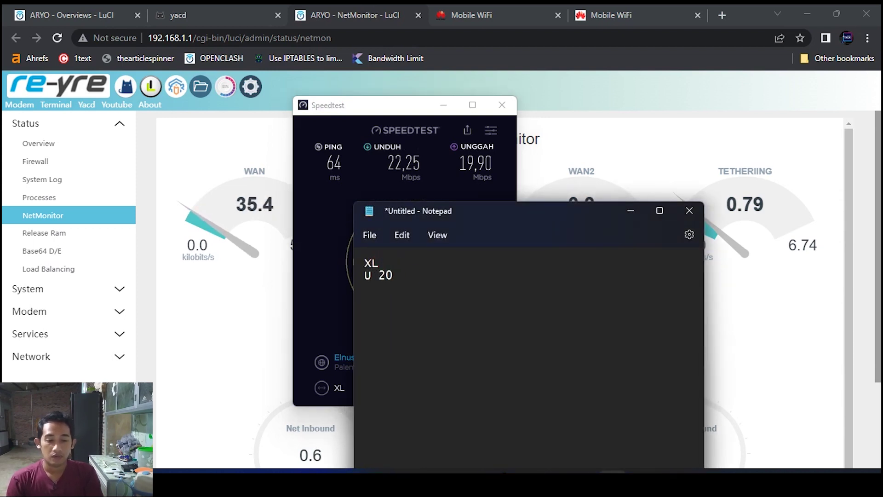
{"action": "key", "text": "Return"}
{"action": "type", "text": "U"}
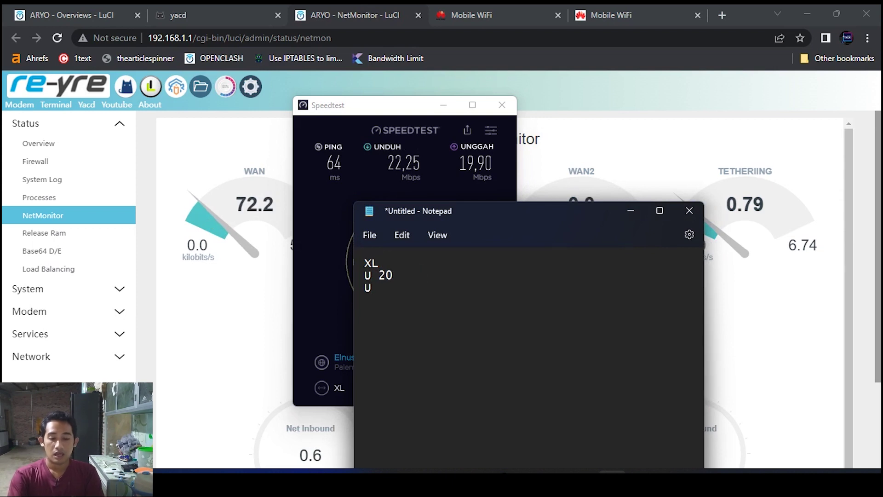
{"action": "type", "text": "P 19"}
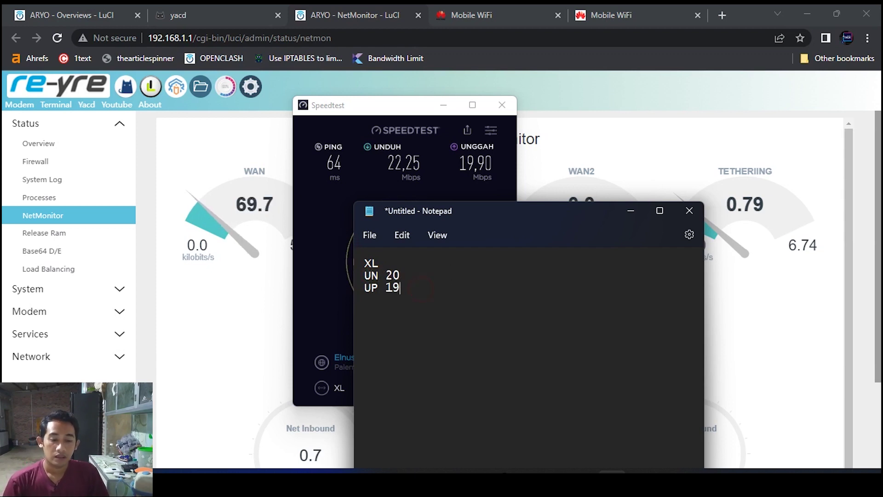
Add a TELKOMSEL heading below the XL results in the note, with UN and UP lines left without values
{"action": "key", "text": "Return"}
{"action": "key", "text": "Return"}
{"action": "type", "text": "T"}
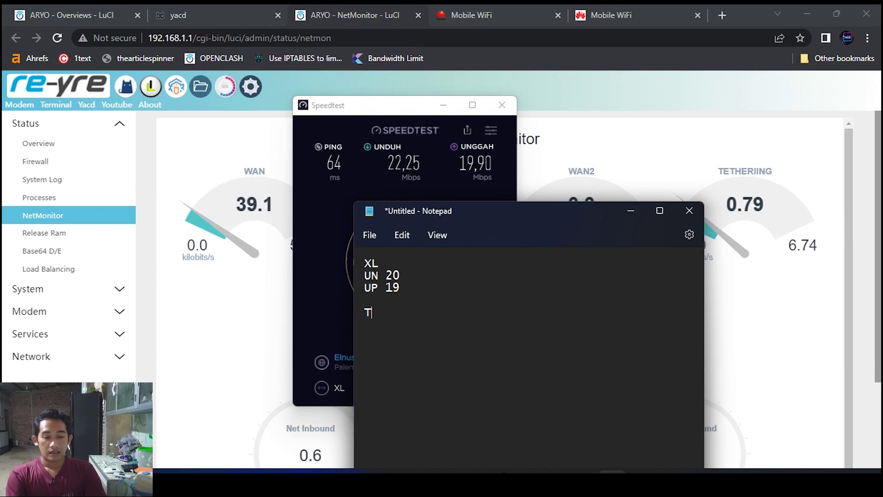
{"action": "type", "text": "SLE"}
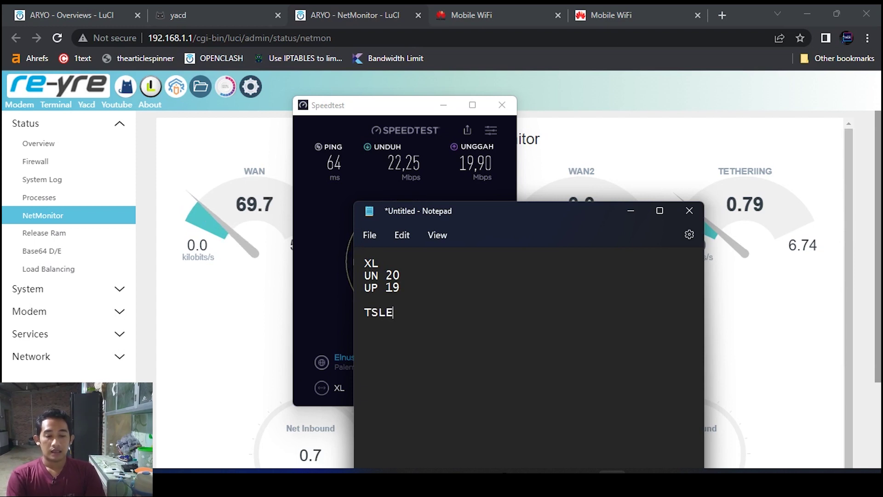
{"action": "key", "text": "BackSpace"}
{"action": "key", "text": "BackSpace"}
{"action": "key", "text": "BackSpace"}
{"action": "type", "text": "ELKOMSEL"}
{"action": "key", "text": "Return"}
{"action": "type", "text": "UN"}
{"action": "key", "text": "Return"}
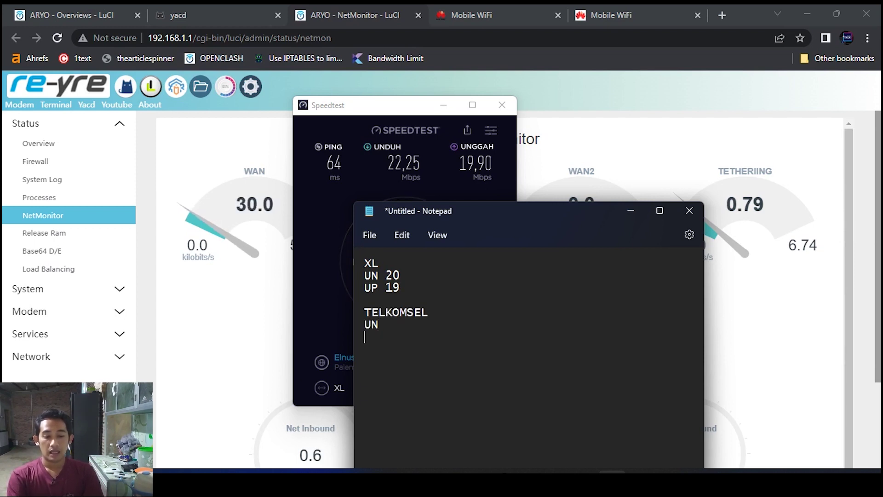
{"action": "type", "text": "UO"}
{"action": "key", "text": "BackSpace"}
{"action": "type", "text": "P"}
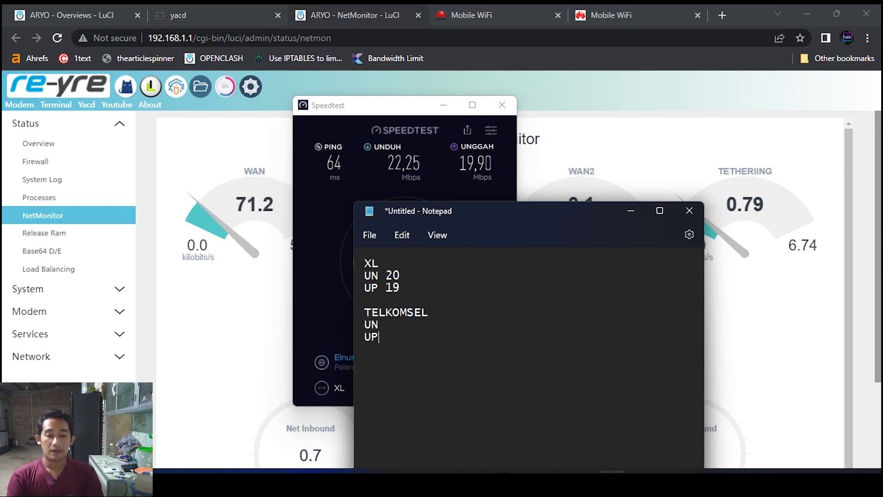
Switch the GLOBAL proxy group to TELKOMSEL in Yacd and restart the Speedtest app
{"action": "left_click", "coordinate": [195, 18]}
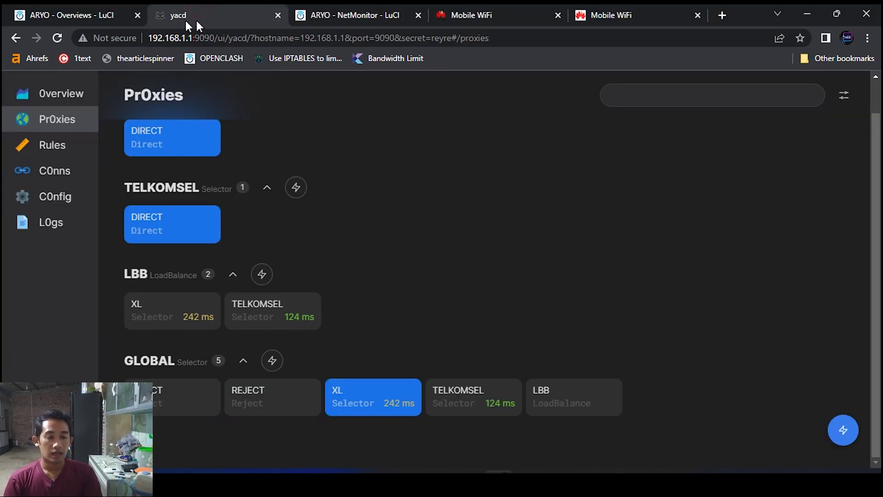
{"action": "left_click", "coordinate": [464, 393]}
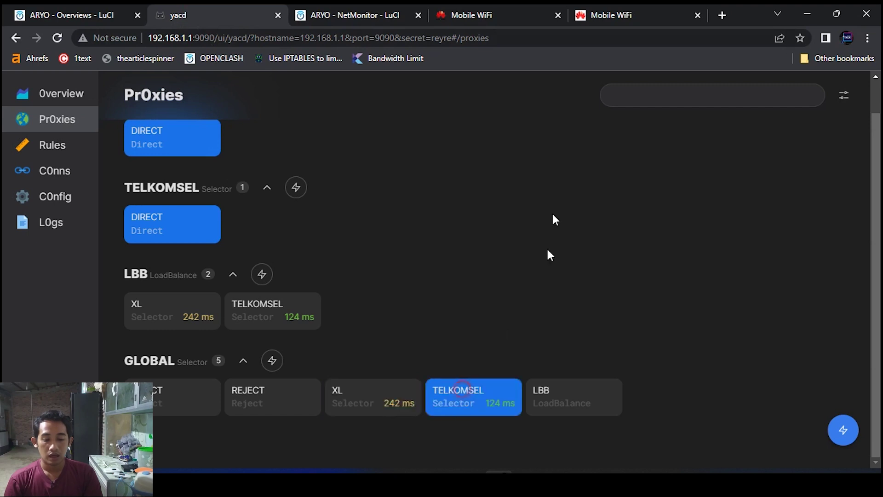
{"action": "left_click", "coordinate": [525, 479]}
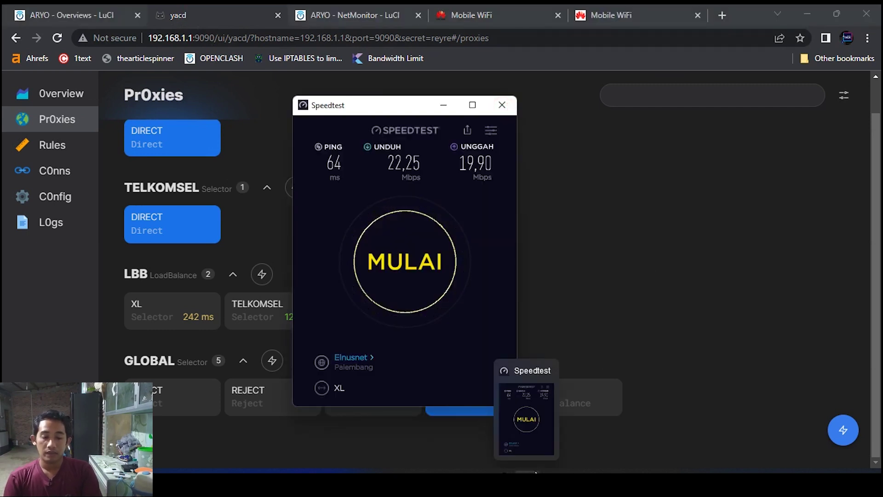
{"action": "left_click", "coordinate": [534, 462]}
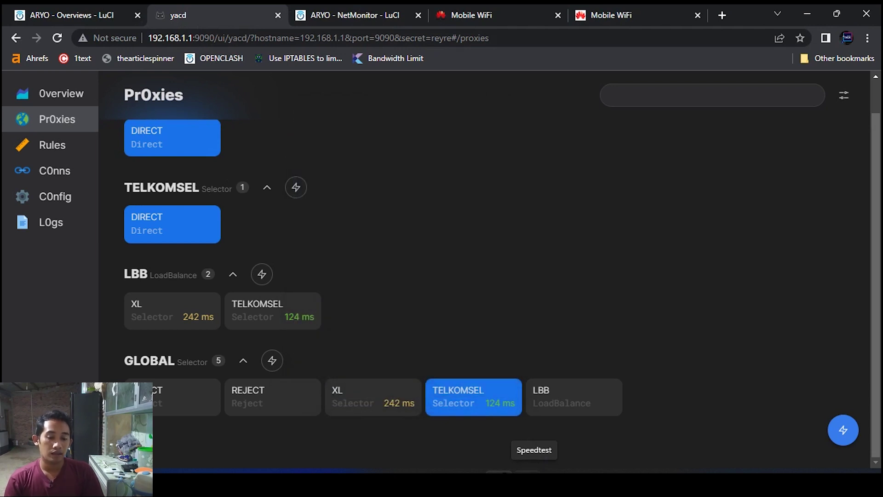
{"action": "left_click", "coordinate": [527, 472]}
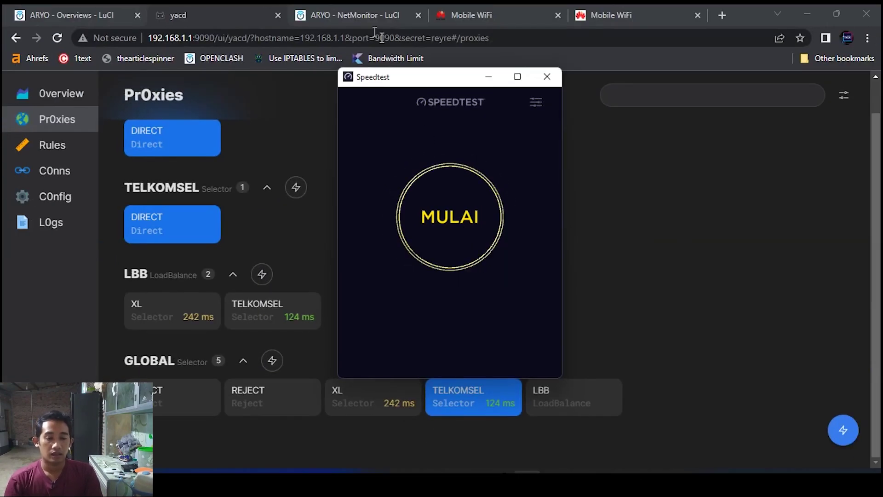
Run a Telkomsel speed test with Speedtest between the NetMonitor WAN and WAN2 gauges, and repeat it after restarting the app
{"action": "left_click", "coordinate": [354, 14]}
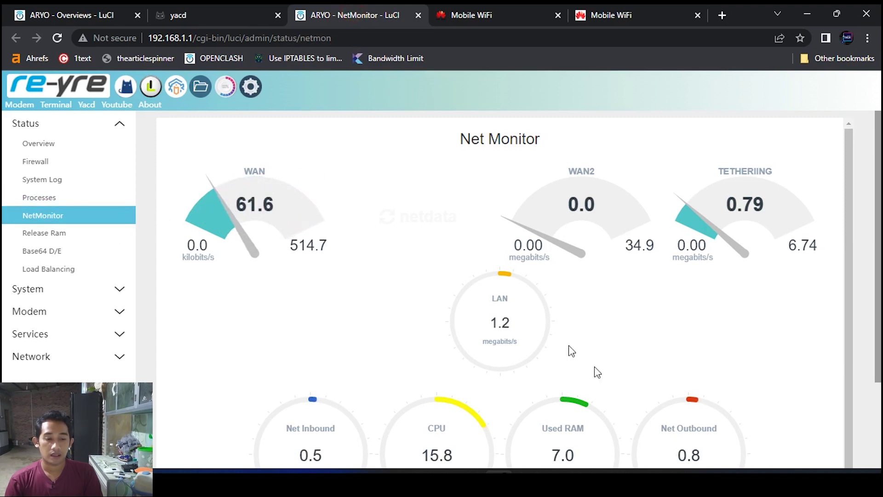
{"action": "key", "text": "alt+Tab"}
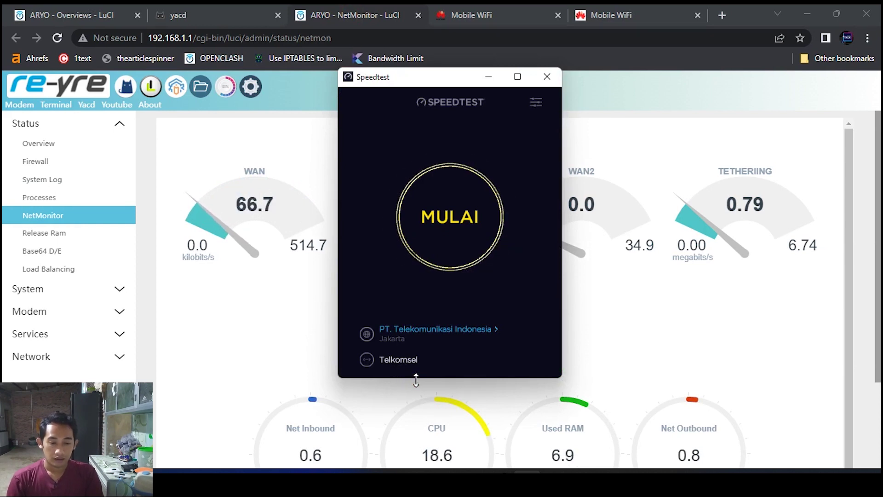
{"action": "left_click_drag", "start_coordinate": [415, 378], "coordinate": [416, 388]}
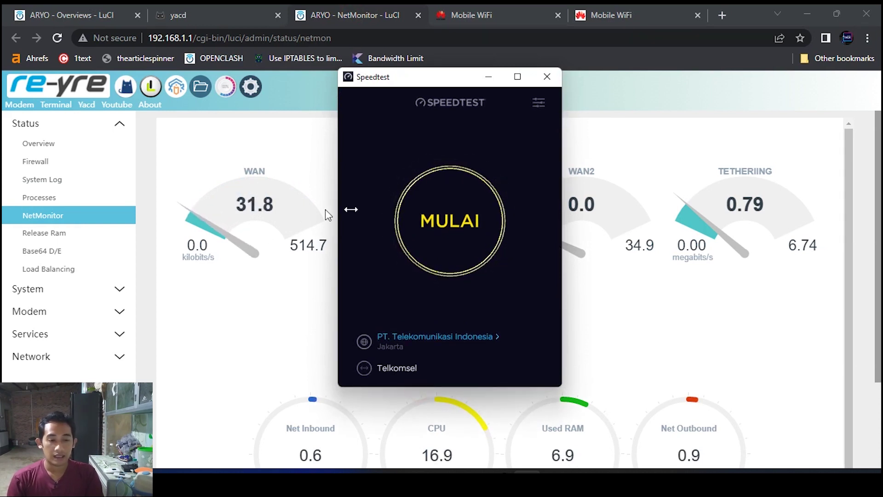
{"action": "left_click", "coordinate": [436, 248]}
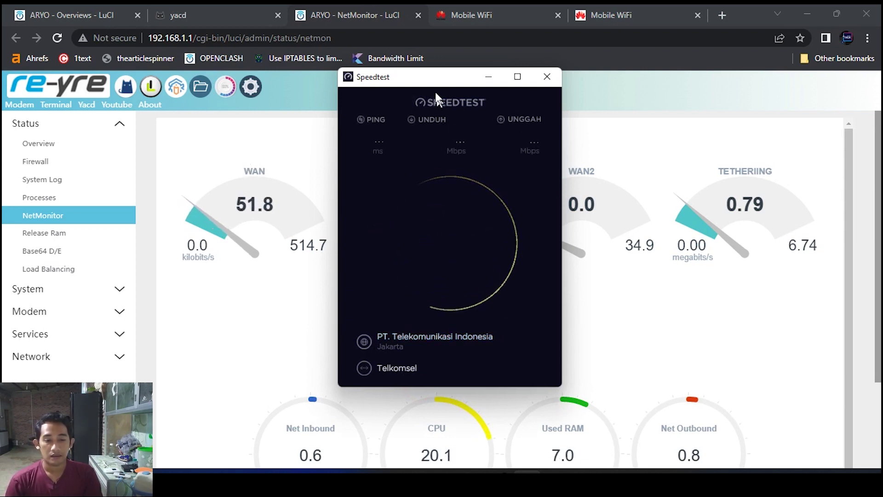
{"action": "mouse_move", "coordinate": [427, 76]}
{"action": "left_mouse_down"}
{"action": "mouse_move", "coordinate": [439, 78]}
{"action": "mouse_move", "coordinate": [431, 82]}
{"action": "left_mouse_up"}
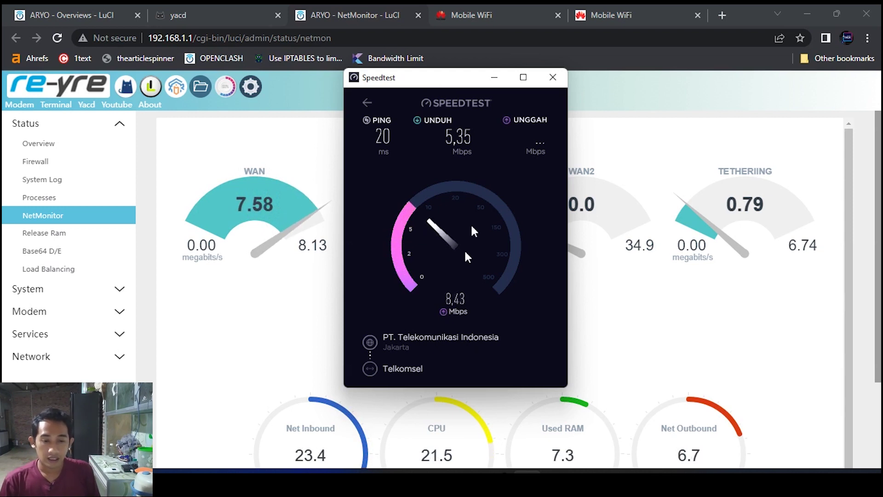
{"action": "left_click", "coordinate": [553, 77]}
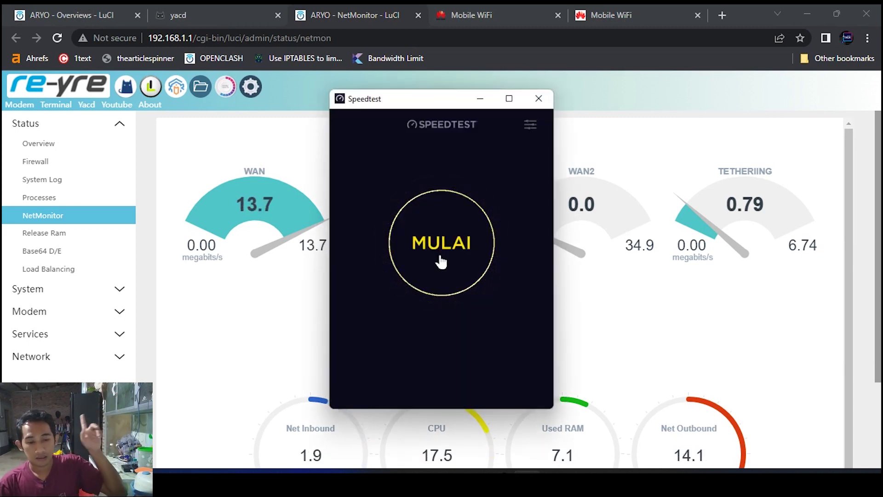
{"action": "left_click", "coordinate": [440, 256]}
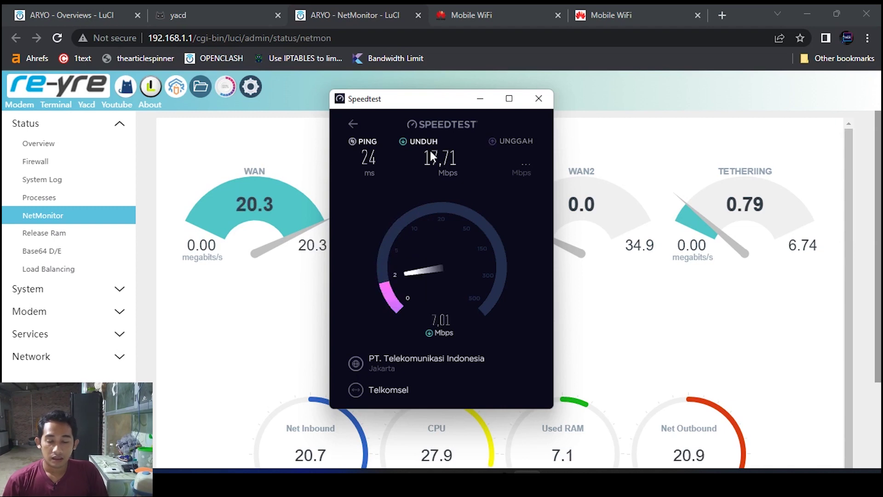
Open the XL modem's settings login and try to sign in as admin with the account password
{"action": "left_click", "coordinate": [628, 4]}
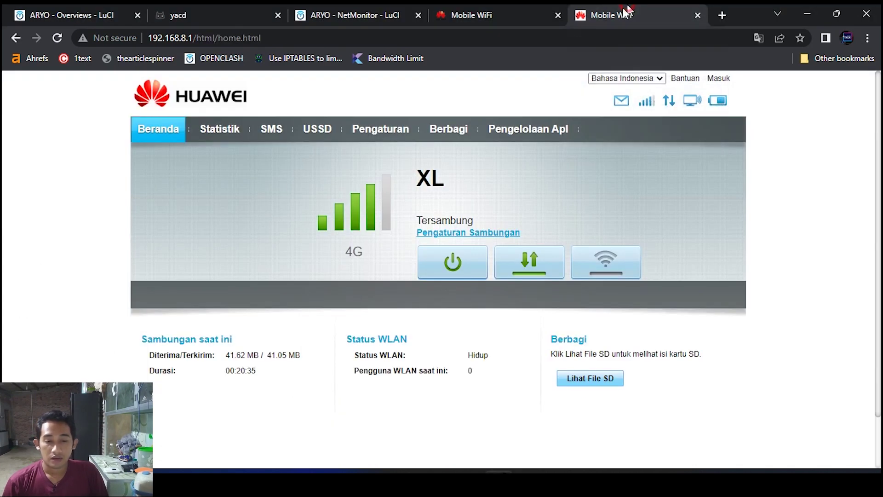
{"action": "left_click", "coordinate": [374, 131]}
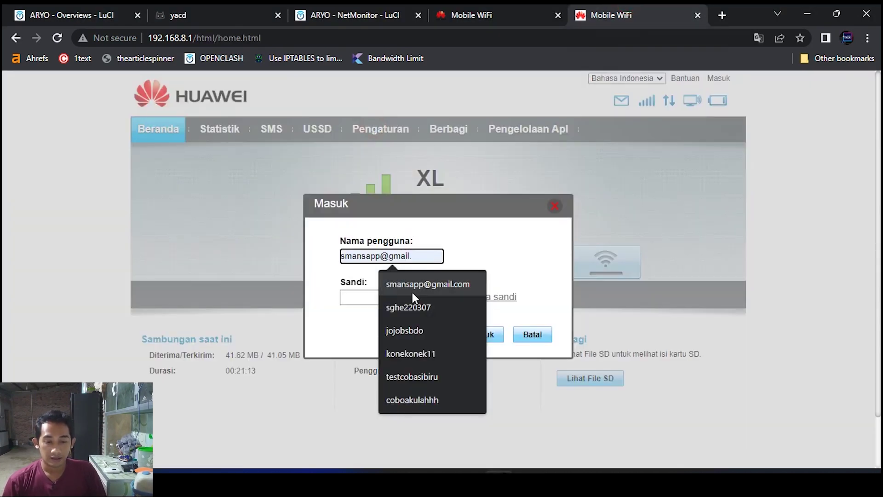
{"action": "left_click", "coordinate": [390, 255]}
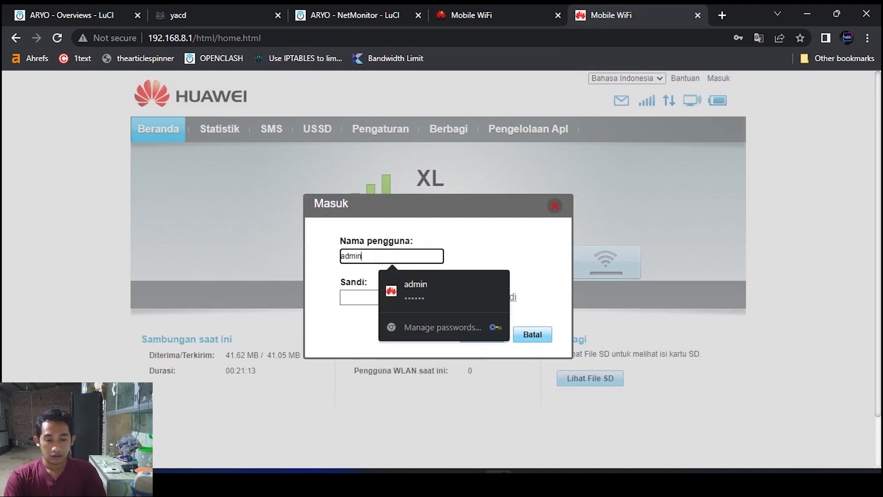
{"action": "key", "text": "Tab"}
{"action": "type", "text": "•••"}
{"action": "key", "text": "Return"}
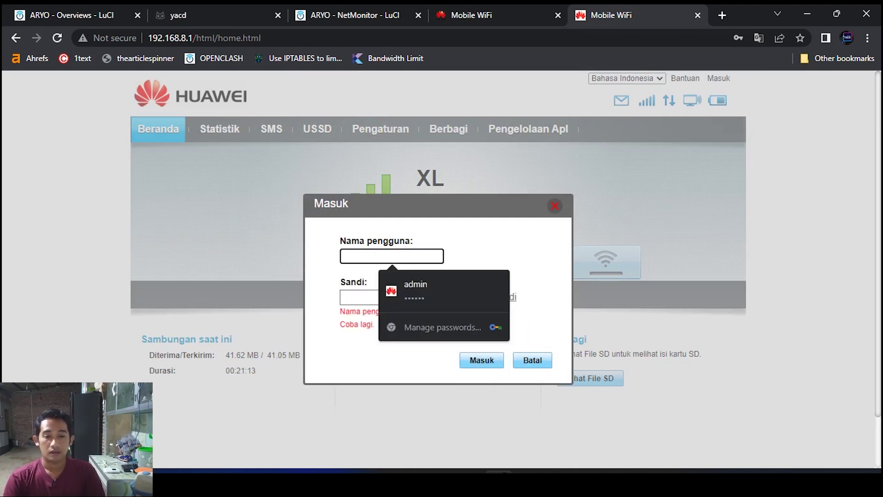
Log in to the XL modem as admin using the saved account password to reach its cellular network settings
{"action": "left_click", "coordinate": [407, 294]}
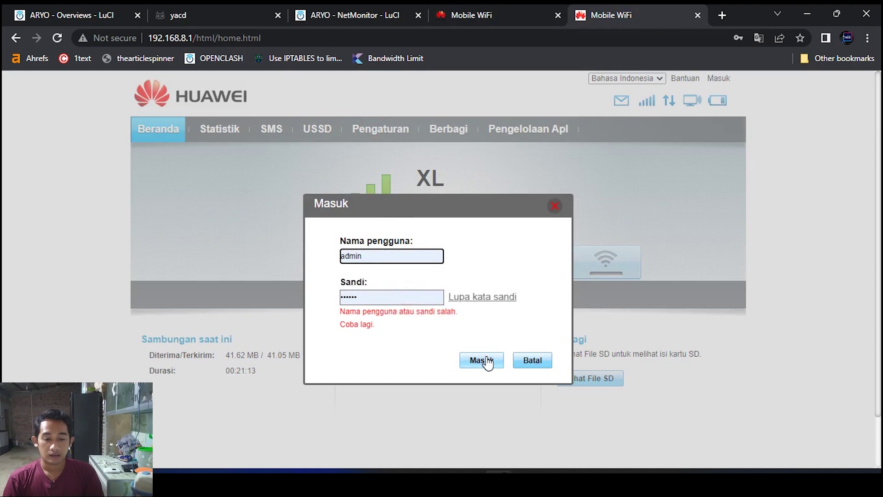
{"action": "left_click", "coordinate": [485, 360]}
{"action": "left_click", "coordinate": [429, 285]}
{"action": "left_click", "coordinate": [393, 296]}
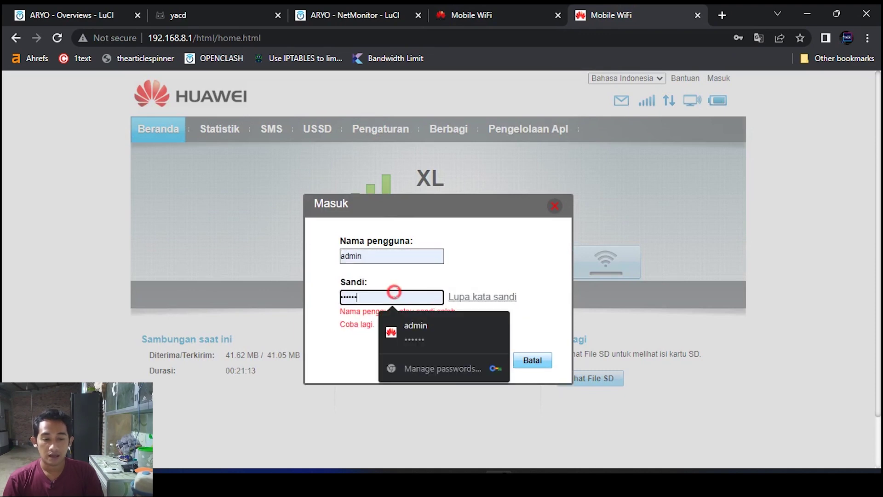
{"action": "key", "text": "Return"}
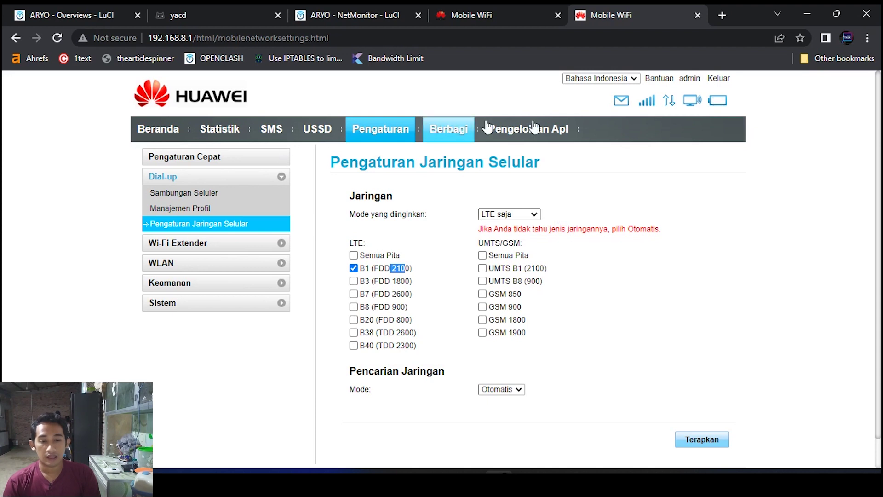
Compare the selected LTE bands in the Telkomsel and XL modems' network settings, and return to the Yacd proxies
{"action": "left_click", "coordinate": [489, 6]}
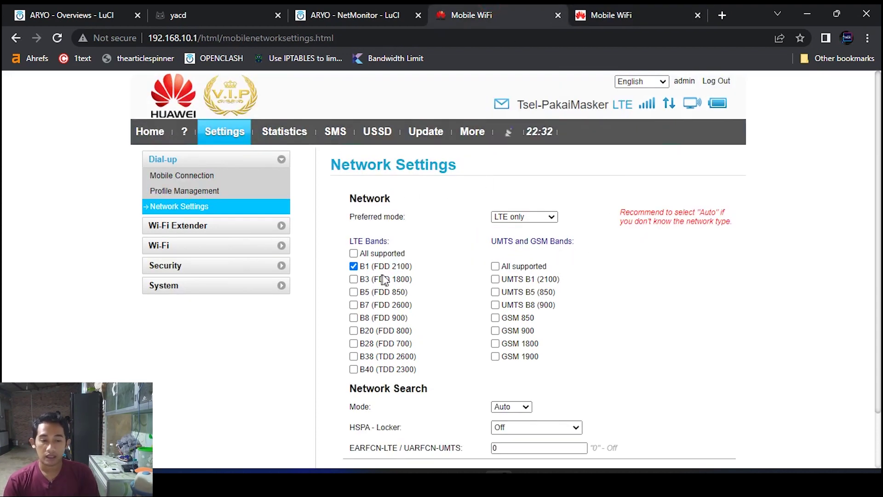
{"action": "left_click_drag", "start_coordinate": [406, 268], "coordinate": [360, 266]}
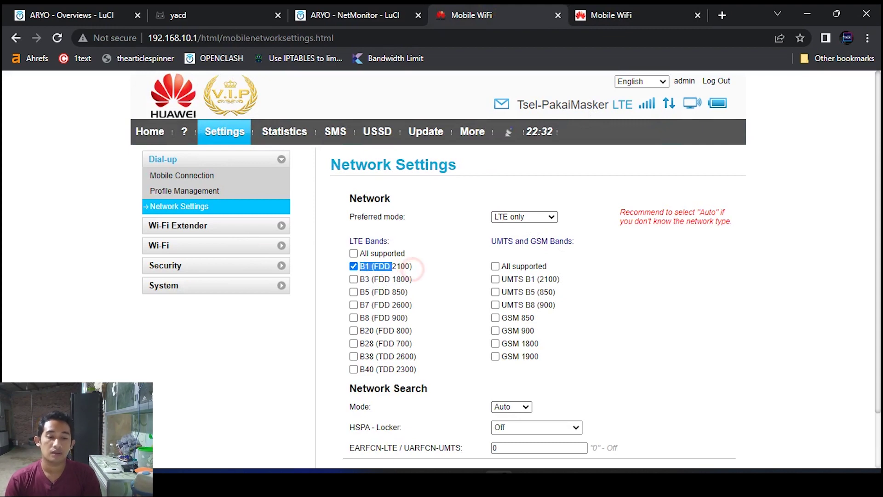
{"action": "left_click", "coordinate": [612, 16]}
{"action": "left_click", "coordinate": [184, 15]}
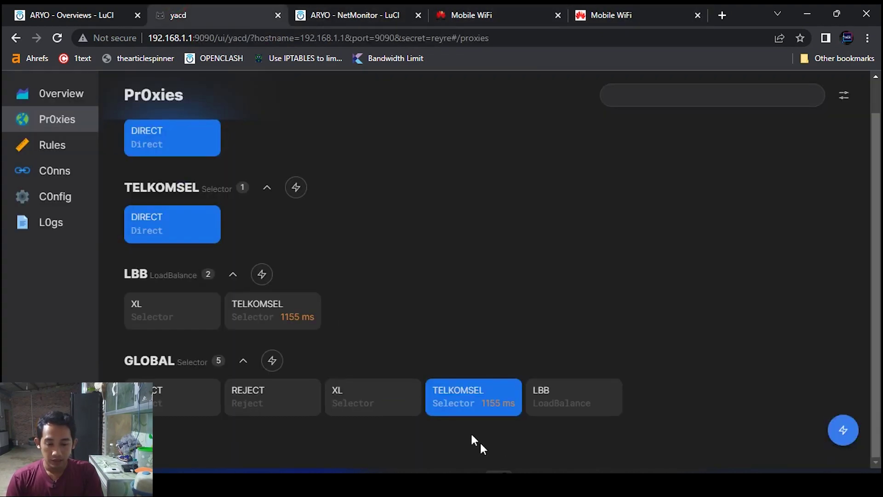
Record the Telkomsel Speedtest results in the Notepad comparison as UN 17 and UP 10
{"action": "left_click", "coordinate": [526, 483]}
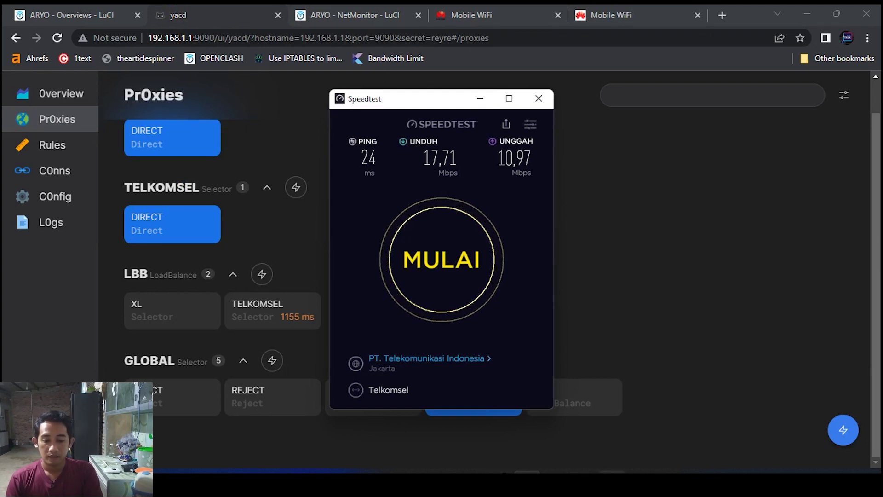
{"action": "left_click", "coordinate": [612, 482]}
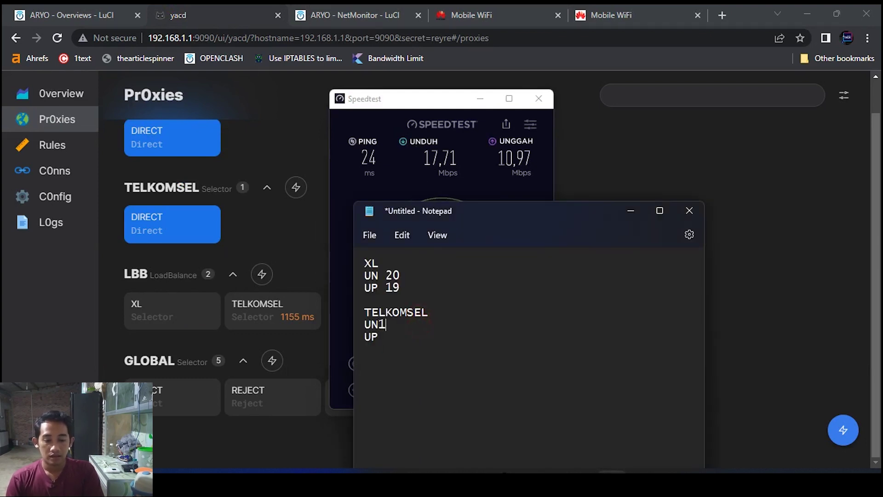
{"action": "left_click", "coordinate": [386, 324]}
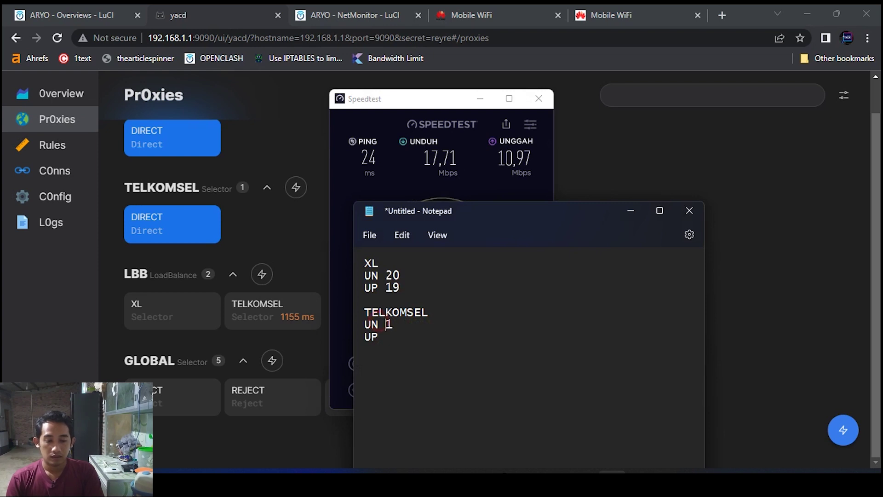
{"action": "left_click", "coordinate": [394, 325]}
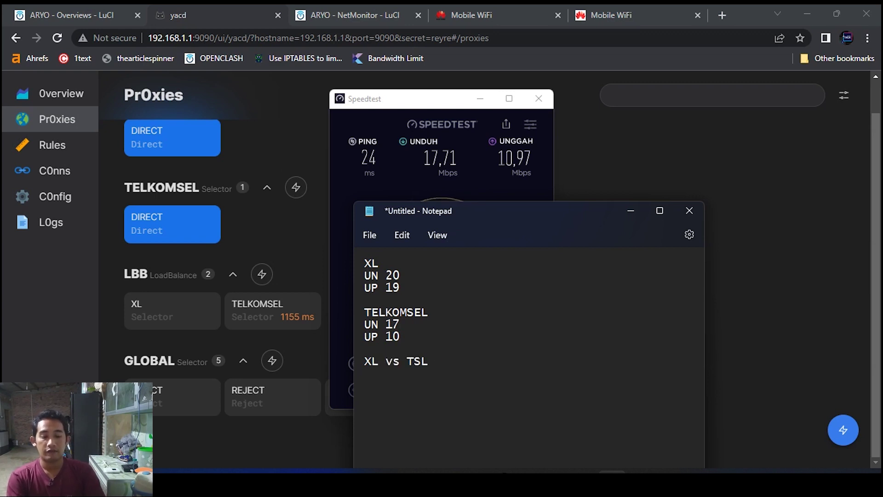
Add the line "XL vs TSEL = ?" below the Telkomsel results and reposition the Notepad window
{"action": "key", "text": "BackSpace"}
{"action": "type", "text": "EL"}
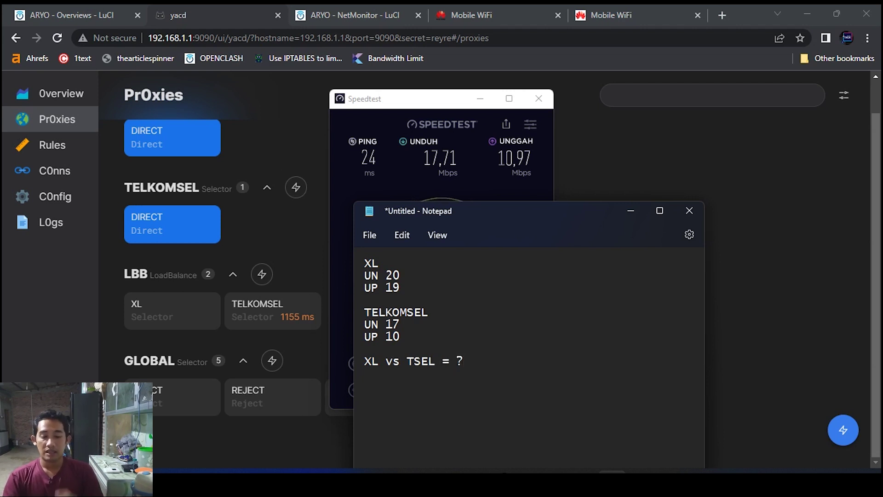
{"action": "left_click_drag", "start_coordinate": [449, 211], "coordinate": [468, 144]}
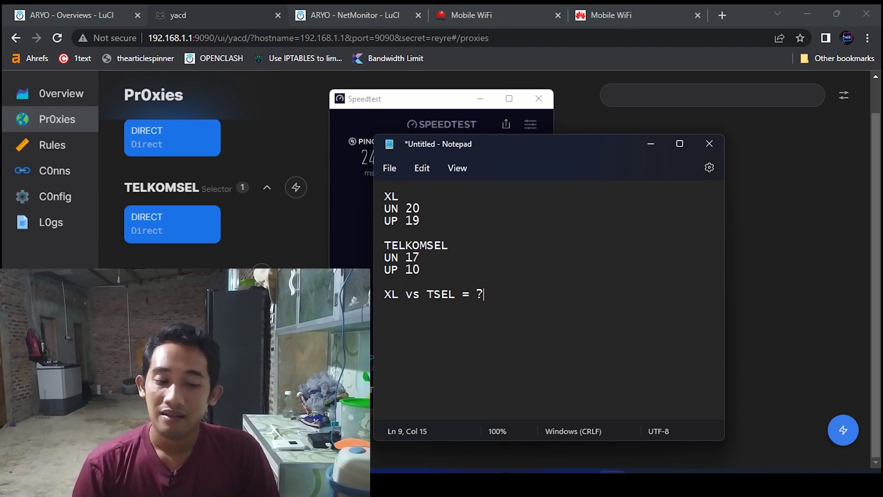
Test the latency of the LBB and GLOBAL proxy groups in Yacd and select LBB as the GLOBAL proxy
{"action": "left_click", "coordinate": [300, 246]}
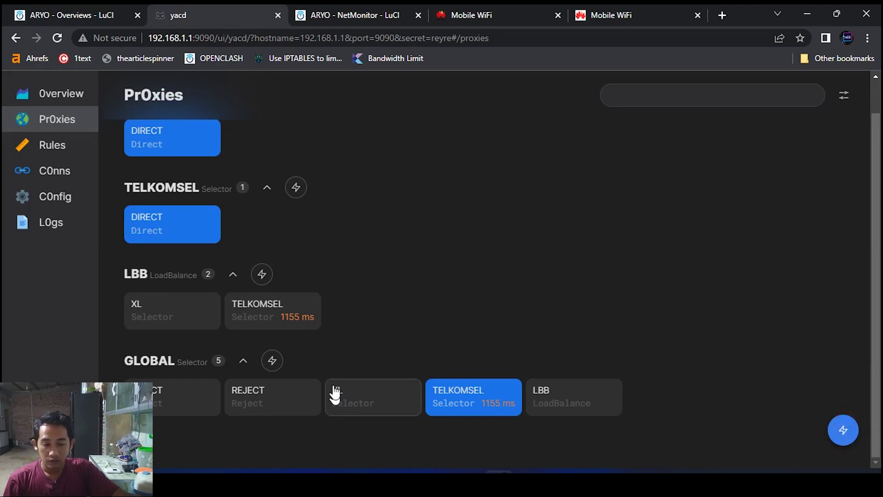
{"action": "left_click", "coordinate": [261, 274]}
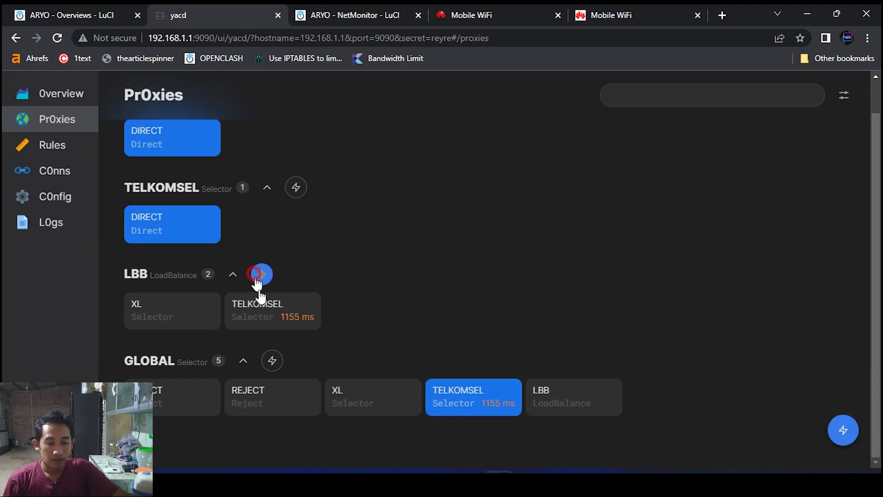
{"action": "left_click", "coordinate": [271, 360]}
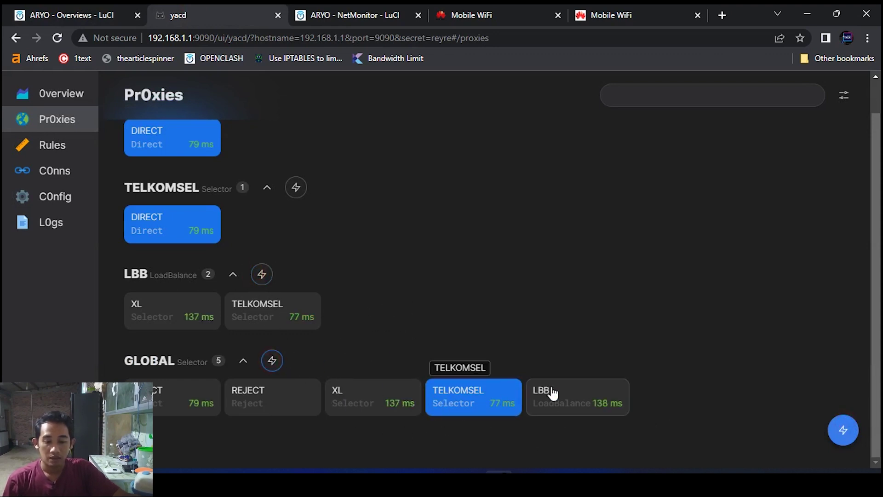
{"action": "left_click", "coordinate": [576, 403]}
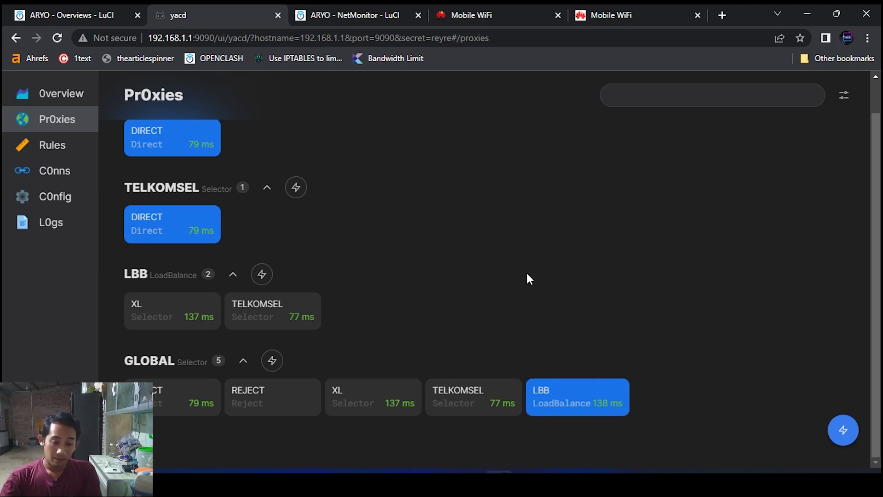
{"action": "scroll", "coordinate": [508, 274], "scroll_direction": "up", "scroll_amount": 1}
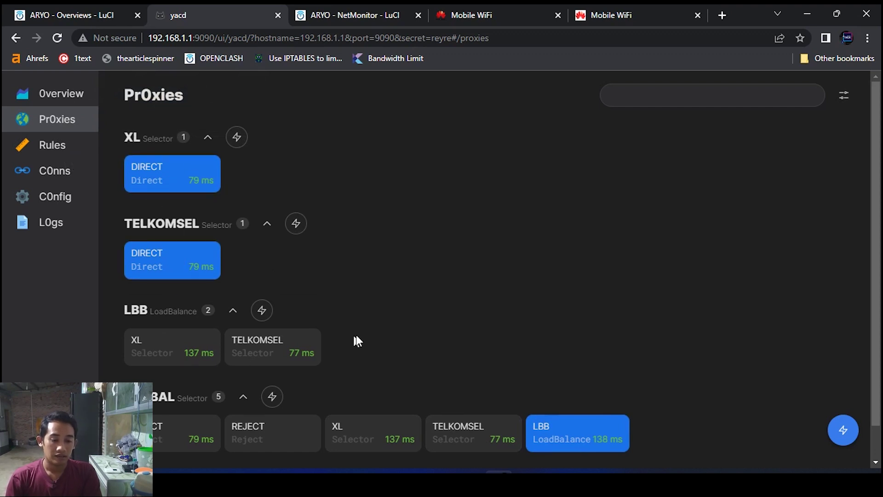
{"action": "scroll", "coordinate": [355, 338], "scroll_direction": "down", "scroll_amount": 1}
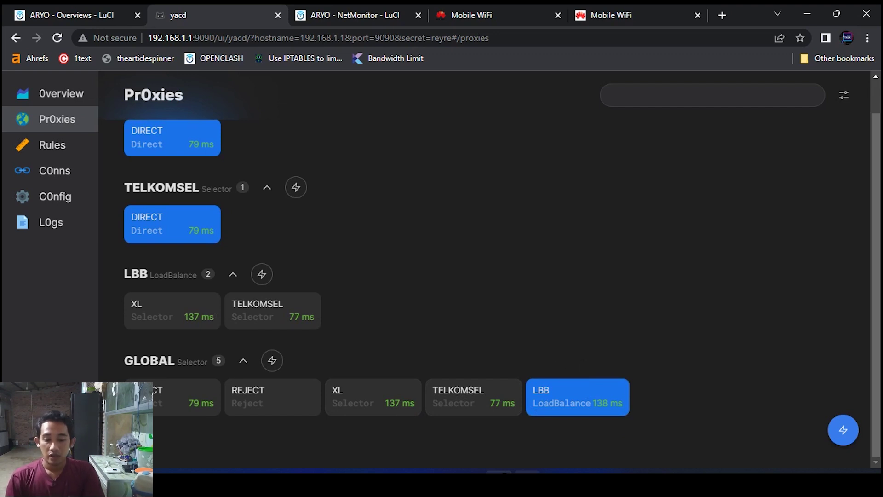
Restart Speedtest over the NetMonitor page and place its window between the WAN and WAN2 gauges
{"action": "left_click", "coordinate": [527, 481]}
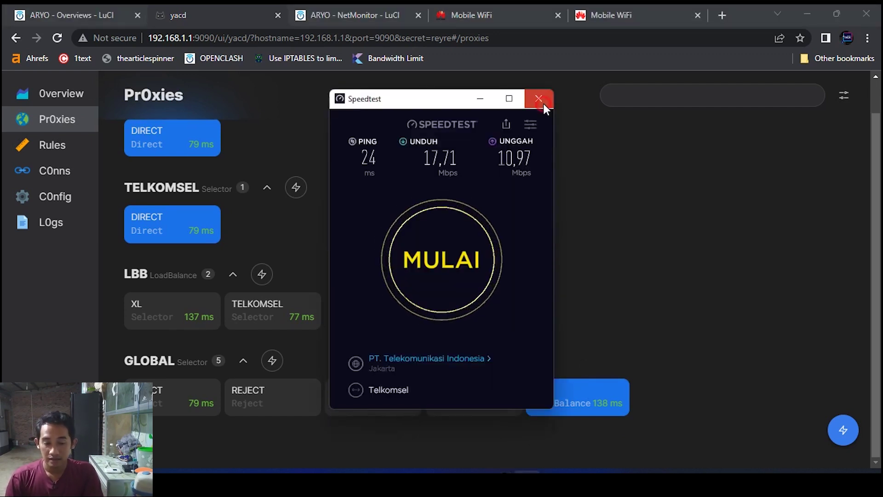
{"action": "left_click", "coordinate": [349, 15]}
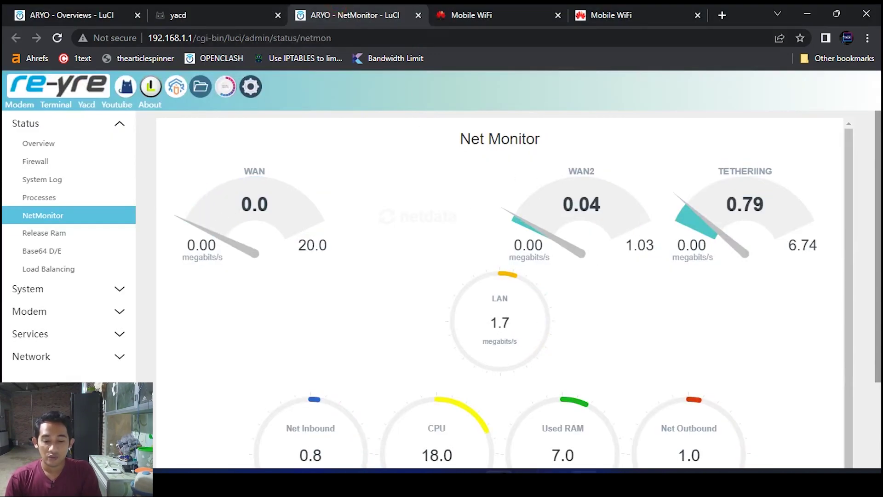
{"action": "left_click", "coordinate": [528, 481]}
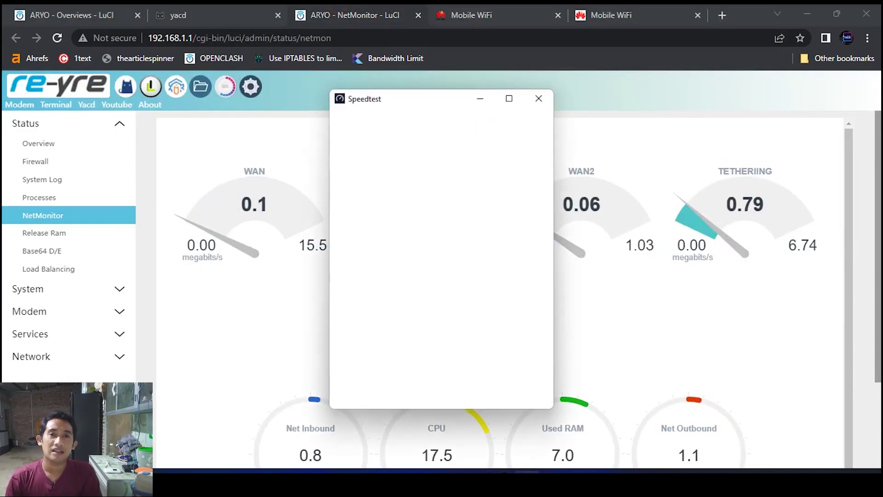
{"action": "left_click_drag", "start_coordinate": [413, 100], "coordinate": [400, 97]}
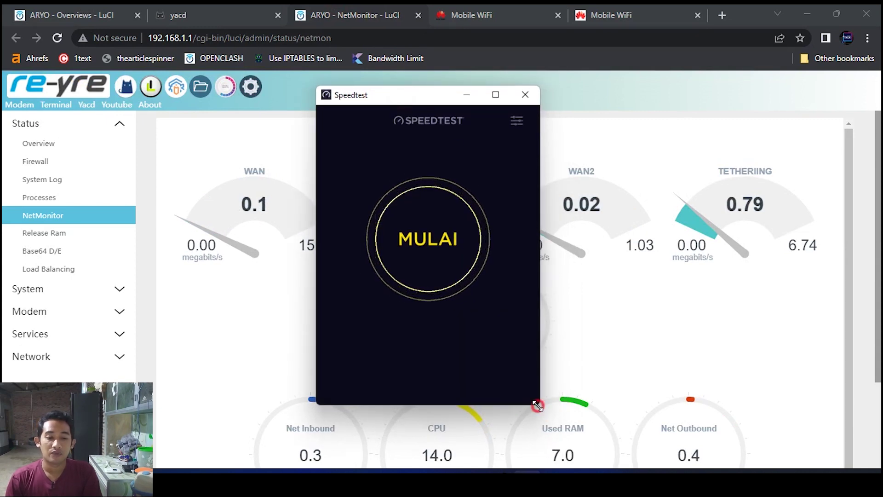
{"action": "mouse_move", "coordinate": [430, 98]}
{"action": "left_mouse_down"}
{"action": "mouse_move", "coordinate": [763, 109]}
{"action": "mouse_move", "coordinate": [394, 195]}
{"action": "mouse_move", "coordinate": [418, 101]}
{"action": "left_mouse_up"}
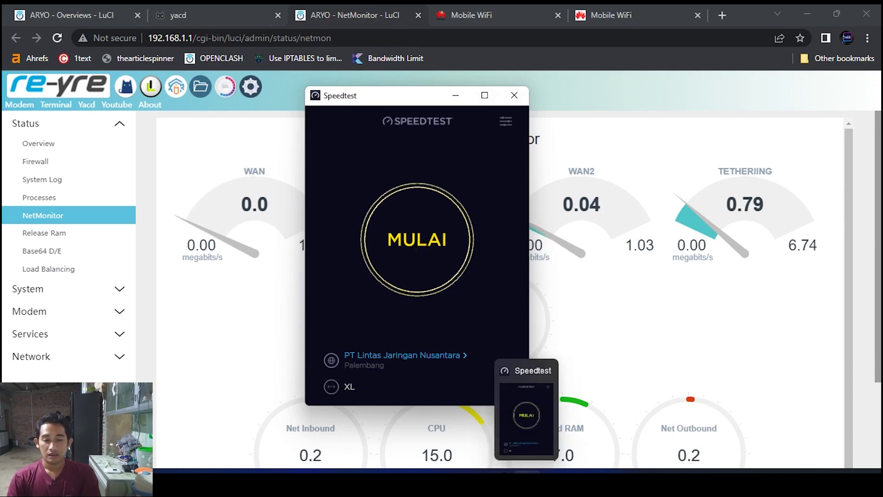
Relaunch Speedtest and run the load-balanced test on the Telkomsel Palembang server, keeping the window between the WAN gauges
{"action": "left_click", "coordinate": [527, 473]}
{"action": "left_click", "coordinate": [527, 474]}
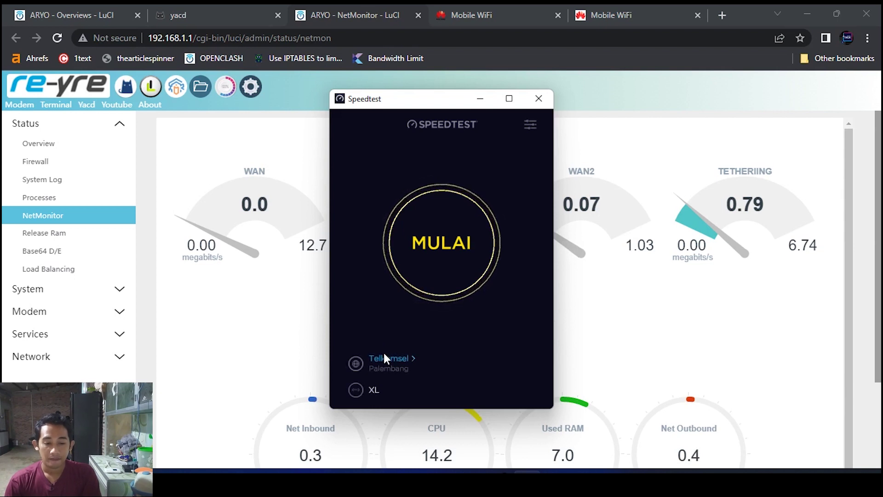
{"action": "left_click", "coordinate": [444, 253]}
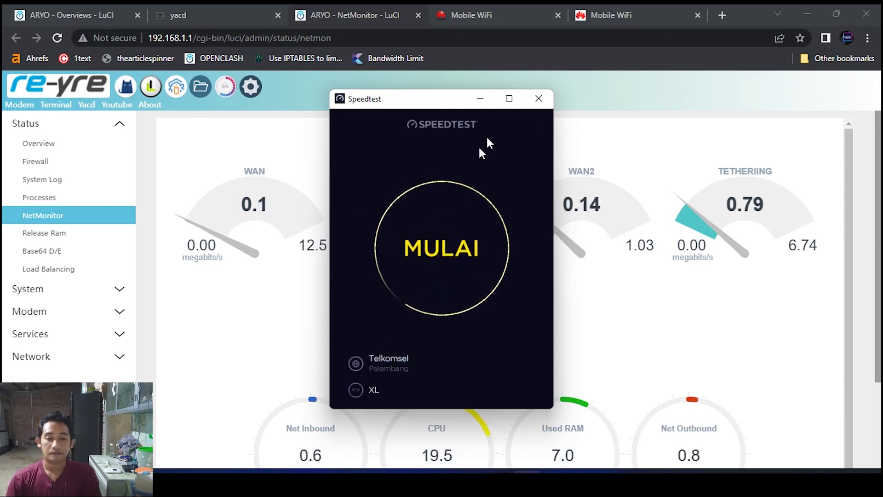
{"action": "left_click_drag", "start_coordinate": [438, 99], "coordinate": [422, 94]}
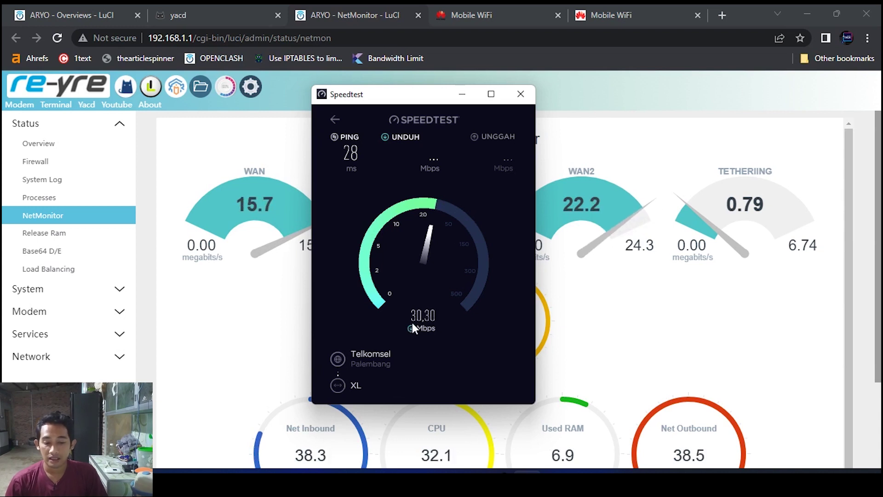
Bring up the Notepad comparison beside Speedtest and remove the question mark after "XL vs TSEL ="
{"action": "key", "text": "alt+Tab"}
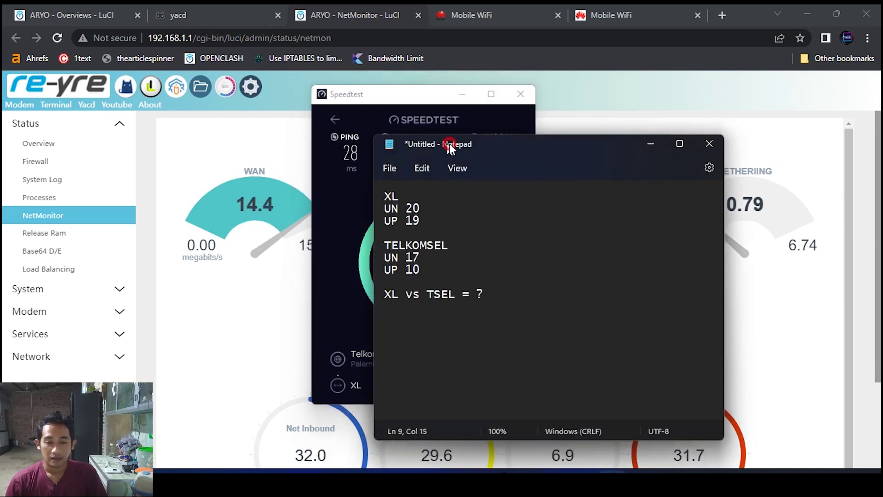
{"action": "left_click_drag", "start_coordinate": [450, 147], "coordinate": [653, 153]}
{"action": "left_click", "coordinate": [627, 264]}
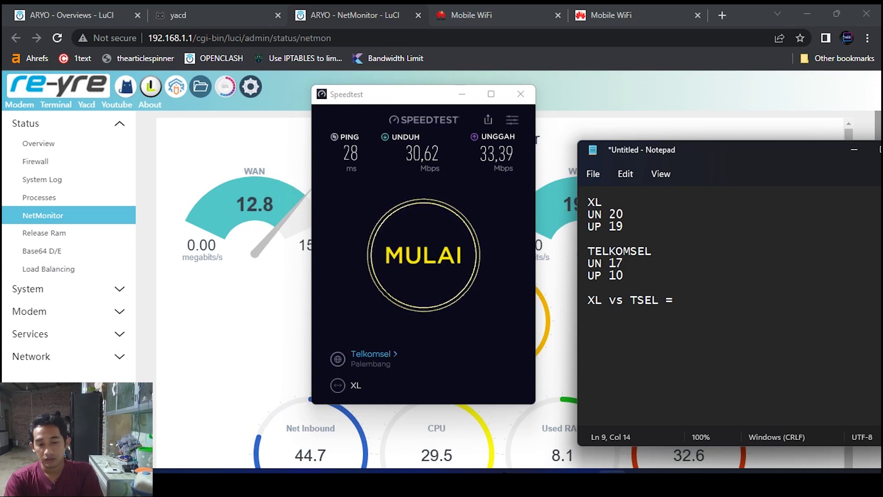
{"action": "type", "text": "3"}
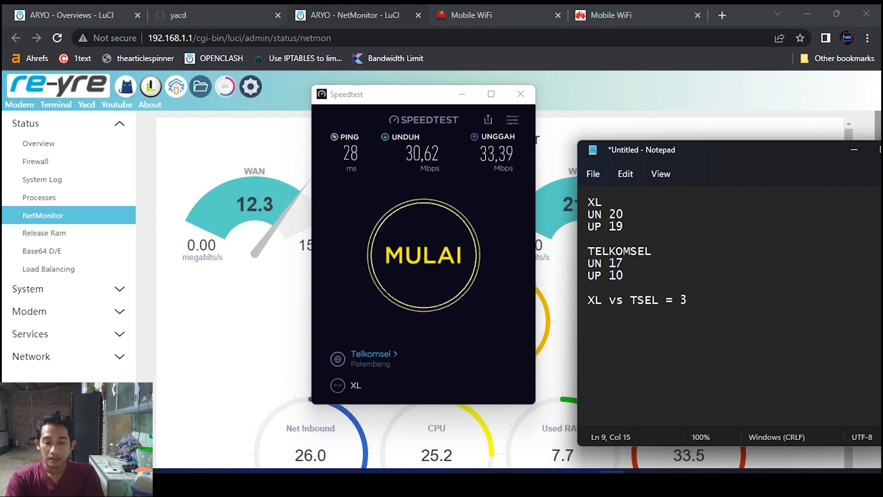
{"action": "type", "text": "0"}
{"action": "key", "text": "BackSpace"}
{"action": "key", "text": "BackSpace"}
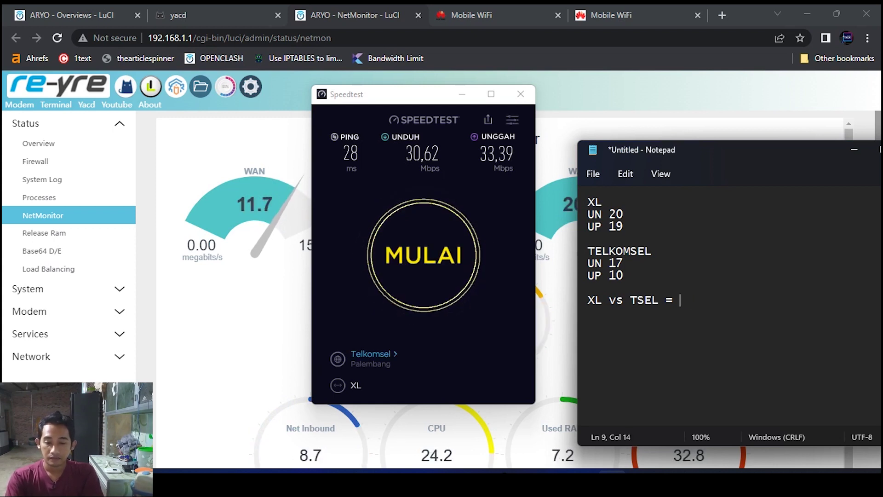
Record the combined results as UN 30 and UP 33 on separate lines under "XL vs TSEL ="
{"action": "key", "text": "Return"}
{"action": "type", "text": "UN"}
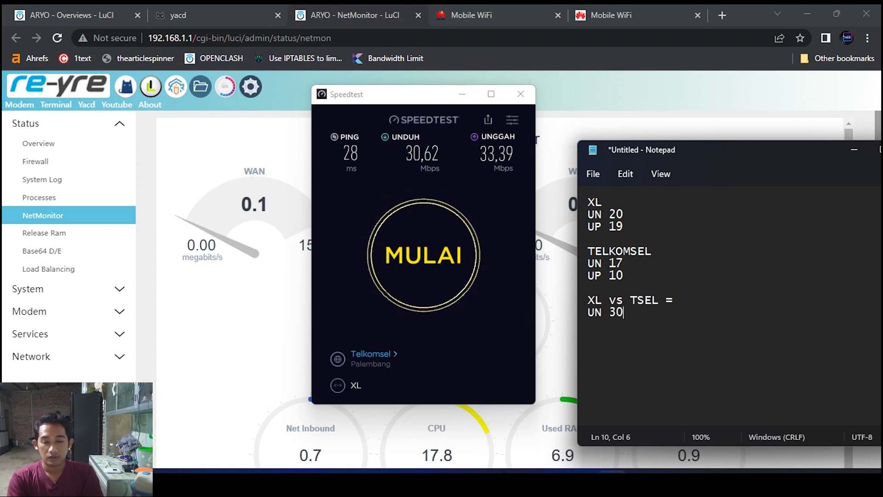
{"action": "type", "text": "30"}
{"action": "key", "text": "Return"}
{"action": "type", "text": "UP "}
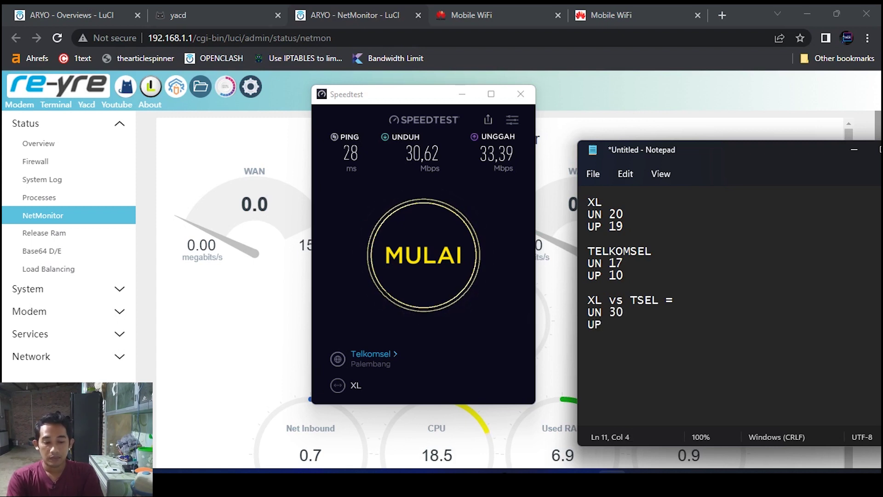
{"action": "type", "text": "33"}
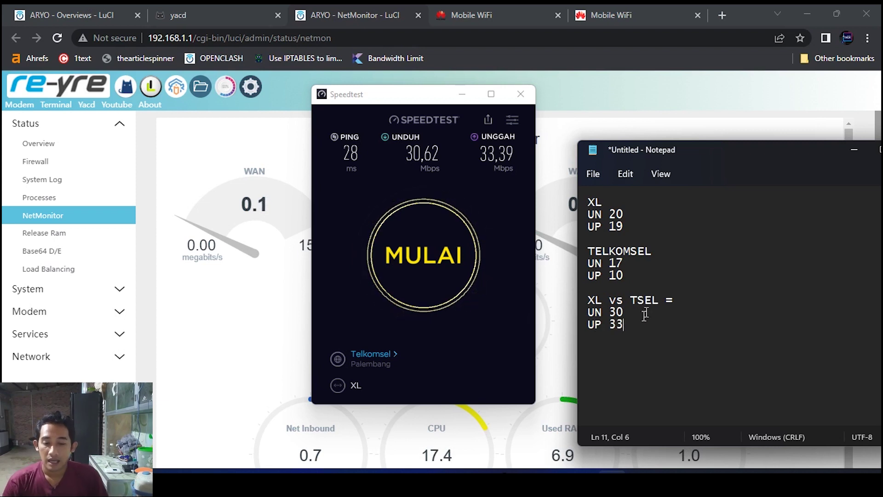
Highlight the combined UN and UP results in Notepad and compare them with the separate XL and Telkomsel results
{"action": "left_click_drag", "start_coordinate": [640, 327], "coordinate": [588, 307]}
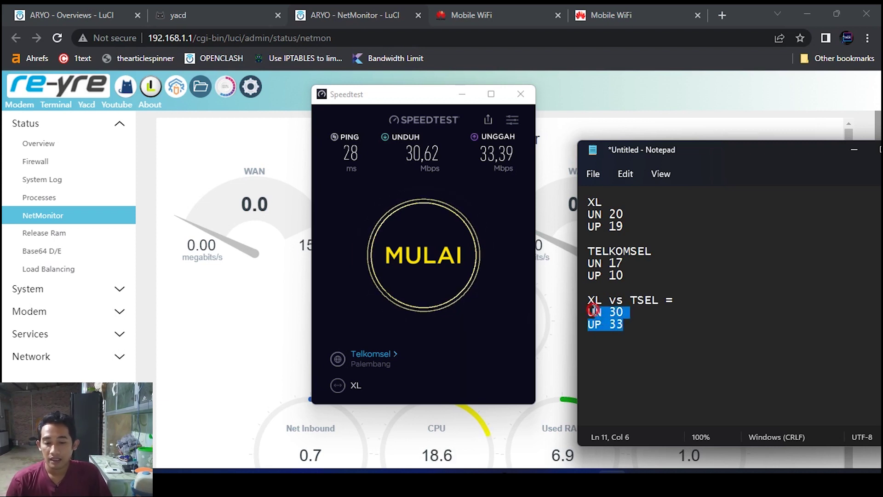
{"action": "left_click_drag", "start_coordinate": [697, 145], "coordinate": [631, 115]}
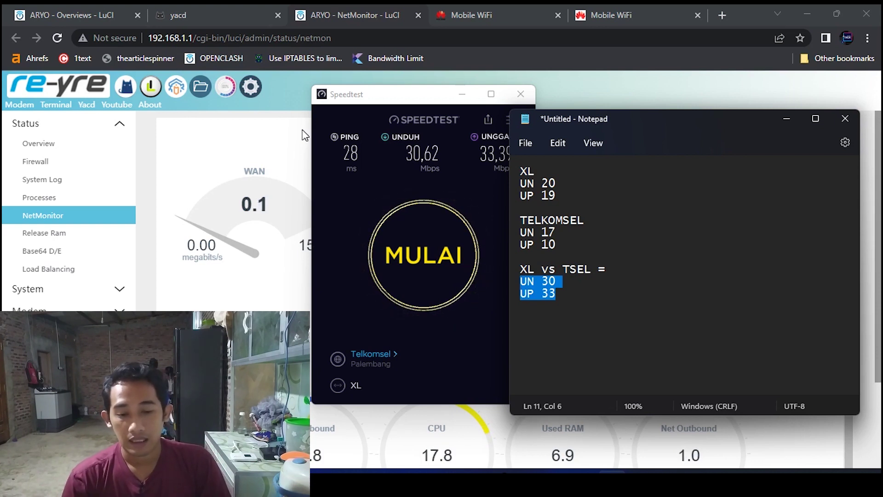
{"action": "left_click", "coordinate": [587, 304]}
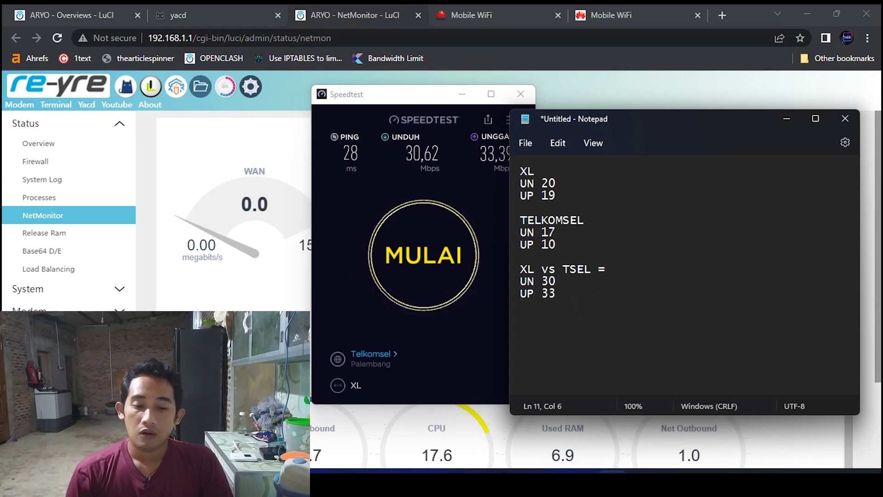
{"action": "left_click_drag", "start_coordinate": [520, 281], "coordinate": [555, 293]}
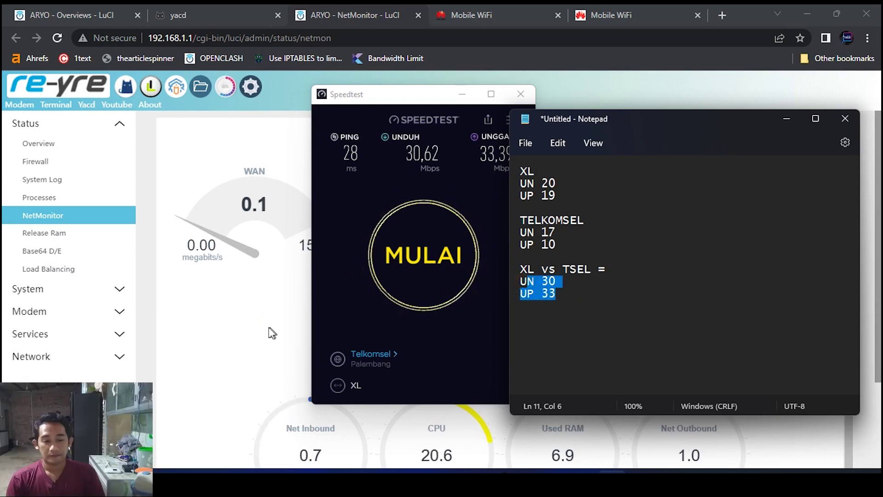
{"action": "left_click", "coordinate": [270, 329]}
Run the combined speed test again, comparing it with the highlighted Notepad results and the NetMonitor WAN and WAN2 gauges
{"action": "key", "text": "alt+Tab"}
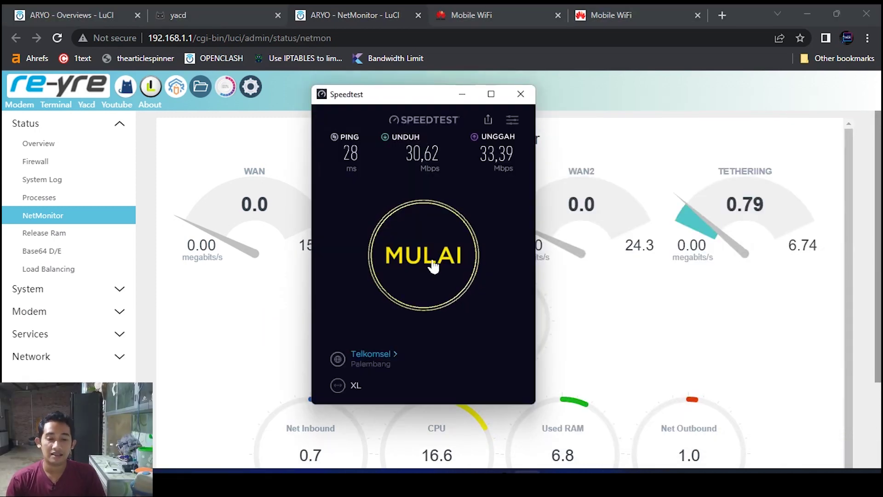
{"action": "left_click", "coordinate": [482, 262]}
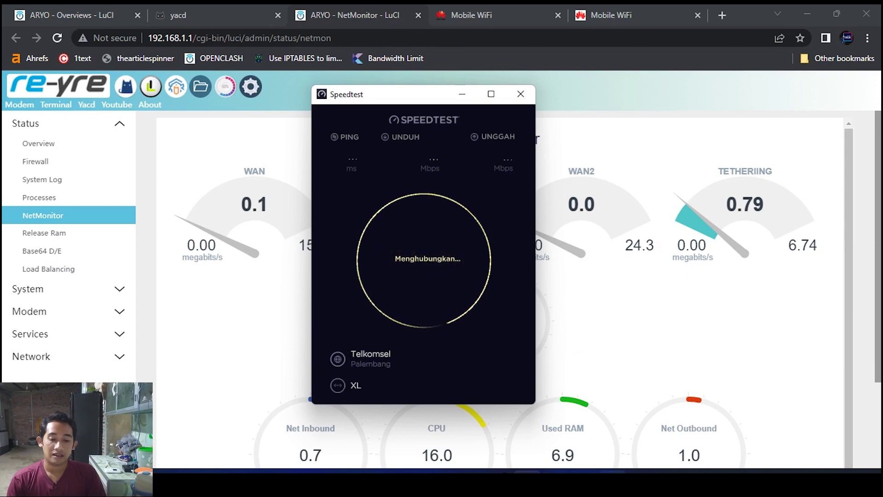
{"action": "key", "text": "alt+Tab"}
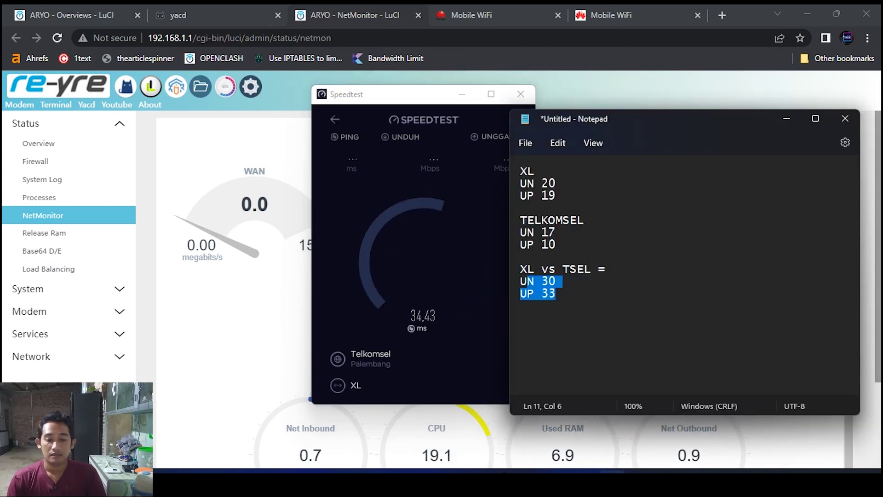
{"action": "left_click_drag", "start_coordinate": [588, 305], "coordinate": [488, 276]}
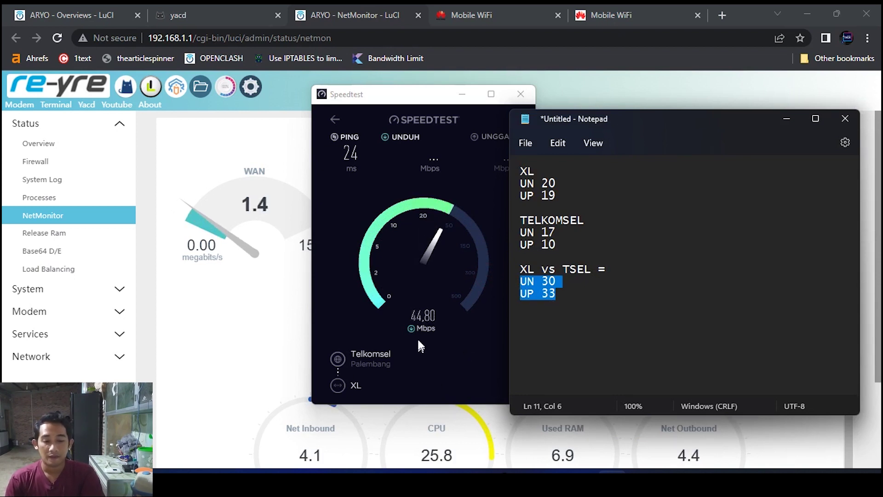
{"action": "left_click", "coordinate": [473, 88]}
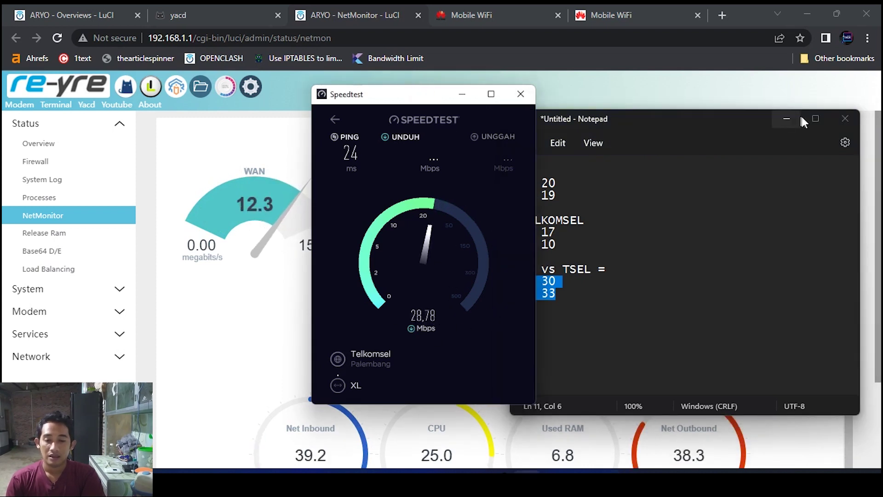
{"action": "left_click", "coordinate": [780, 116]}
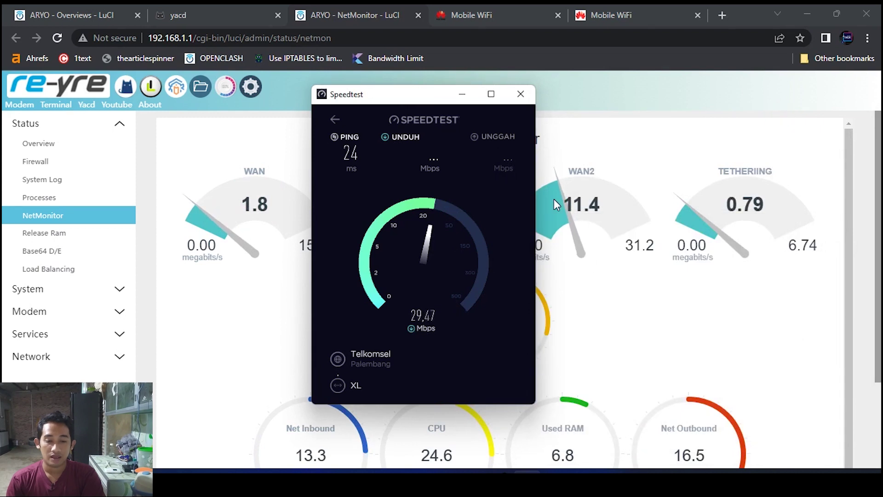